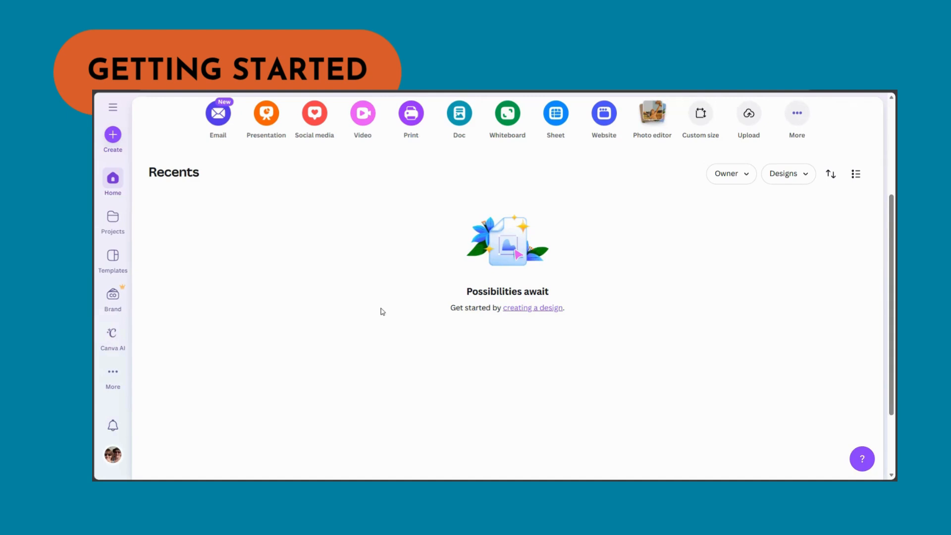
- Create a new Mood Board Whiteboard design by searching the design types for mood board
{"action": "left_click", "coordinate": [114, 139]}
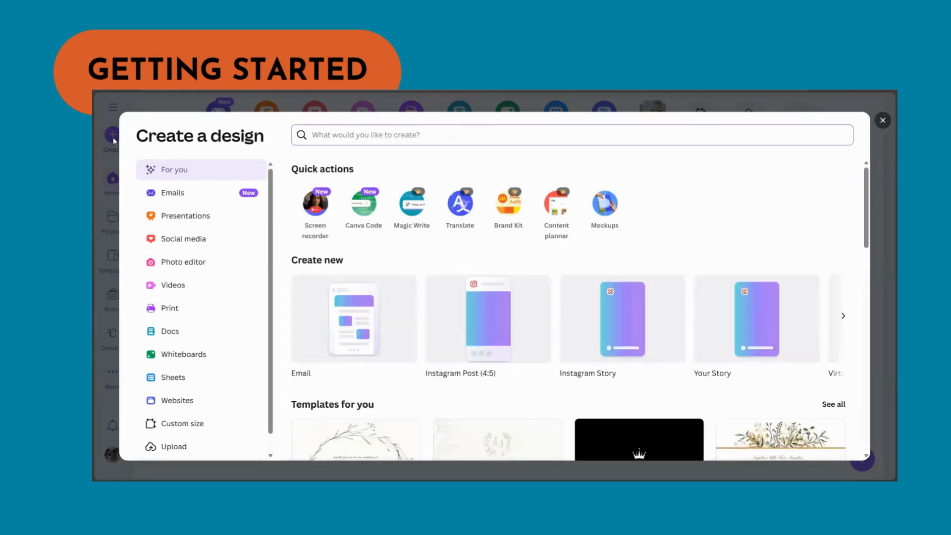
{"action": "type", "text": "mood board"}
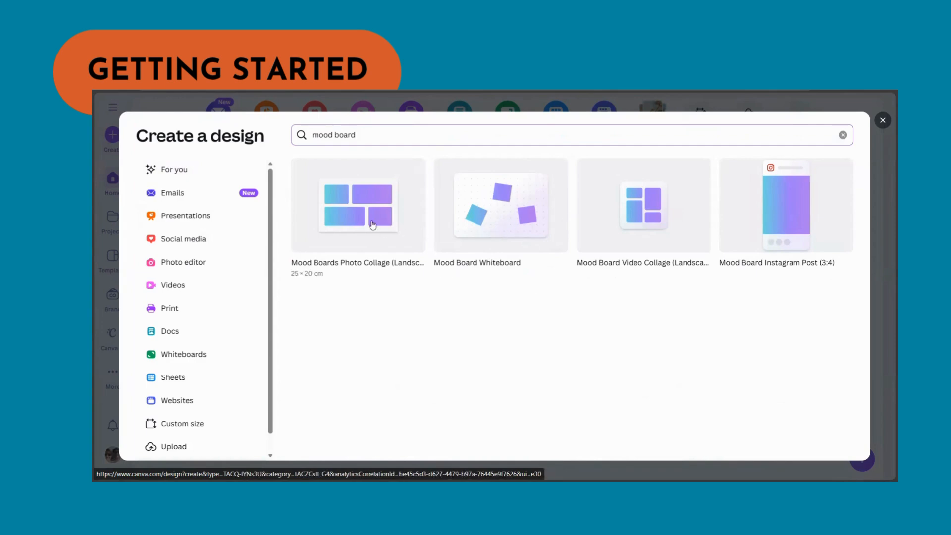
{"action": "left_click", "coordinate": [499, 221]}
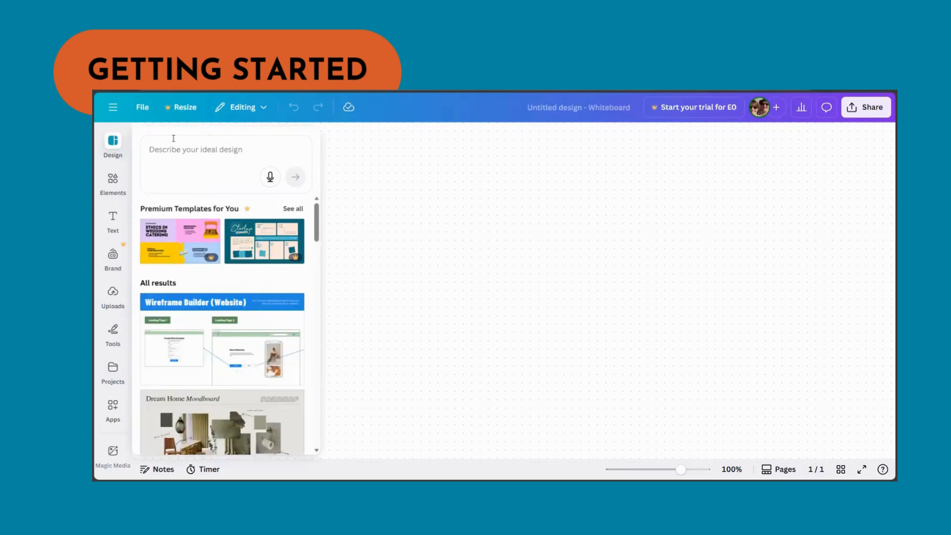
- Search the design templates for wedding
{"action": "scroll", "coordinate": [236, 285], "scroll_direction": "down", "scroll_amount": 5}
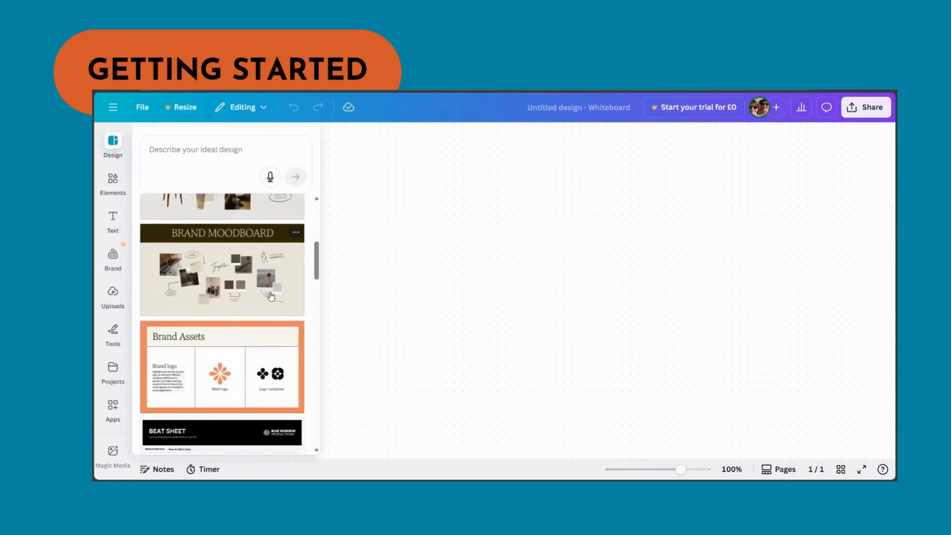
{"action": "scroll", "coordinate": [284, 293], "scroll_direction": "up", "scroll_amount": 5}
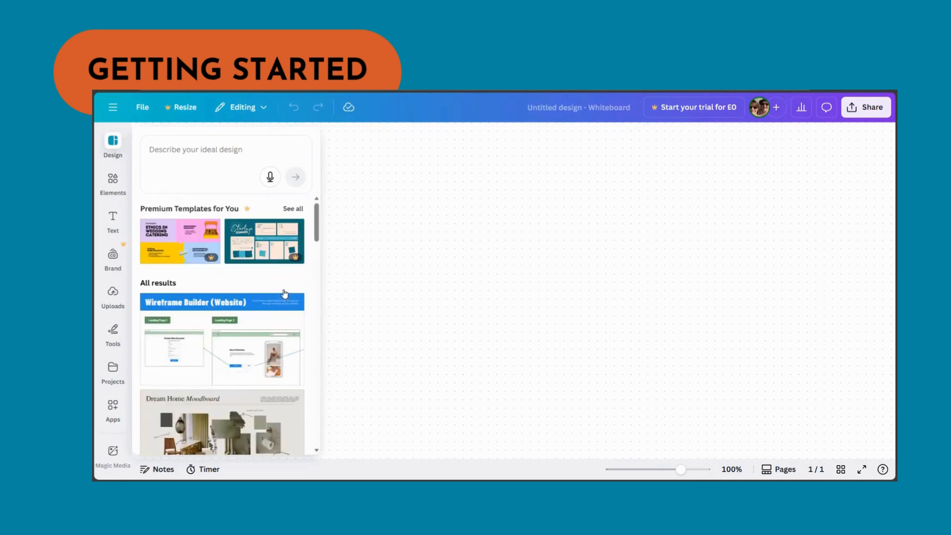
{"action": "left_click", "coordinate": [199, 151]}
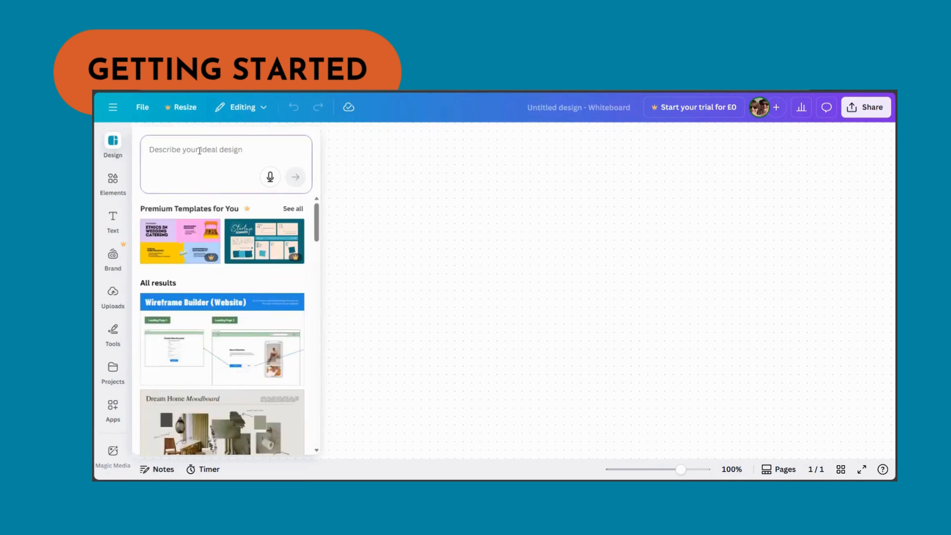
{"action": "type", "text": "wedding"}
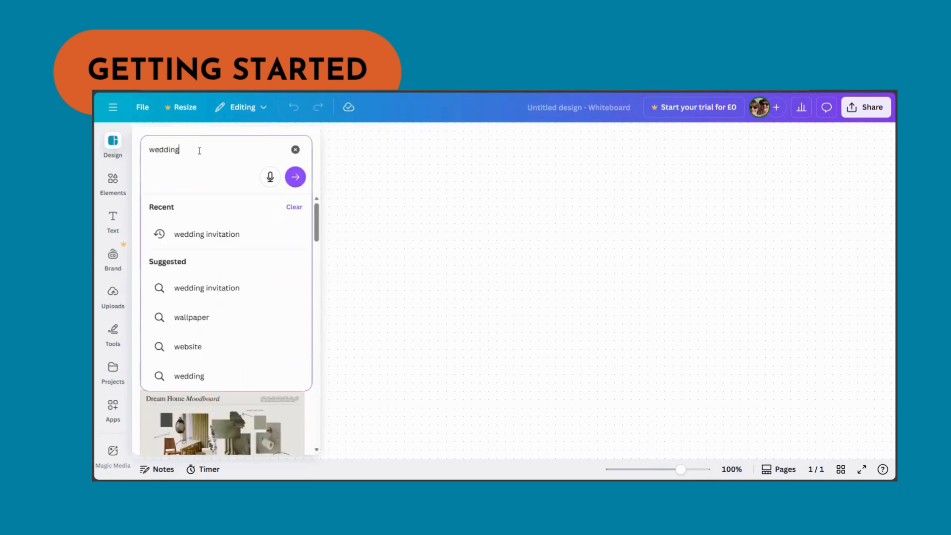
{"action": "key", "text": "Return"}
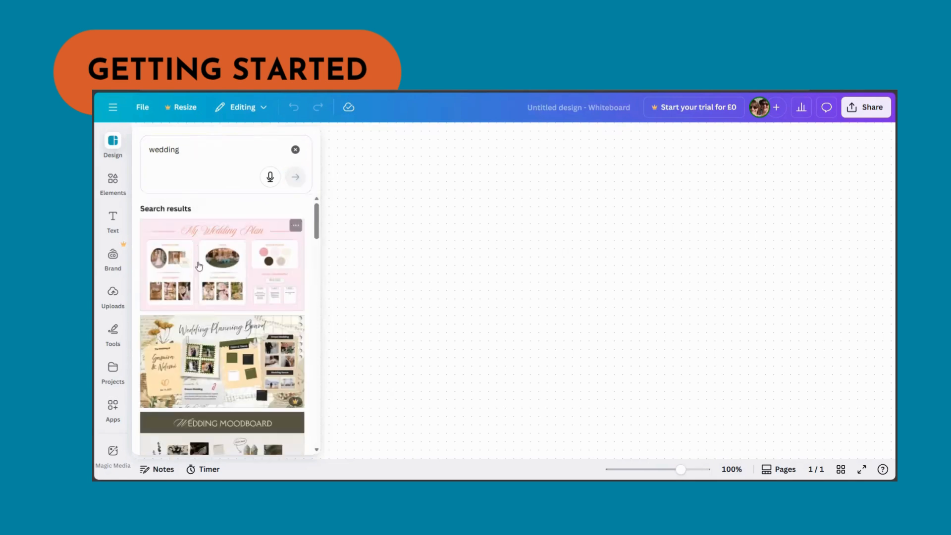
- Apply the Wedding Ideas Vision Board template to the whiteboard
{"action": "scroll", "coordinate": [208, 302], "scroll_direction": "down", "scroll_amount": 1}
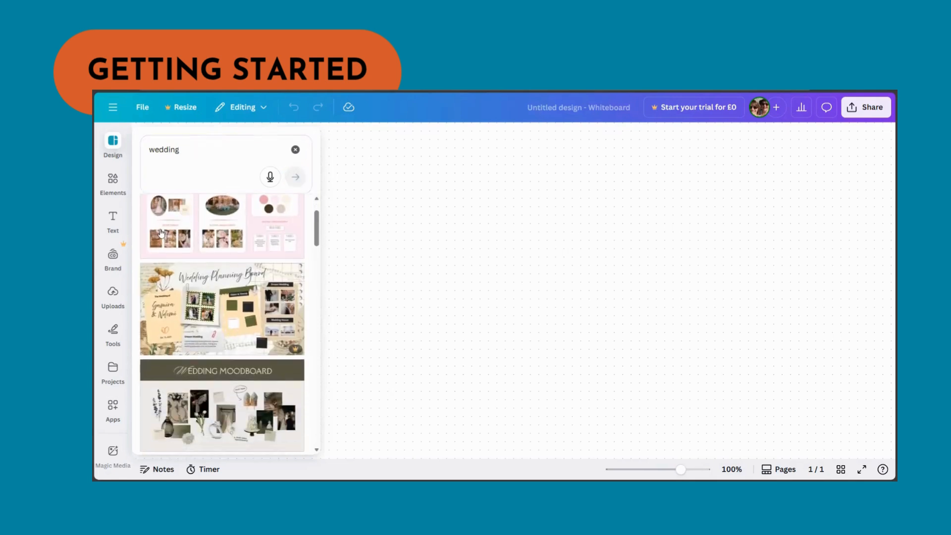
{"action": "scroll", "coordinate": [244, 278], "scroll_direction": "down", "scroll_amount": 4}
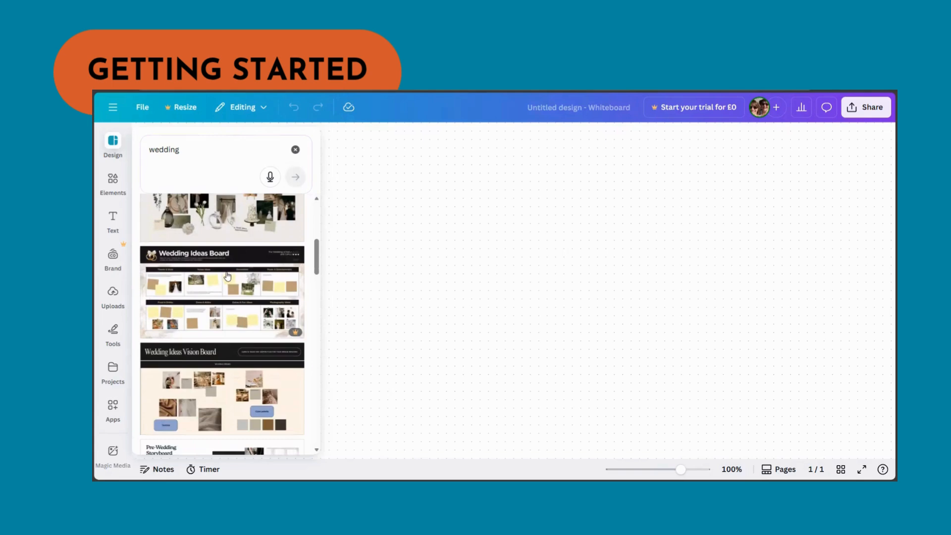
{"action": "mouse_move", "coordinate": [295, 333]}
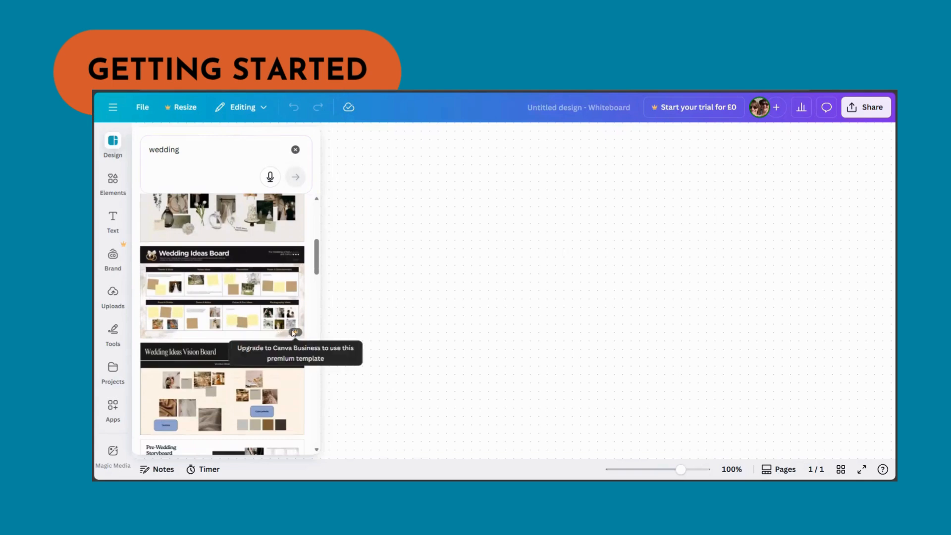
{"action": "scroll", "coordinate": [235, 299], "scroll_direction": "down", "scroll_amount": 2}
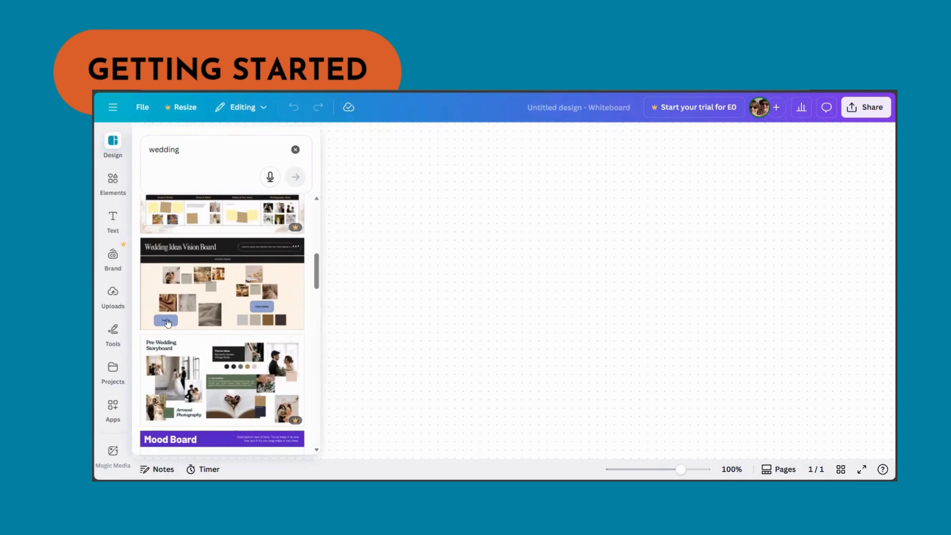
{"action": "left_click", "coordinate": [247, 313]}
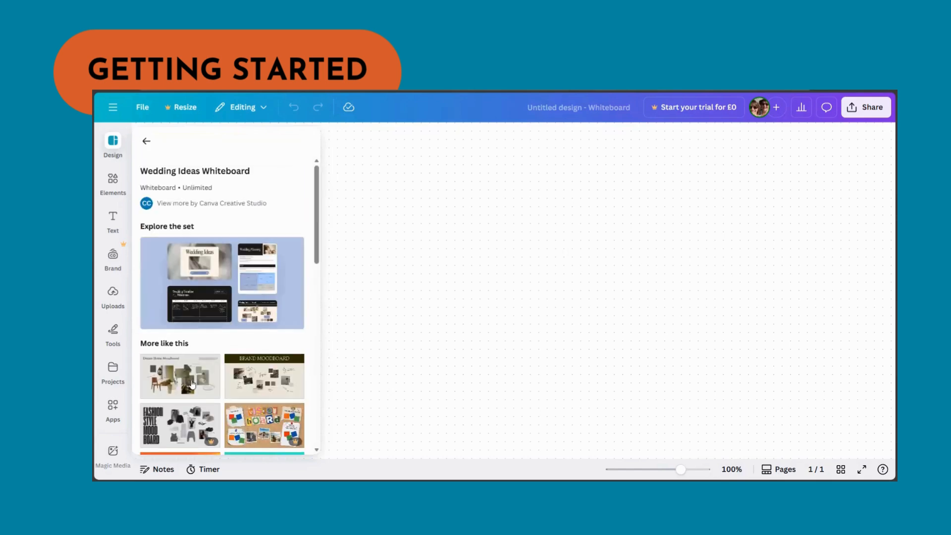
{"action": "scroll", "coordinate": [192, 384], "scroll_direction": "down", "scroll_amount": 2}
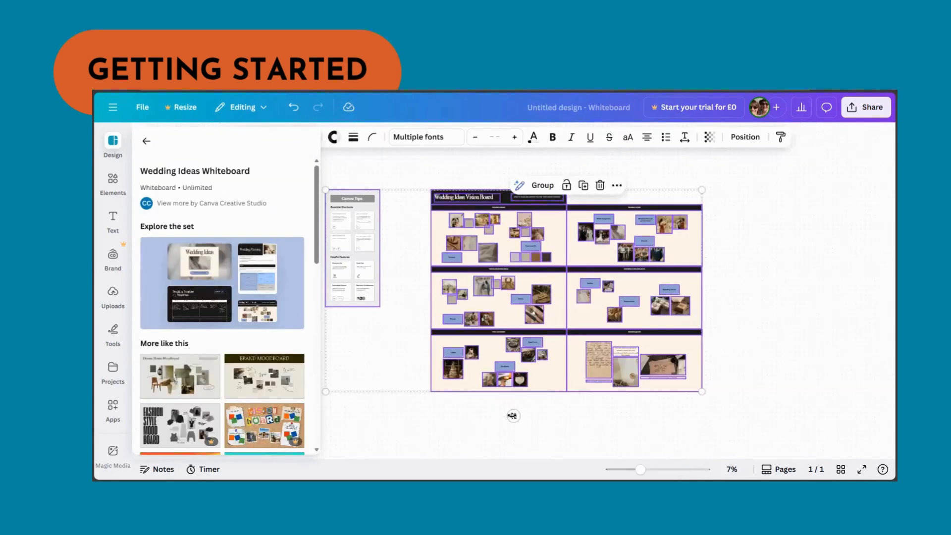
- Zoom into the board and examine the wedding themes, attire and experience and giveaways sections
{"action": "left_click", "coordinate": [113, 333]}
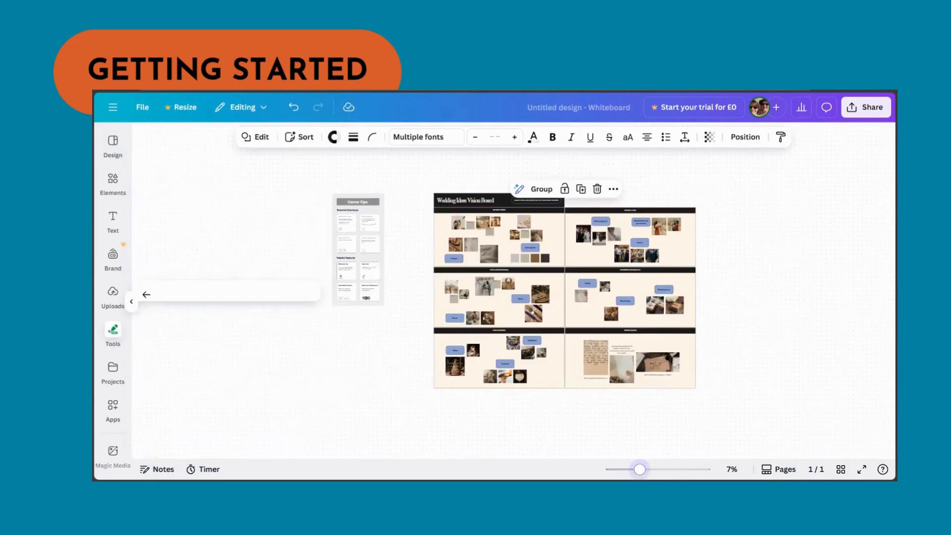
{"action": "left_click", "coordinate": [665, 469]}
{"action": "scroll", "coordinate": [503, 349], "scroll_direction": "up", "scroll_amount": 5}
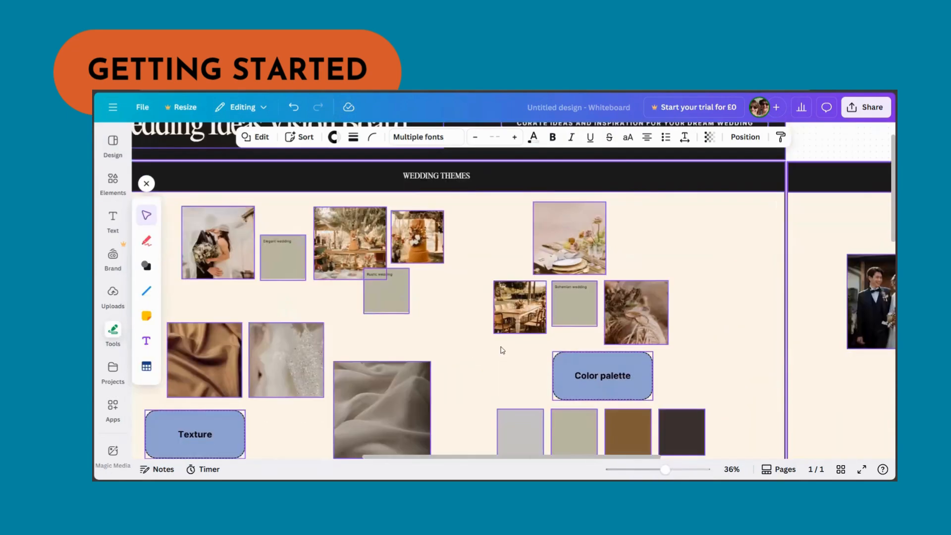
{"action": "scroll", "coordinate": [494, 350], "scroll_direction": "up", "scroll_amount": 5}
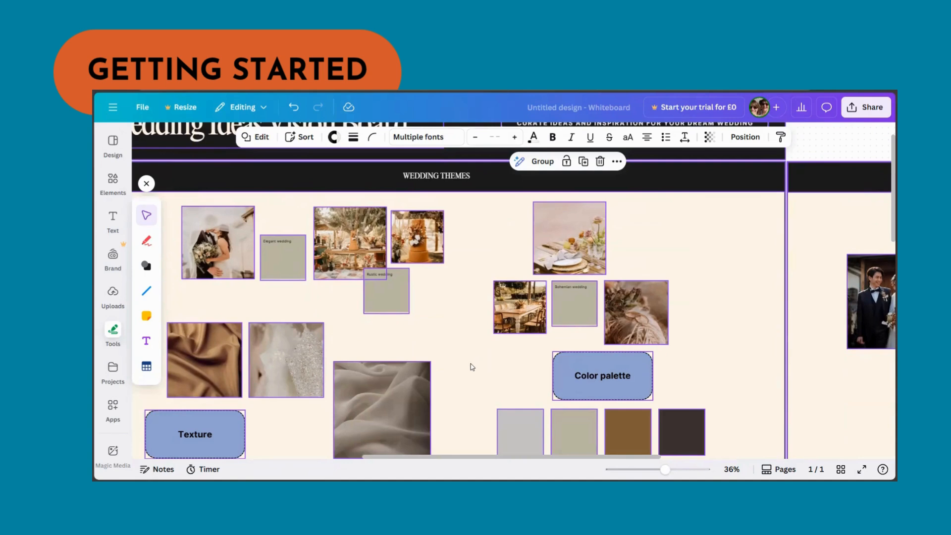
{"action": "scroll", "coordinate": [473, 365], "scroll_direction": "up", "scroll_amount": 2}
{"action": "scroll", "coordinate": [396, 337], "scroll_direction": "down", "scroll_amount": 1}
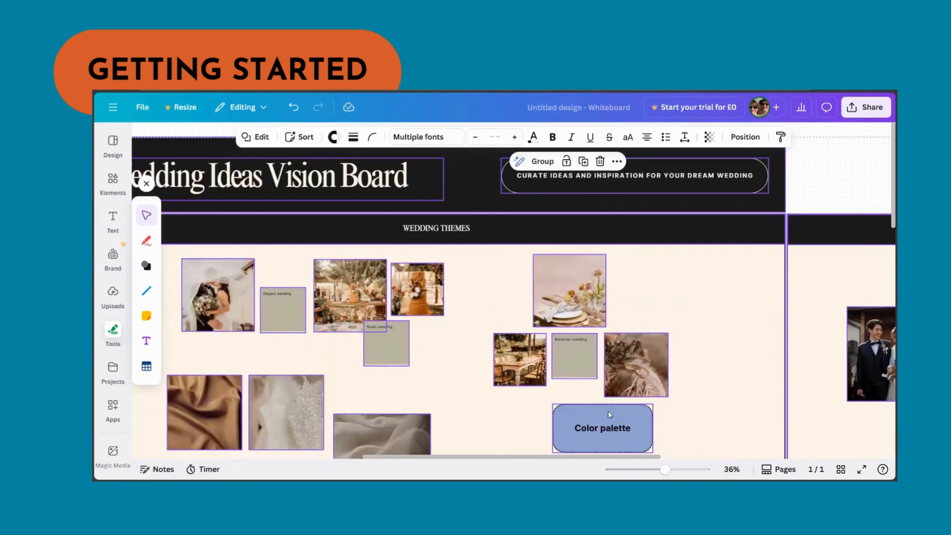
{"action": "left_click_drag", "start_coordinate": [471, 458], "coordinate": [625, 464]}
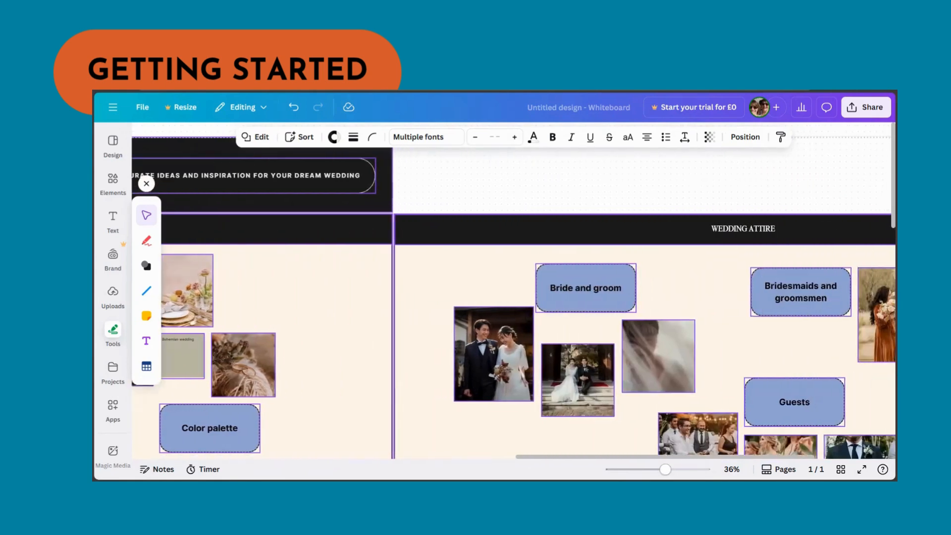
{"action": "scroll", "coordinate": [741, 420], "scroll_direction": "right", "scroll_amount": 5}
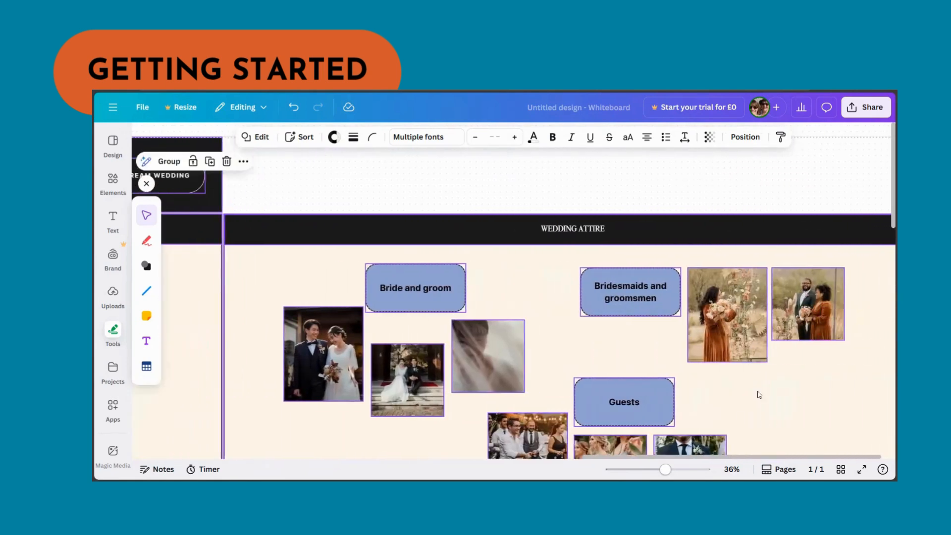
{"action": "scroll", "coordinate": [740, 420], "scroll_direction": "down", "scroll_amount": 3}
{"action": "scroll", "coordinate": [765, 388], "scroll_direction": "down", "scroll_amount": 2}
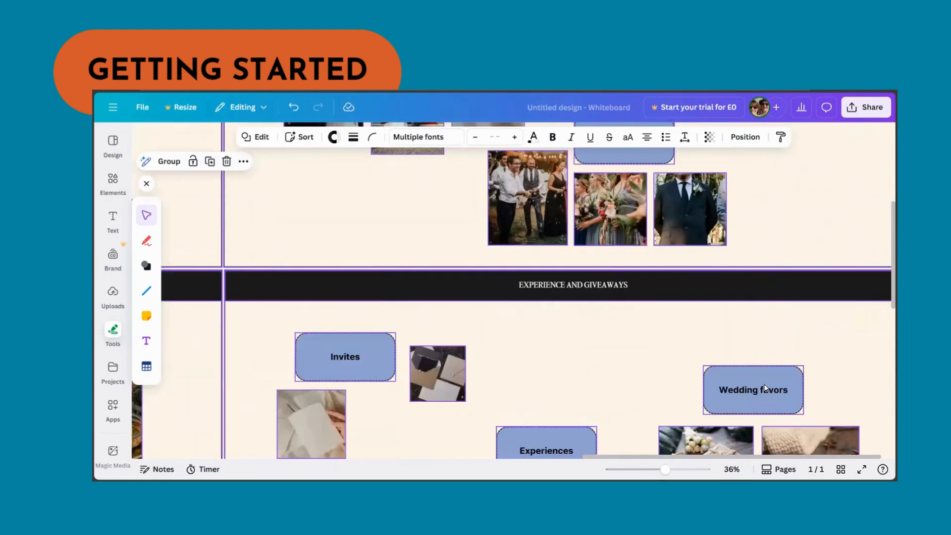
{"action": "scroll", "coordinate": [765, 388], "scroll_direction": "down", "scroll_amount": 1}
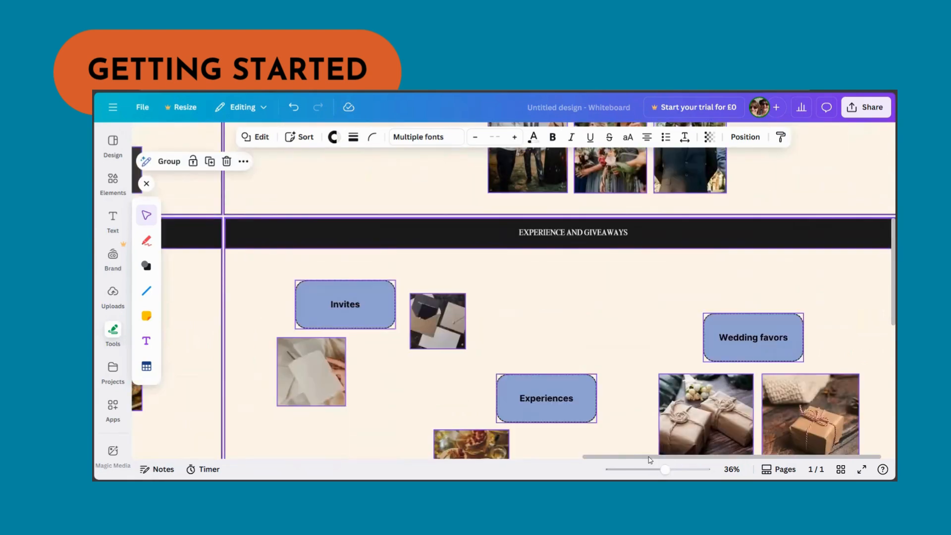
{"action": "scroll", "coordinate": [626, 461], "scroll_direction": "left", "scroll_amount": 1}
{"action": "left_click_drag", "start_coordinate": [625, 461], "coordinate": [451, 452]}
{"action": "scroll", "coordinate": [453, 344], "scroll_direction": "down", "scroll_amount": 4}
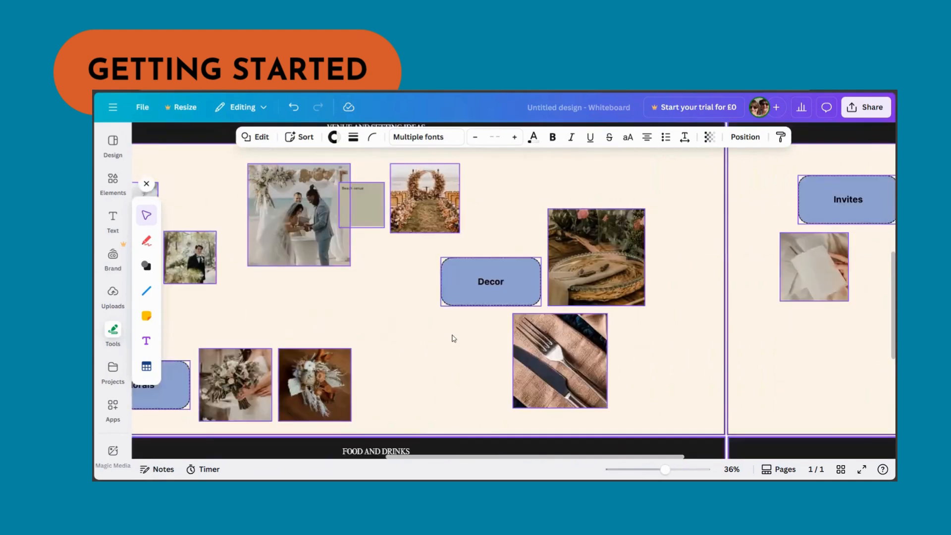
- Examine the venue, food and drinks and wedding quotes sections of the board
{"action": "scroll", "coordinate": [452, 374], "scroll_direction": "down", "scroll_amount": 1}
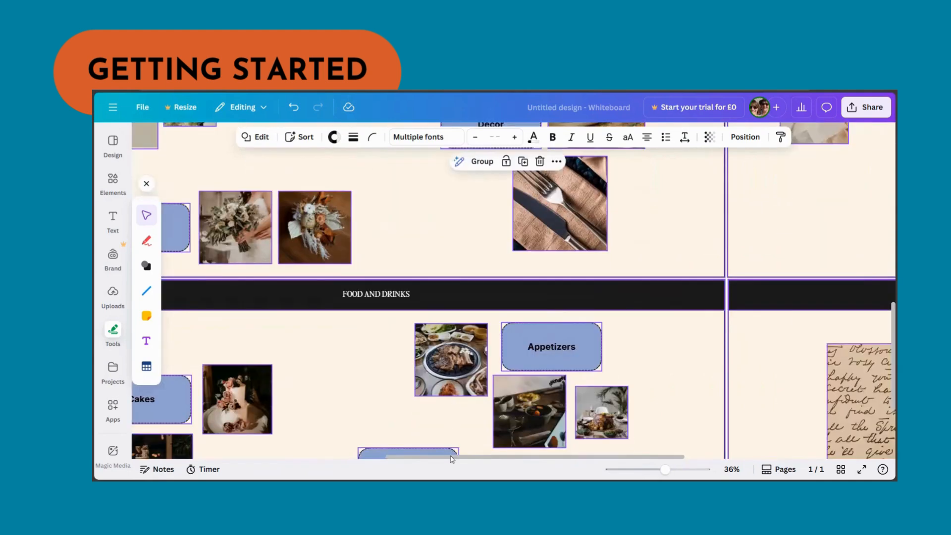
{"action": "left_click_drag", "start_coordinate": [484, 458], "coordinate": [685, 466]}
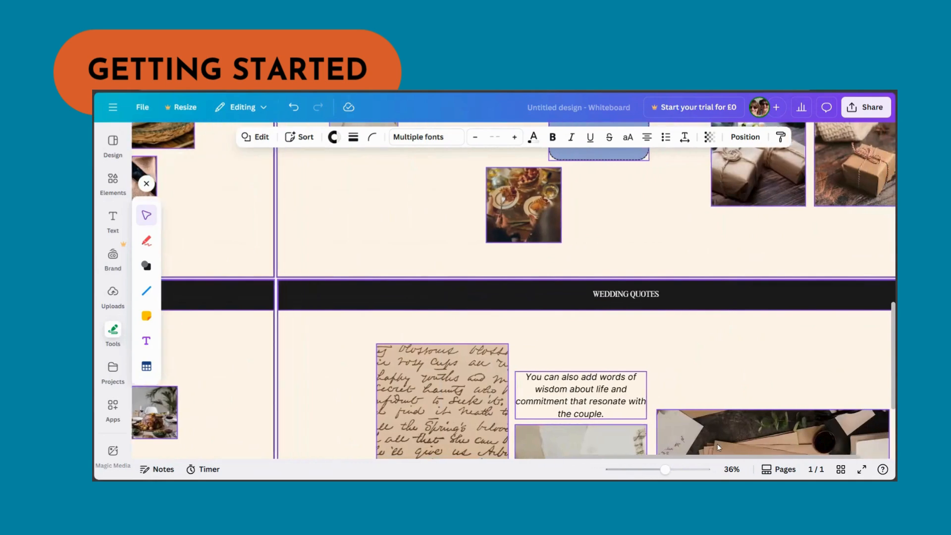
{"action": "scroll", "coordinate": [786, 413], "scroll_direction": "down", "scroll_amount": 1}
{"action": "scroll", "coordinate": [786, 413], "scroll_direction": "down", "scroll_amount": 6}
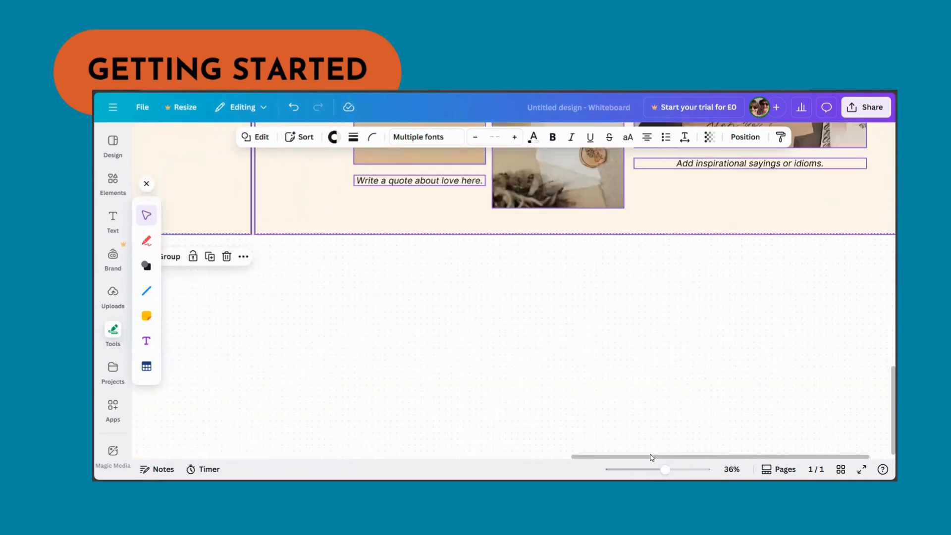
{"action": "scroll", "coordinate": [721, 265], "scroll_direction": "right", "scroll_amount": 3}
{"action": "scroll", "coordinate": [590, 423], "scroll_direction": "left", "scroll_amount": 5}
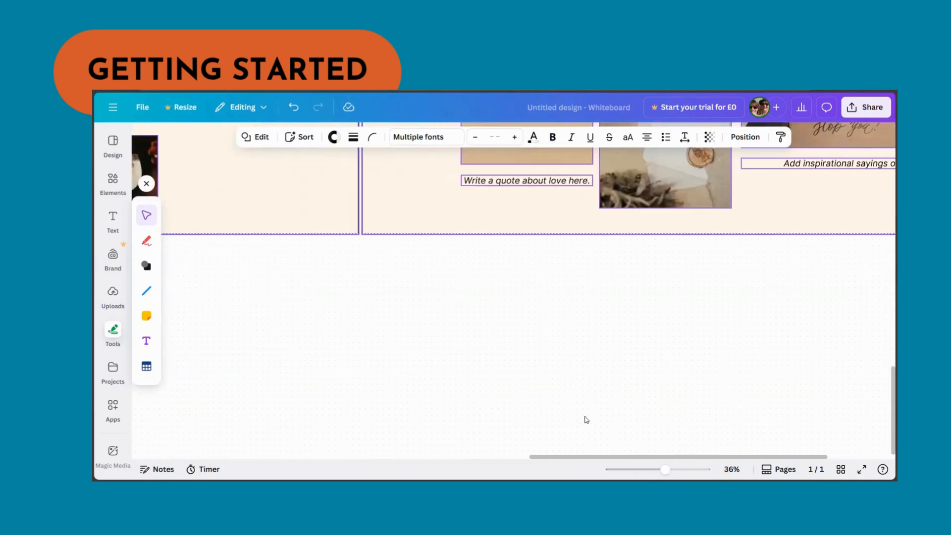
{"action": "scroll", "coordinate": [572, 393], "scroll_direction": "up", "scroll_amount": 4}
{"action": "scroll", "coordinate": [572, 394], "scroll_direction": "up", "scroll_amount": 10}
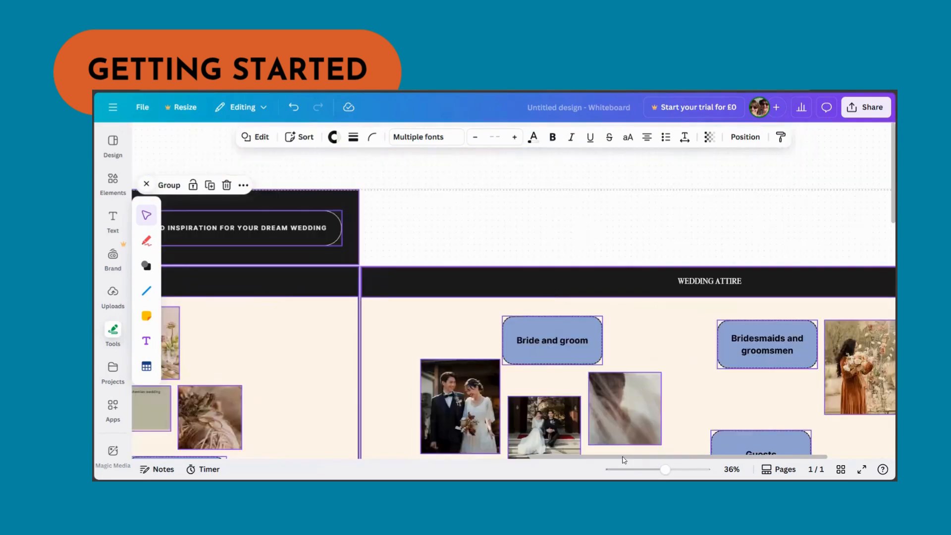
{"action": "scroll", "coordinate": [561, 460], "scroll_direction": "left", "scroll_amount": 1}
{"action": "scroll", "coordinate": [561, 459], "scroll_direction": "left", "scroll_amount": 4}
- Recolour the brown colour-palette swatch in the wedding themes section to custom colour #D07B15
{"action": "left_click_drag", "start_coordinate": [665, 469], "coordinate": [647, 469]}
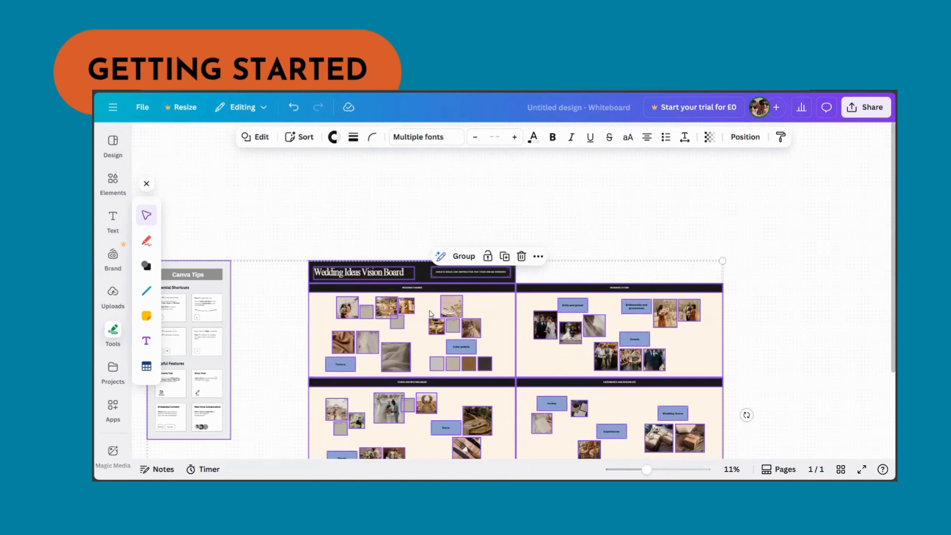
{"action": "scroll", "coordinate": [676, 312], "scroll_direction": "down", "scroll_amount": 1}
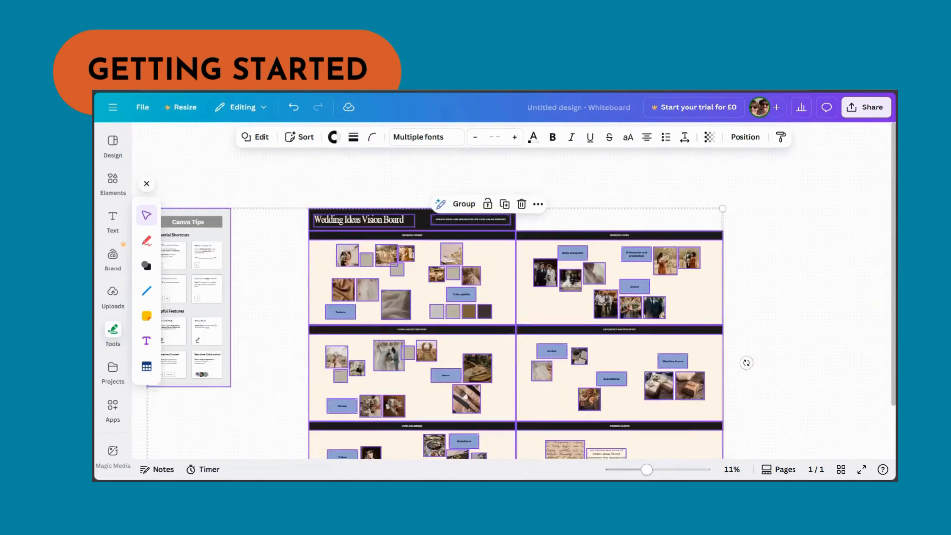
{"action": "left_click_drag", "start_coordinate": [646, 469], "coordinate": [659, 470]}
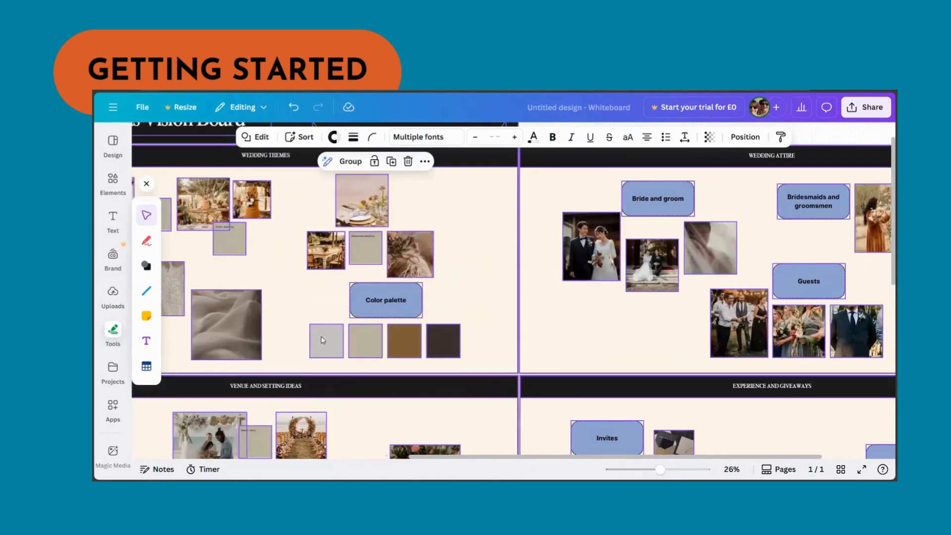
{"action": "left_click", "coordinate": [336, 347]}
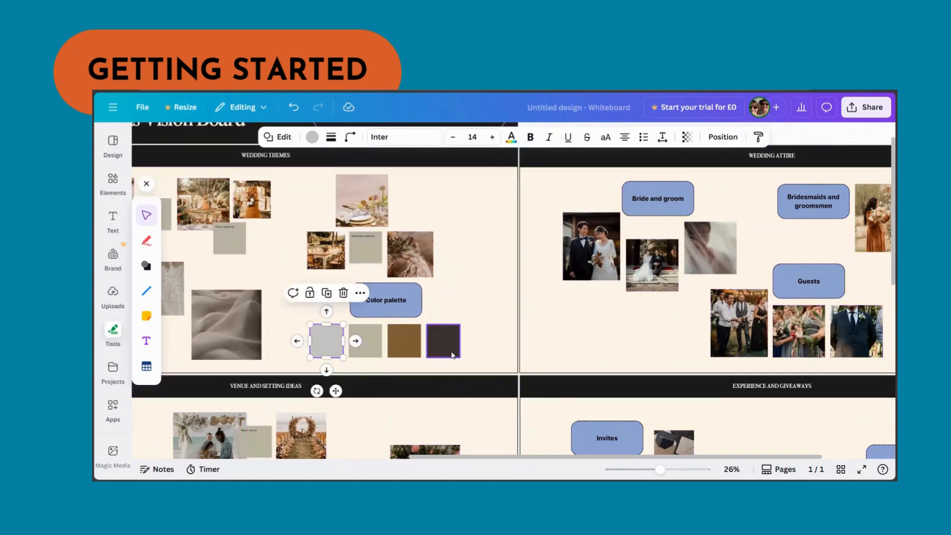
{"action": "left_click", "coordinate": [393, 343]}
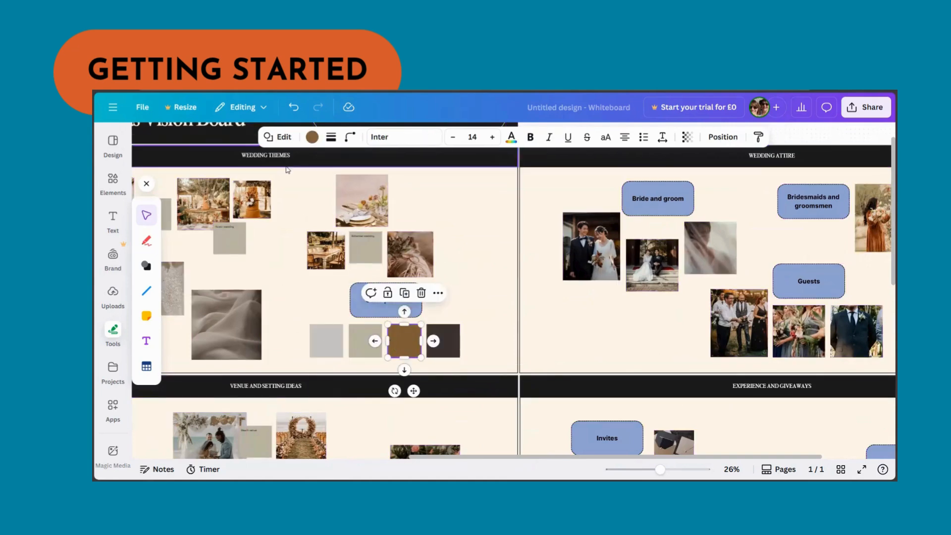
{"action": "left_click", "coordinate": [312, 136]}
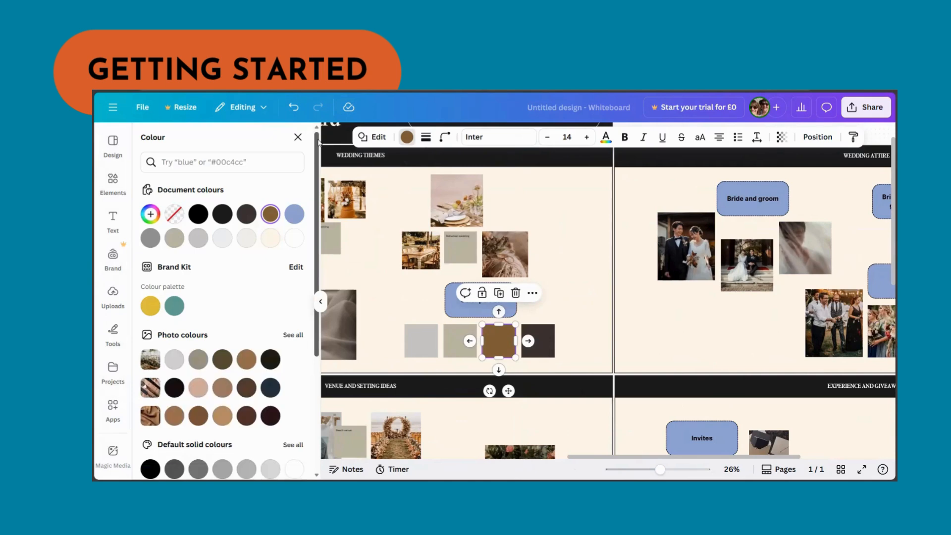
{"action": "left_click", "coordinate": [151, 218]}
{"action": "left_click", "coordinate": [278, 275]}
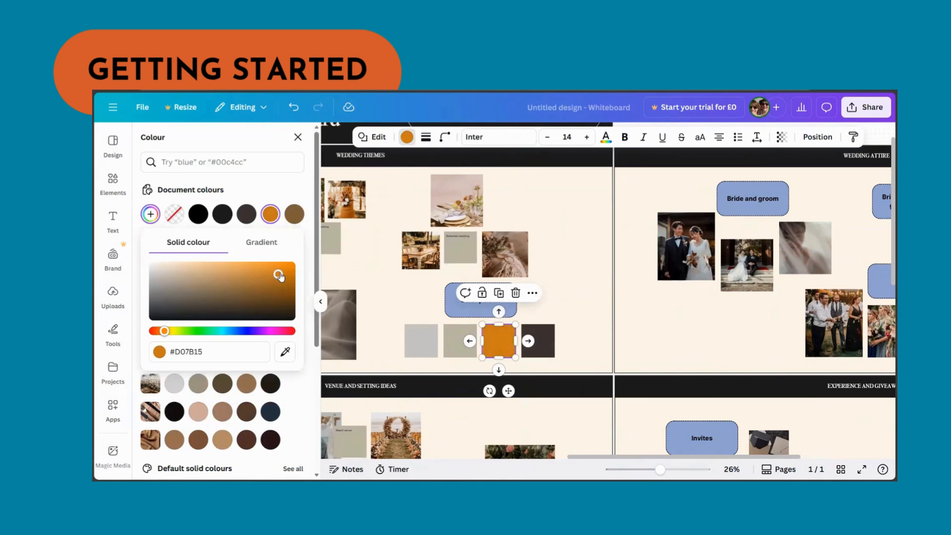
- Recolour the dark brown colour-palette swatch to custom dark green #2A3E24
{"action": "left_click", "coordinate": [538, 334]}
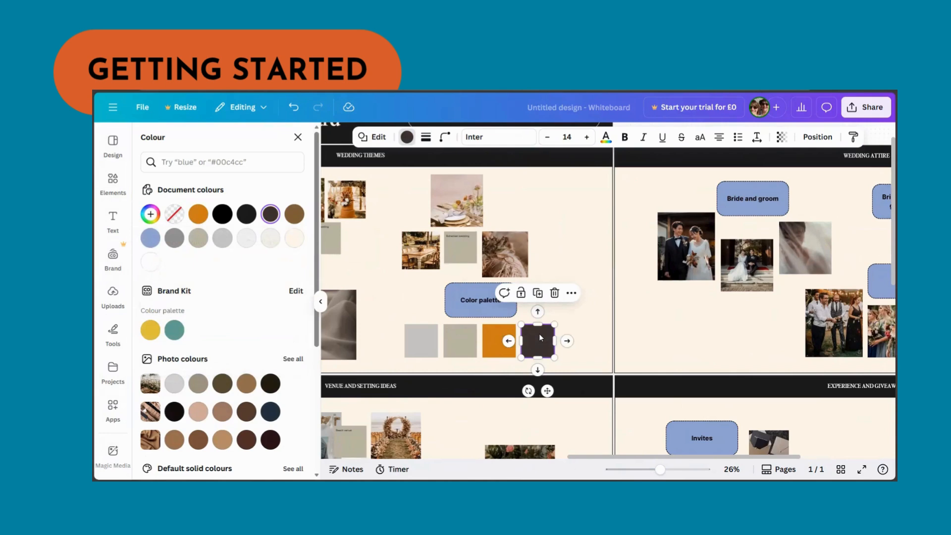
{"action": "left_click", "coordinate": [221, 388]}
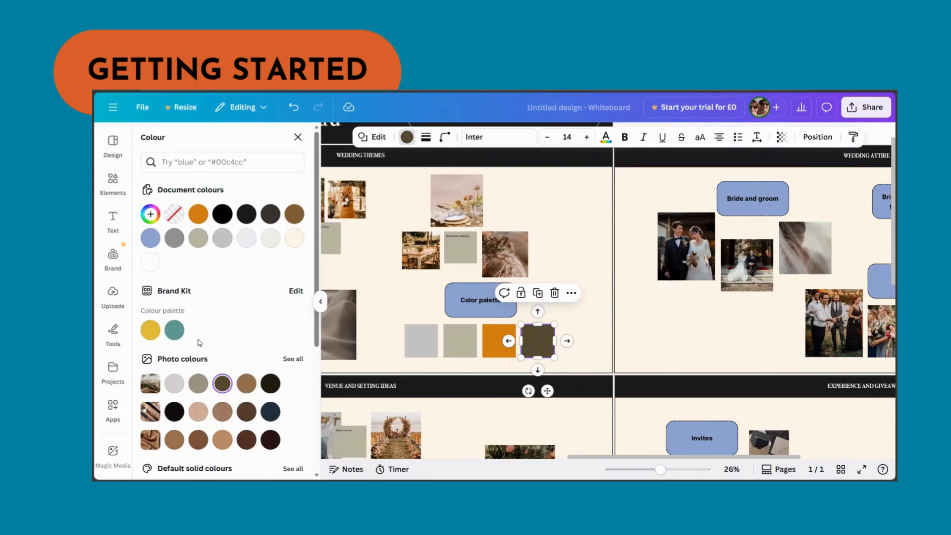
{"action": "left_click", "coordinate": [150, 214]}
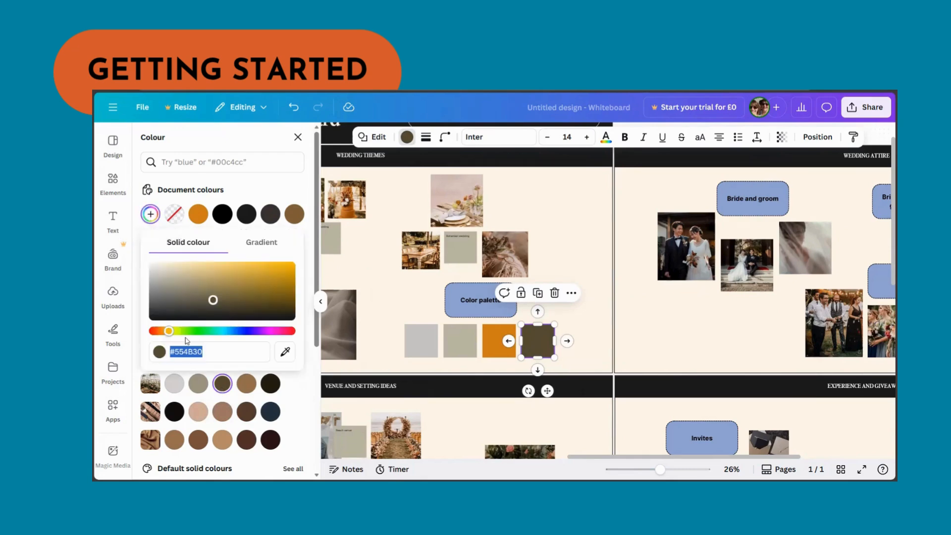
{"action": "left_click_drag", "start_coordinate": [187, 331], "coordinate": [193, 331]}
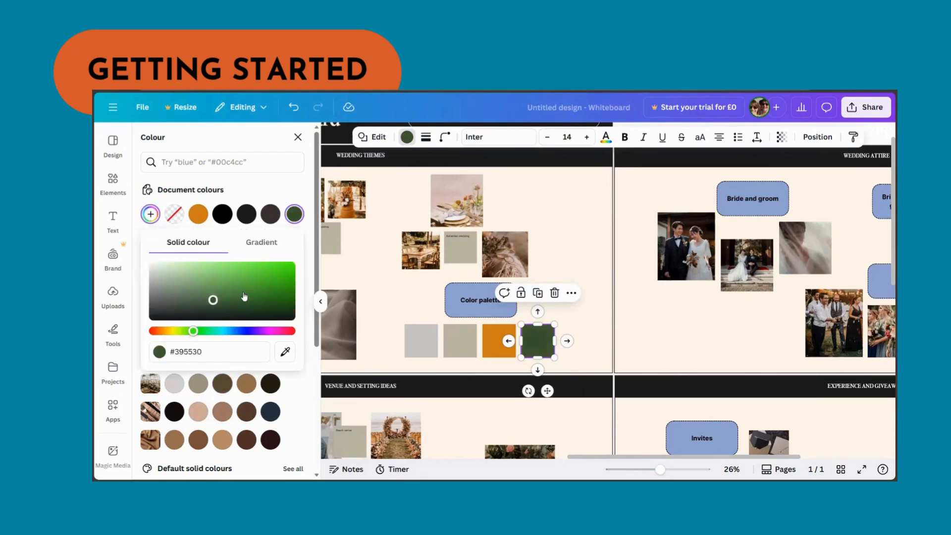
{"action": "left_click", "coordinate": [217, 276]}
{"action": "left_click_drag", "start_coordinate": [217, 276], "coordinate": [212, 305]}
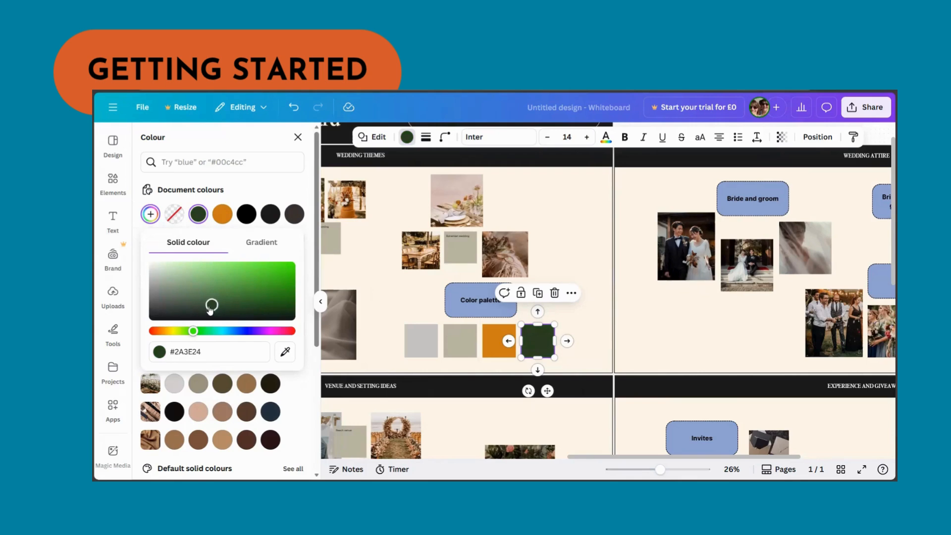
{"action": "left_click", "coordinate": [435, 364]}
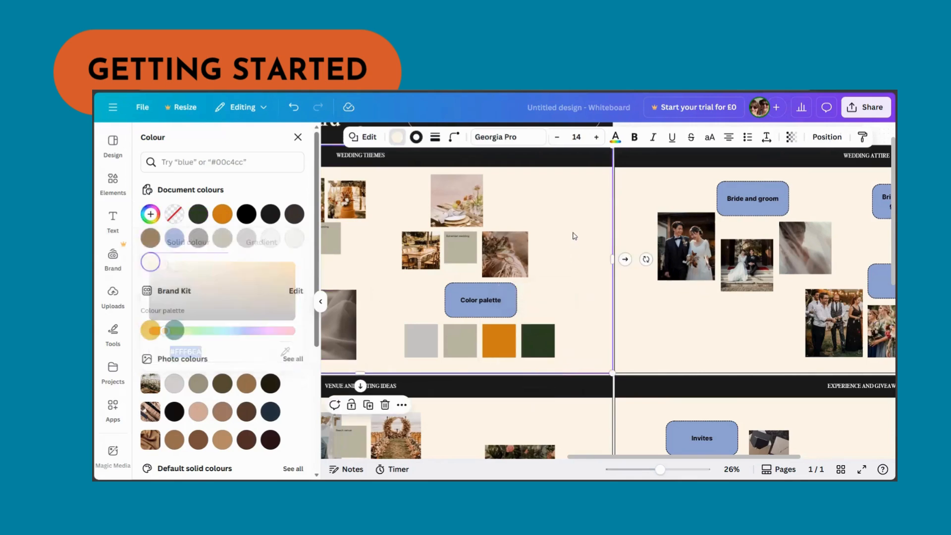
- Recolour the sage palette swatch grey and the first palette swatch lime green
{"action": "left_click", "coordinate": [443, 355]}
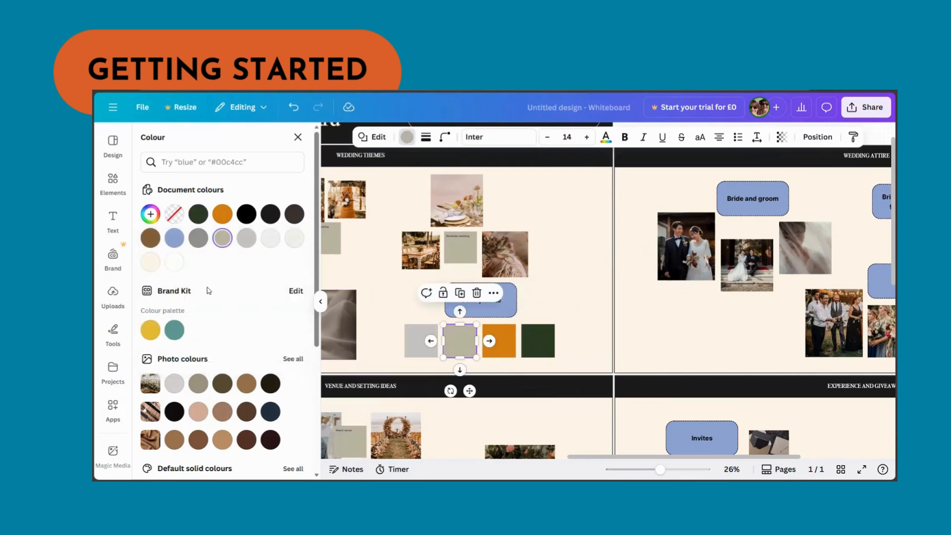
{"action": "left_click", "coordinate": [198, 237]}
{"action": "left_click", "coordinate": [421, 340]}
{"action": "scroll", "coordinate": [198, 322], "scroll_direction": "down", "scroll_amount": 5}
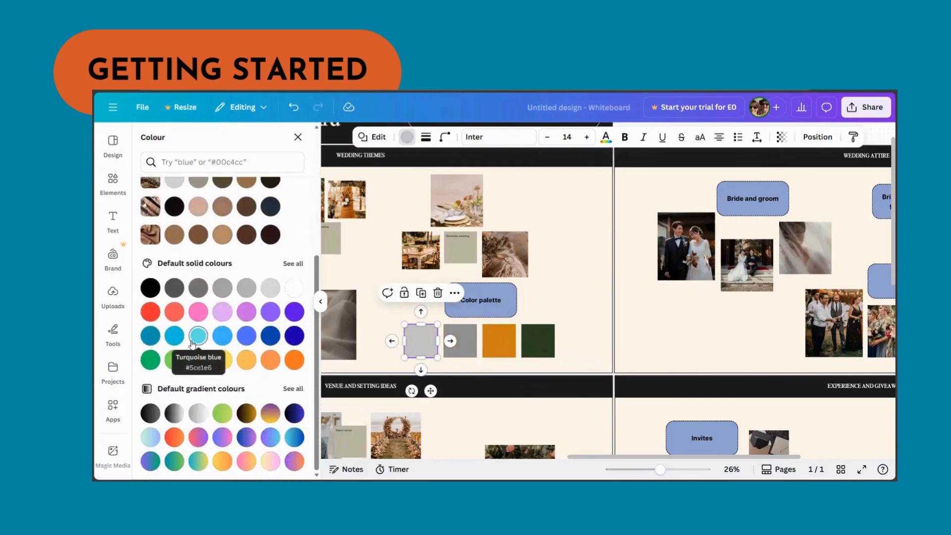
{"action": "left_click", "coordinate": [198, 360]}
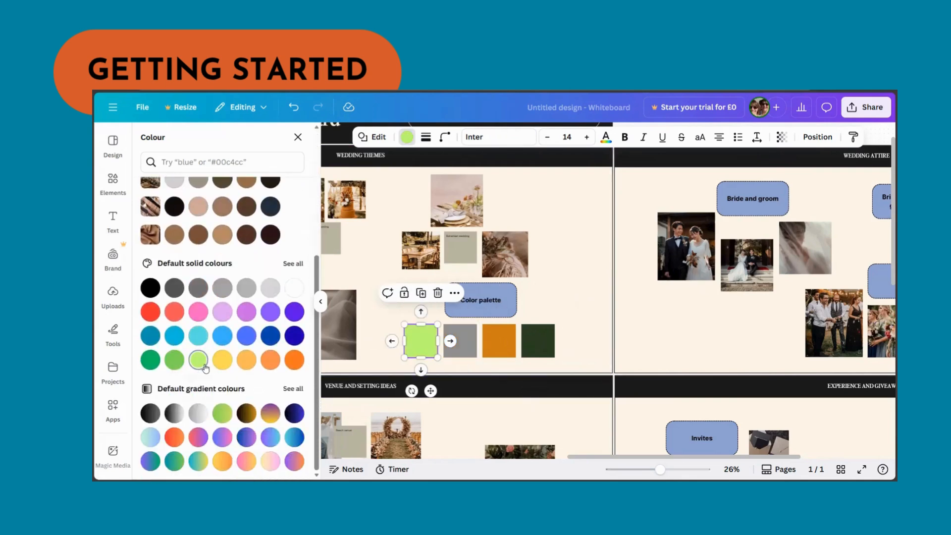
{"action": "left_click", "coordinate": [564, 241]}
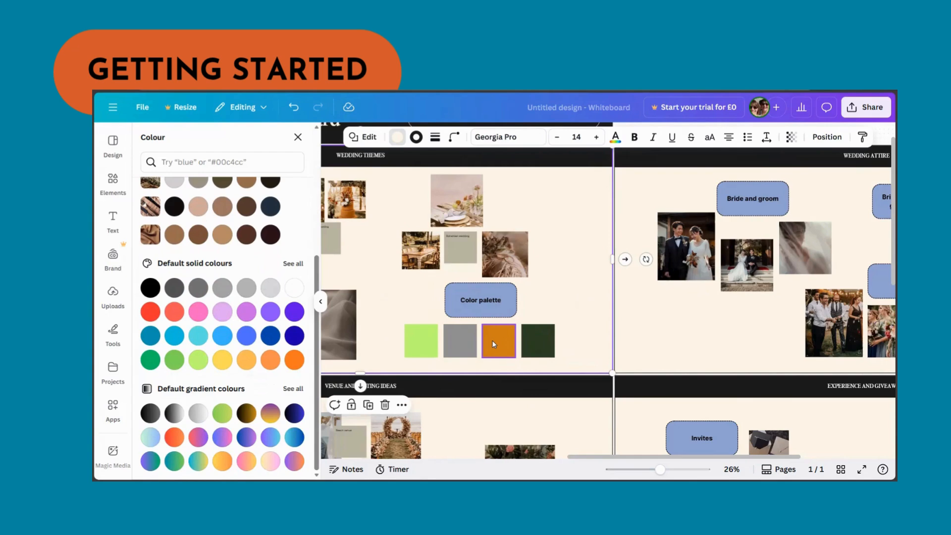
- Delete three photos from the wedding themes section, leaving empty image placeholders
{"action": "scroll", "coordinate": [501, 343], "scroll_direction": "down", "scroll_amount": 2}
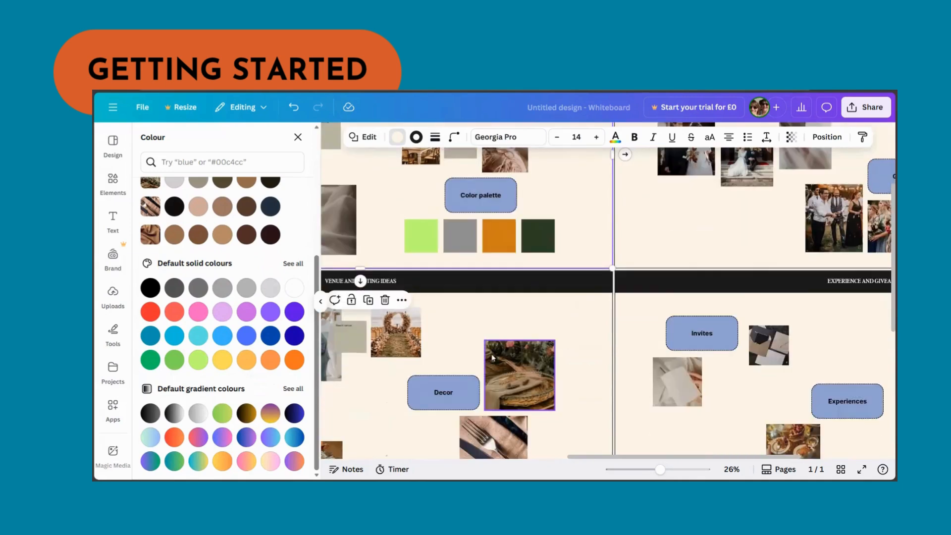
{"action": "scroll", "coordinate": [505, 336], "scroll_direction": "up", "scroll_amount": 2}
{"action": "left_click", "coordinate": [514, 266]}
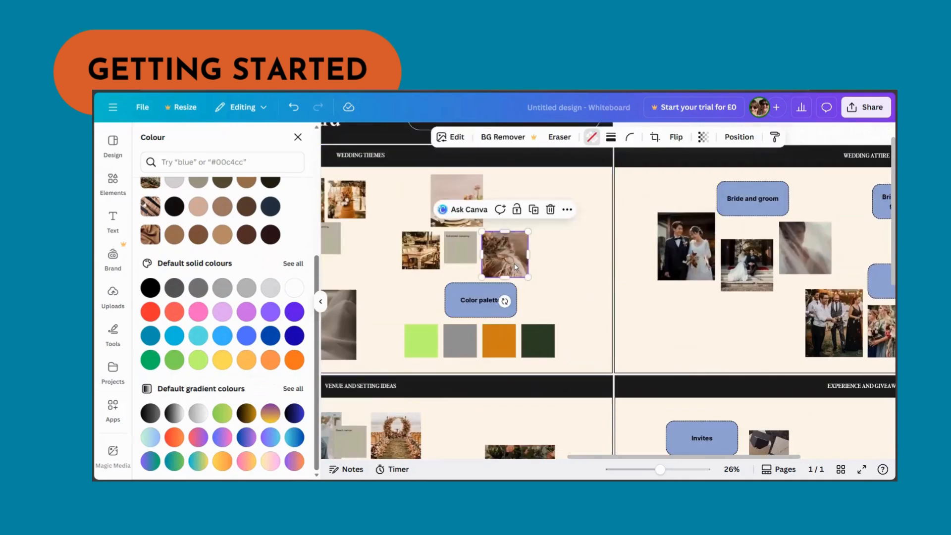
{"action": "key", "text": "Delete"}
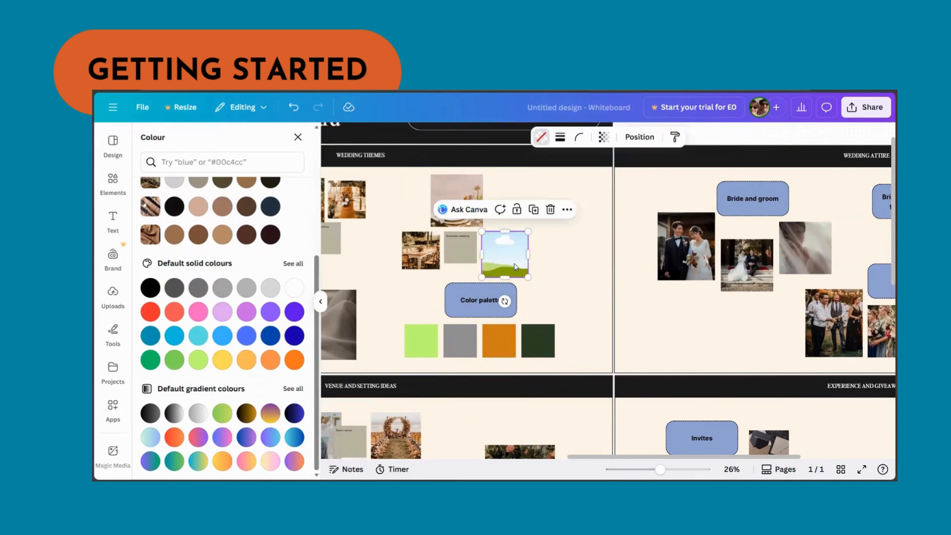
{"action": "left_click", "coordinate": [416, 266]}
{"action": "key", "text": "Delete"}
{"action": "left_click", "coordinate": [456, 198]}
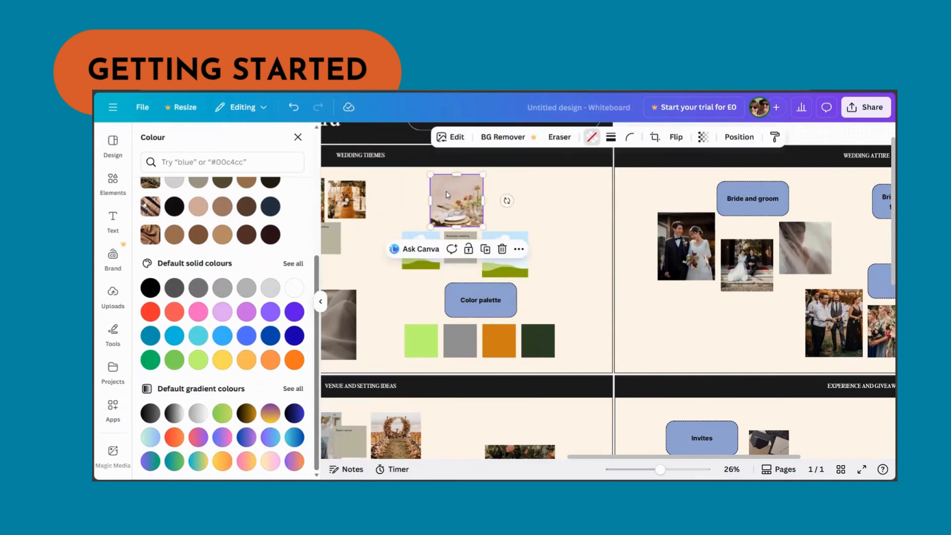
{"action": "key", "text": "Delete"}
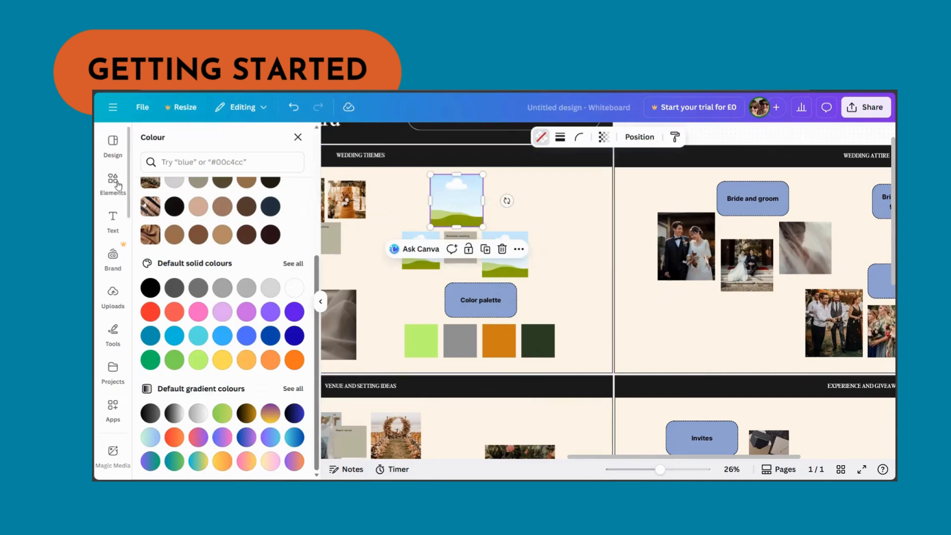
- Search elements for "wedding theme" photos and place the couple-in-a-field photo into the top placeholder
{"action": "left_click", "coordinate": [113, 182]}
{"action": "left_click", "coordinate": [201, 146]}
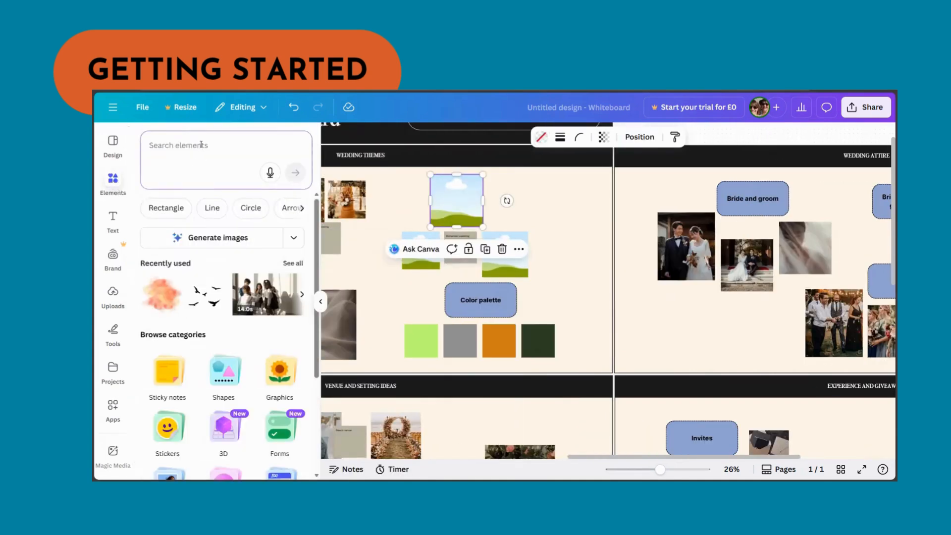
{"action": "type", "text": "wedding"}
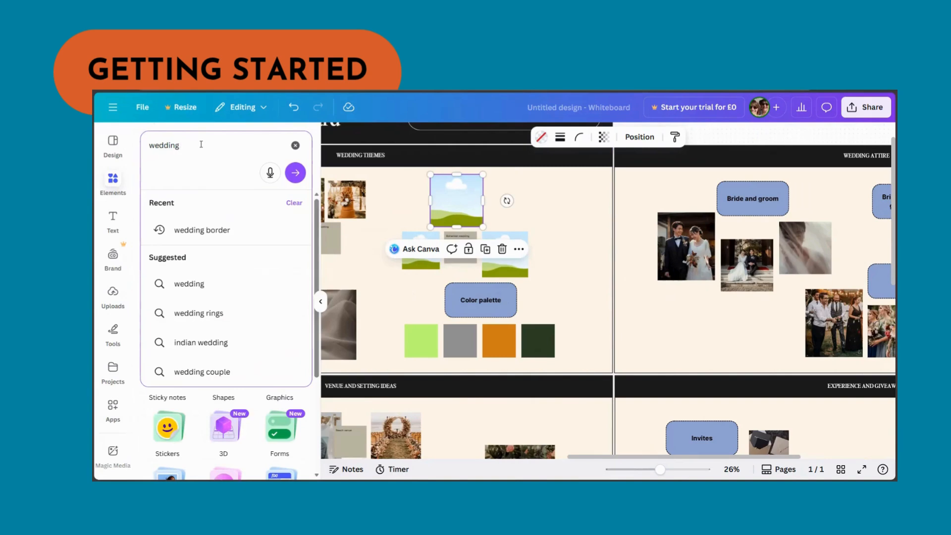
{"action": "type", "text": " theme"}
{"action": "key", "text": "Return"}
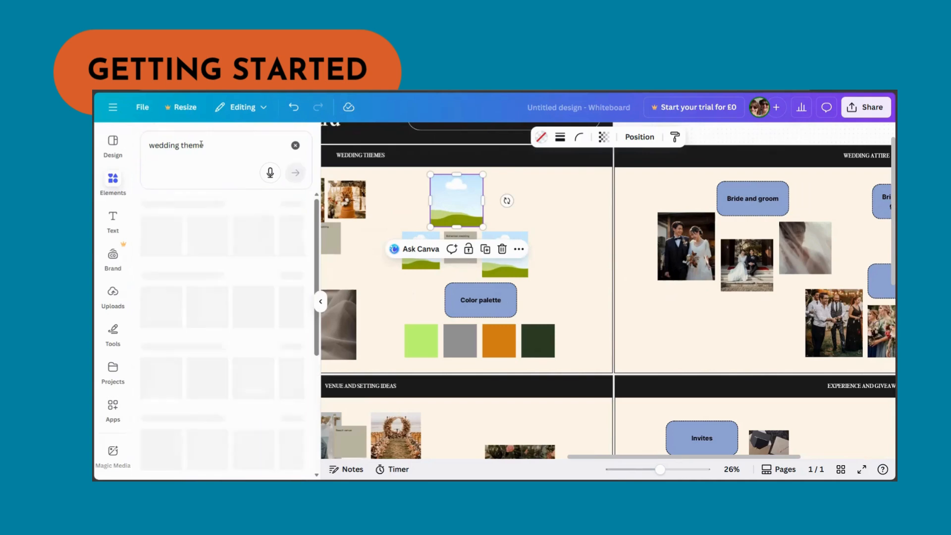
{"action": "left_click", "coordinate": [239, 206]}
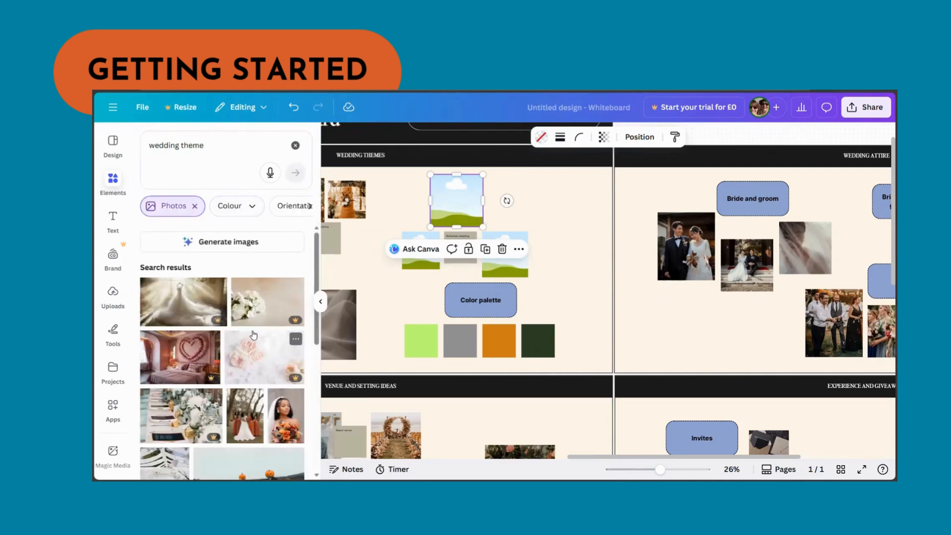
{"action": "scroll", "coordinate": [252, 321], "scroll_direction": "down", "scroll_amount": 3}
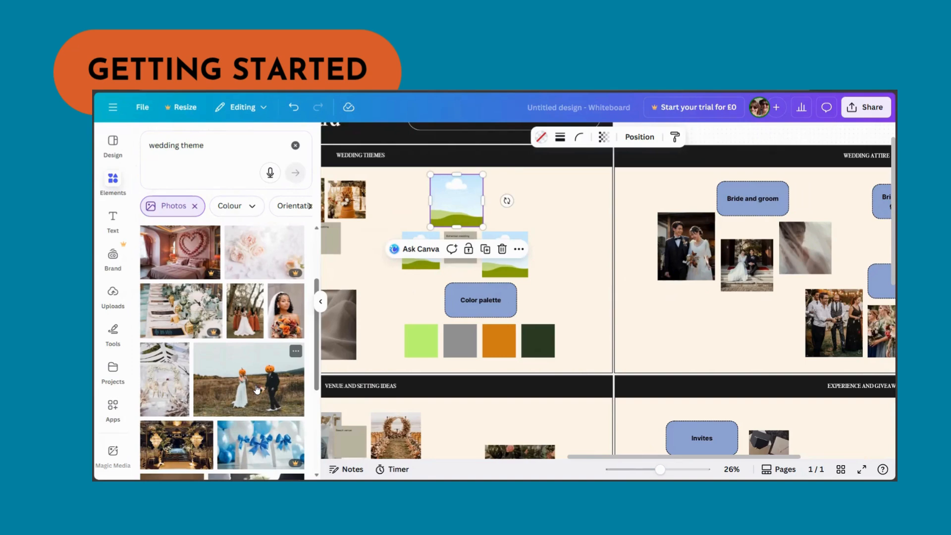
{"action": "left_click_drag", "start_coordinate": [257, 389], "coordinate": [456, 200]}
{"action": "left_click", "coordinate": [422, 353]}
- Add the beach wedding photo from the results and place it into the right placeholder
{"action": "scroll", "coordinate": [252, 444], "scroll_direction": "down", "scroll_amount": 5}
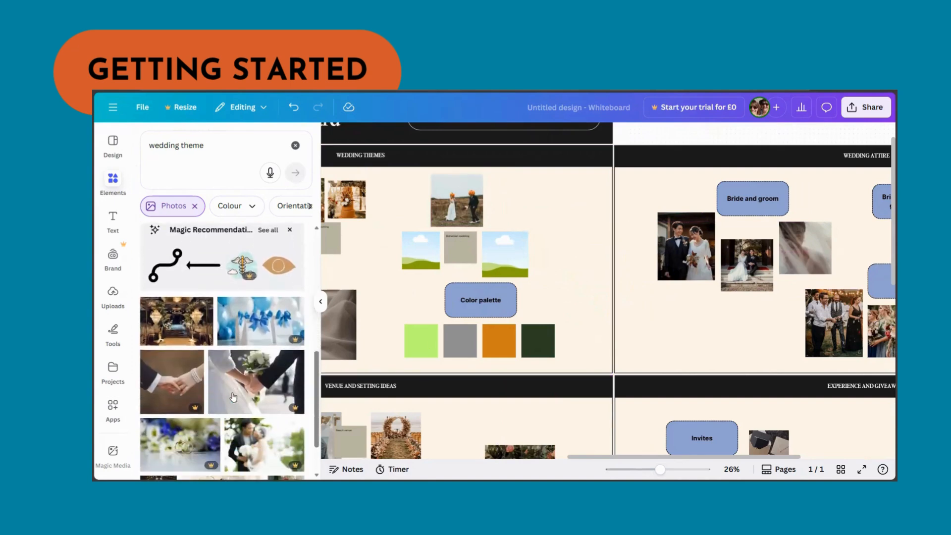
{"action": "scroll", "coordinate": [250, 394], "scroll_direction": "down", "scroll_amount": 5}
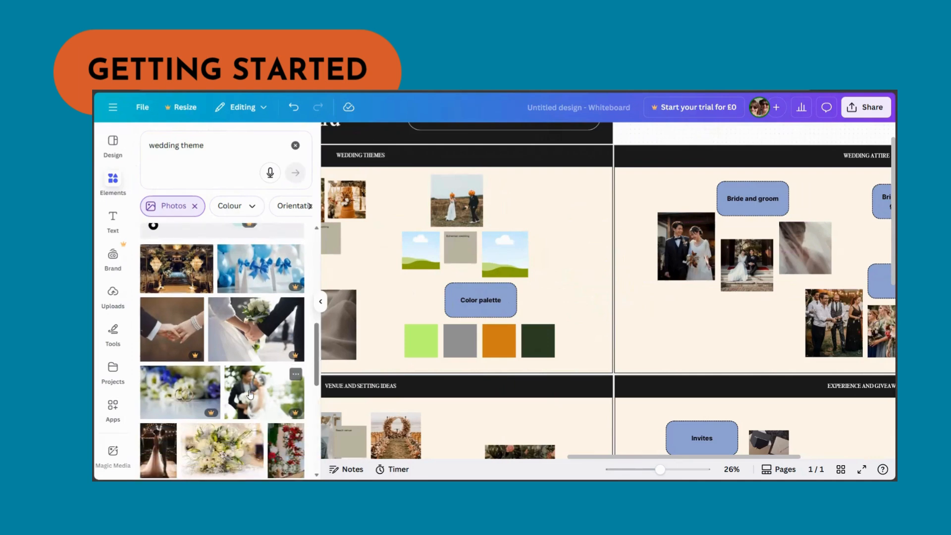
{"action": "scroll", "coordinate": [250, 394], "scroll_direction": "down", "scroll_amount": 3}
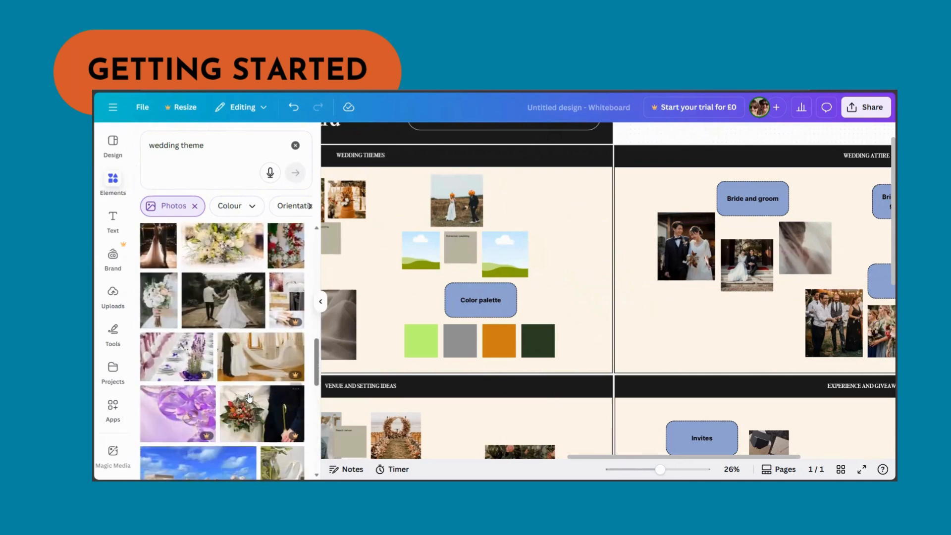
{"action": "scroll", "coordinate": [244, 406], "scroll_direction": "down", "scroll_amount": 2}
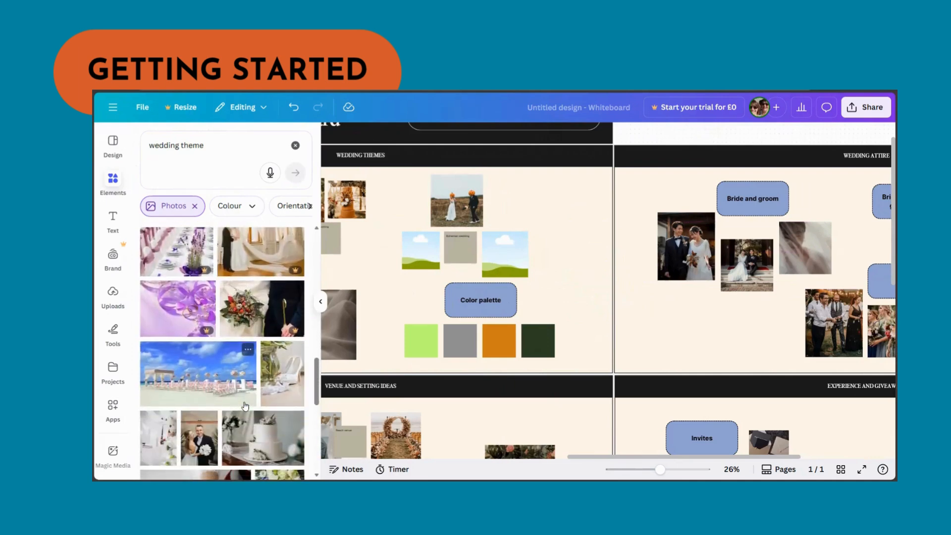
{"action": "left_click", "coordinate": [210, 384]}
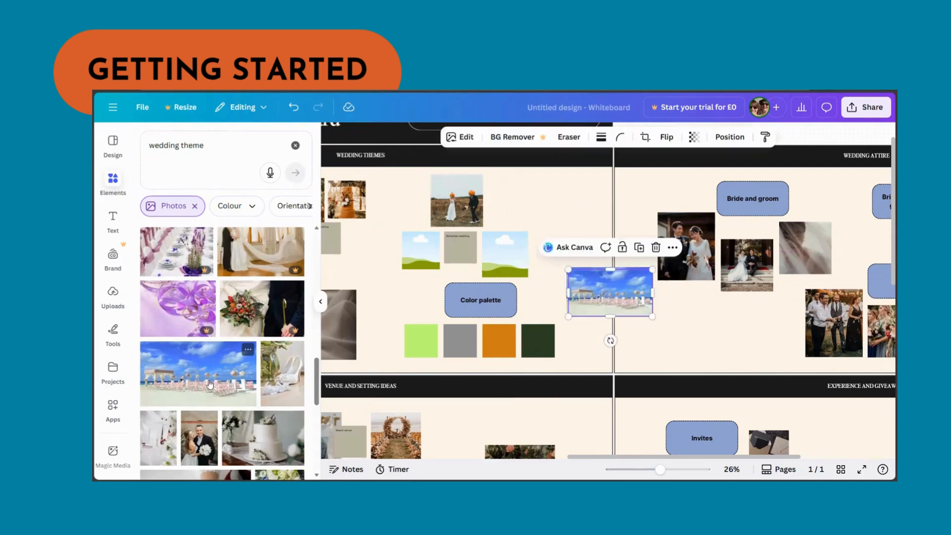
{"action": "left_click_drag", "start_coordinate": [602, 293], "coordinate": [503, 257]}
- Add the peach-toned bridal photo from the results and place it into the left placeholder
{"action": "scroll", "coordinate": [219, 411], "scroll_direction": "down", "scroll_amount": 3}
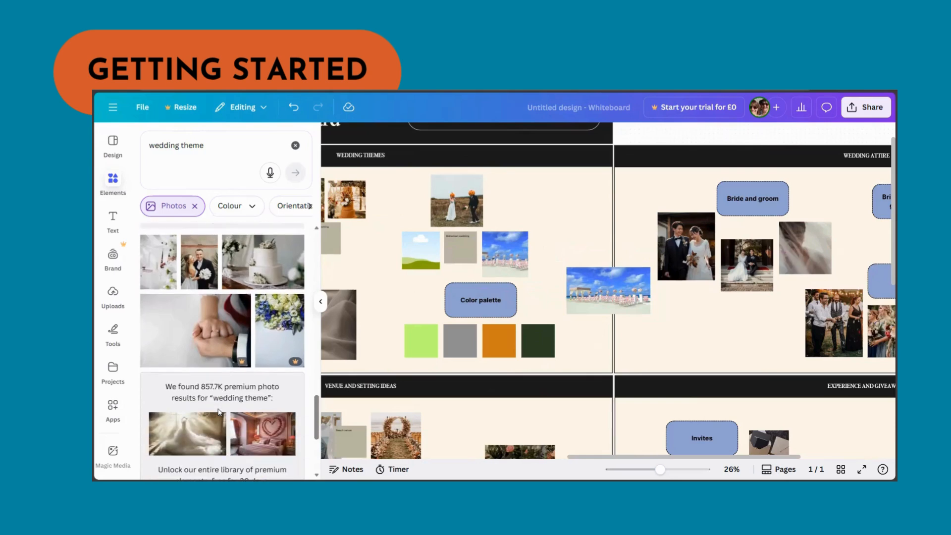
{"action": "scroll", "coordinate": [219, 411], "scroll_direction": "down", "scroll_amount": 2}
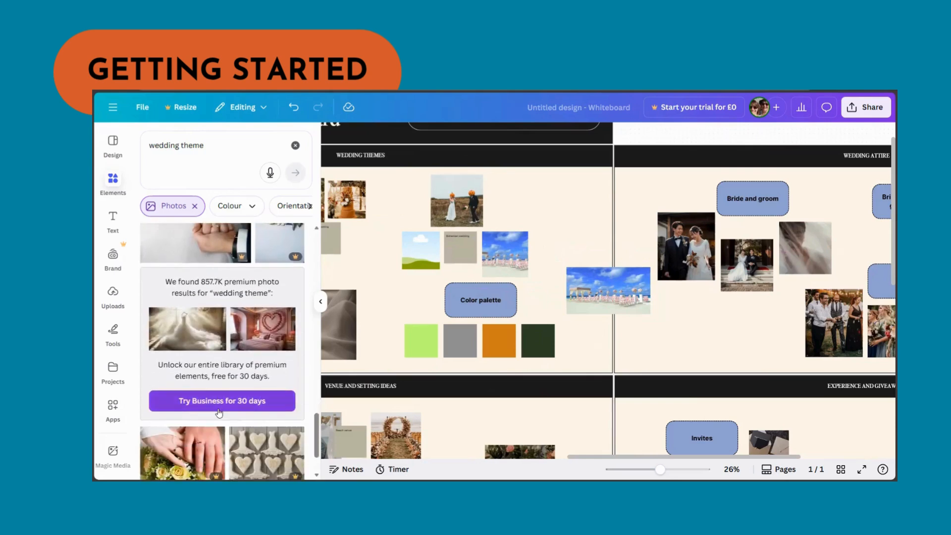
{"action": "scroll", "coordinate": [219, 411], "scroll_direction": "down", "scroll_amount": 1}
{"action": "scroll", "coordinate": [217, 411], "scroll_direction": "down", "scroll_amount": 2}
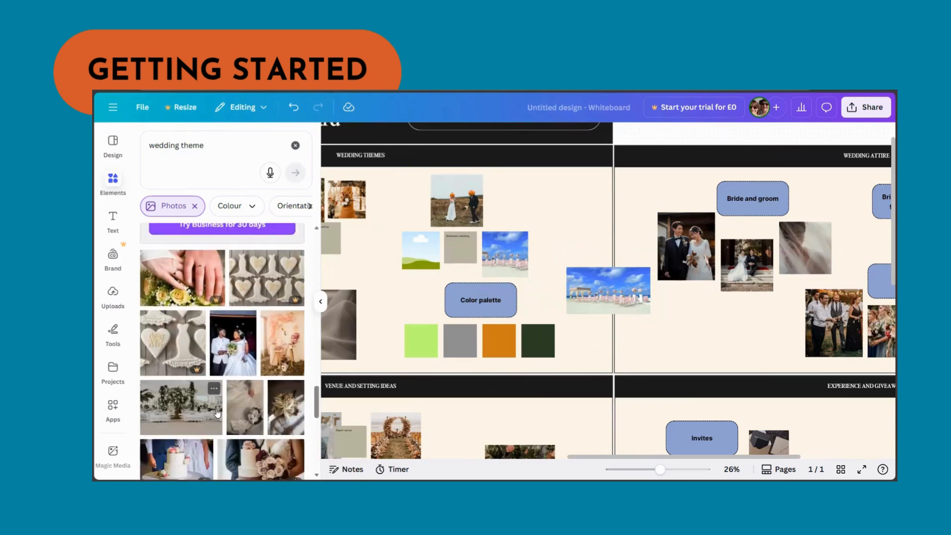
{"action": "left_click", "coordinate": [292, 349]}
{"action": "left_click_drag", "start_coordinate": [602, 297], "coordinate": [416, 270]}
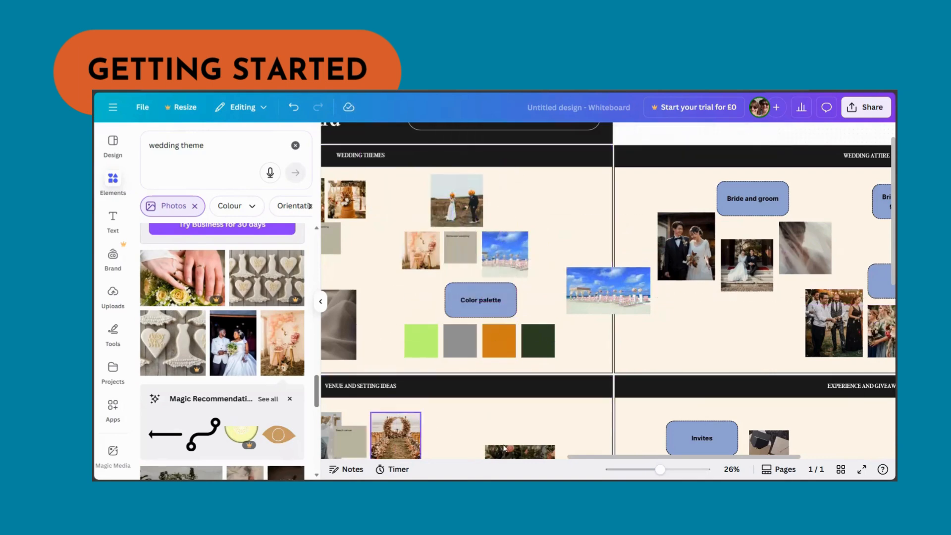
- Delete the leftover beach photo lying beside the colour palette in the wedding themes section
{"action": "left_click_drag", "start_coordinate": [660, 469], "coordinate": [665, 469]}
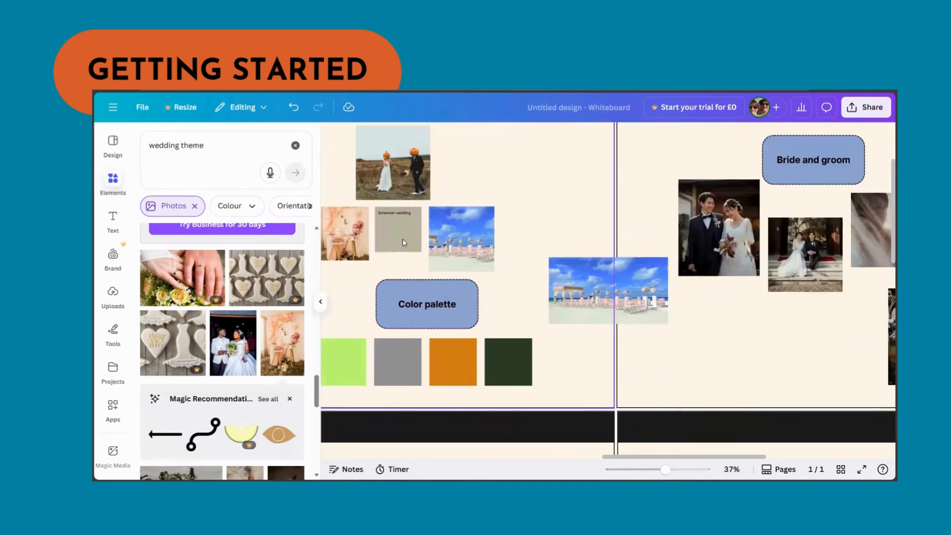
{"action": "left_click", "coordinate": [388, 217]}
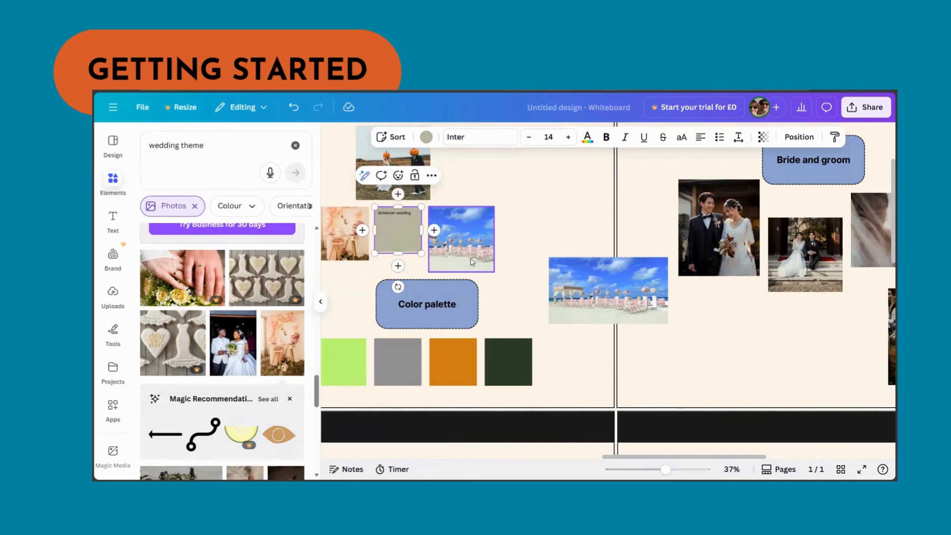
{"action": "triple_click", "coordinate": [412, 212]}
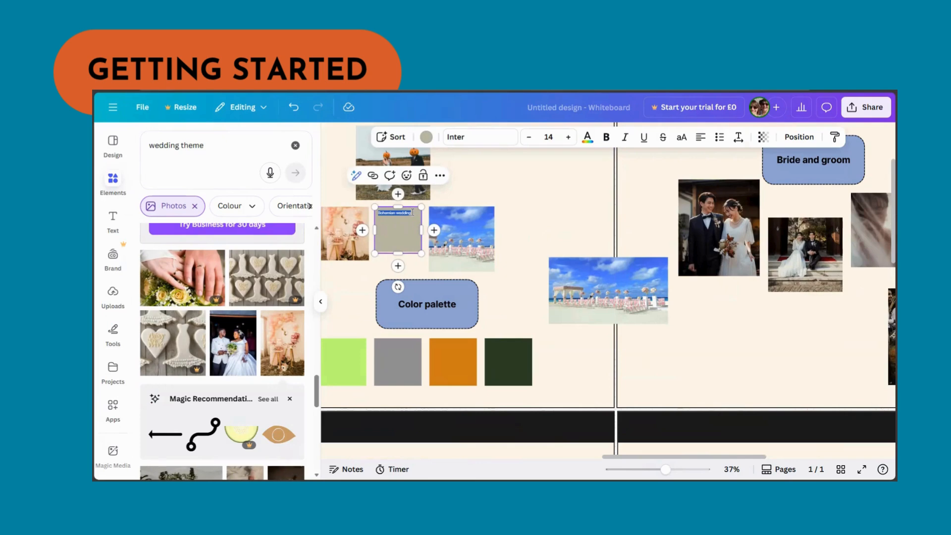
{"action": "left_click", "coordinate": [582, 292]}
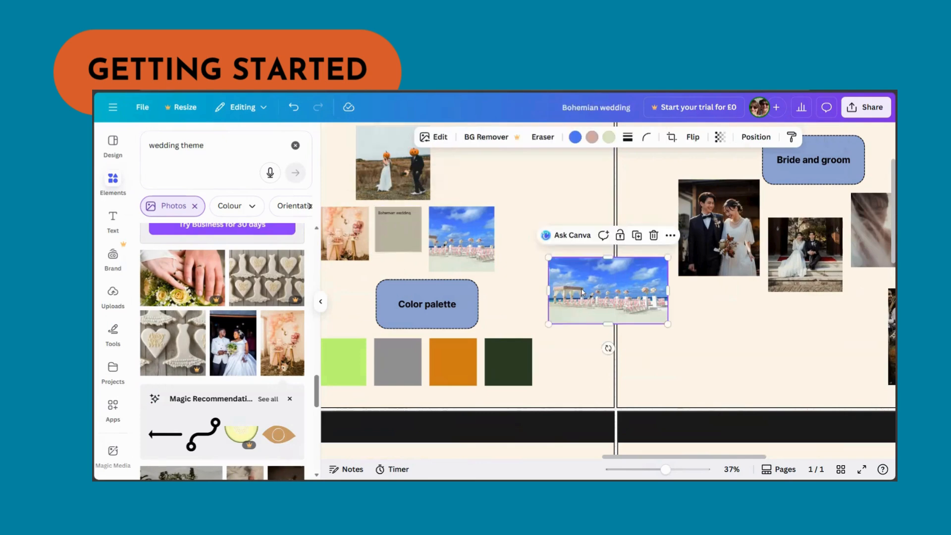
{"action": "key", "text": "Delete"}
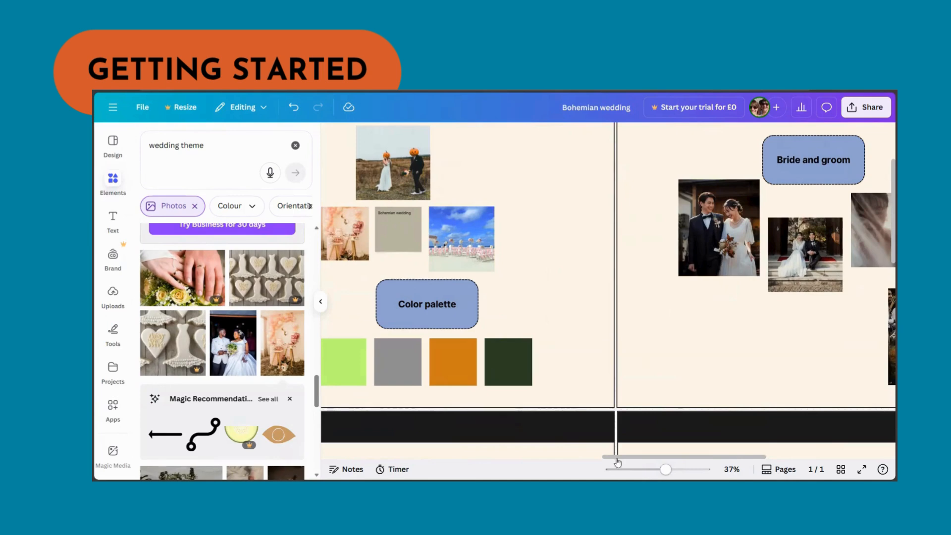
{"action": "left_click_drag", "start_coordinate": [614, 456], "coordinate": [498, 448]}
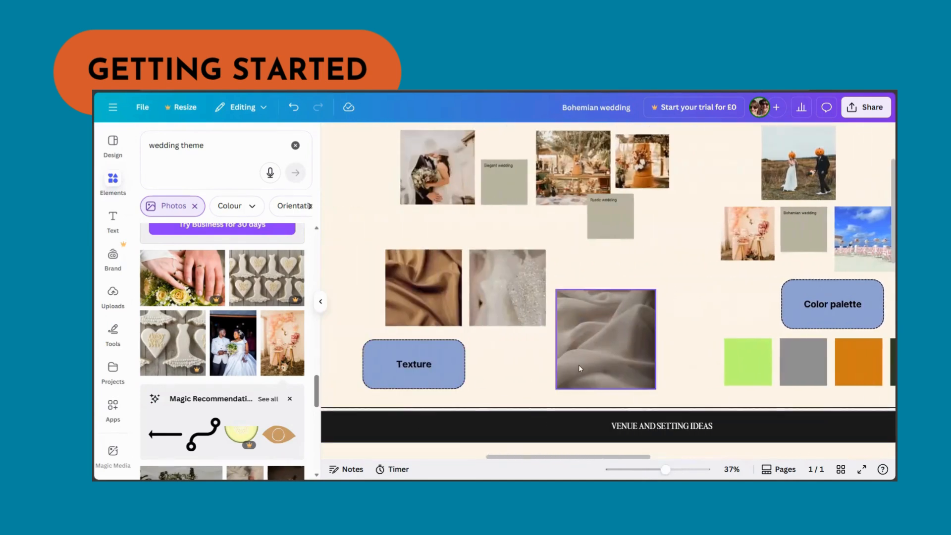
- Rename the board title from the wedding wording to "Launch event Vision Board"
{"action": "scroll", "coordinate": [603, 377], "scroll_direction": "up", "scroll_amount": 4}
{"action": "double_click", "coordinate": [688, 309]}
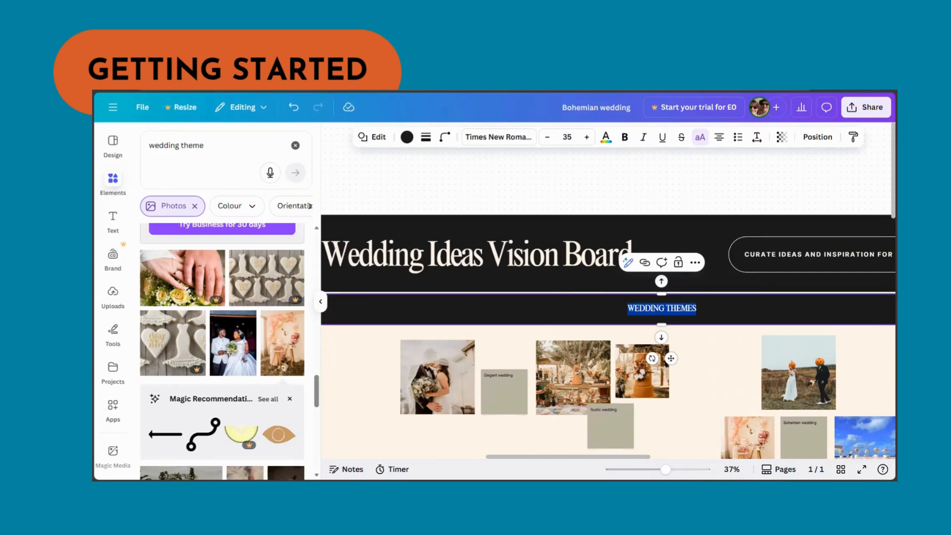
{"action": "left_click", "coordinate": [497, 259]}
{"action": "left_click", "coordinate": [496, 259]}
{"action": "left_click", "coordinate": [486, 259]}
{"action": "left_click_drag", "start_coordinate": [486, 259], "coordinate": [330, 262]}
{"action": "type", "text": "Launch eveb"}
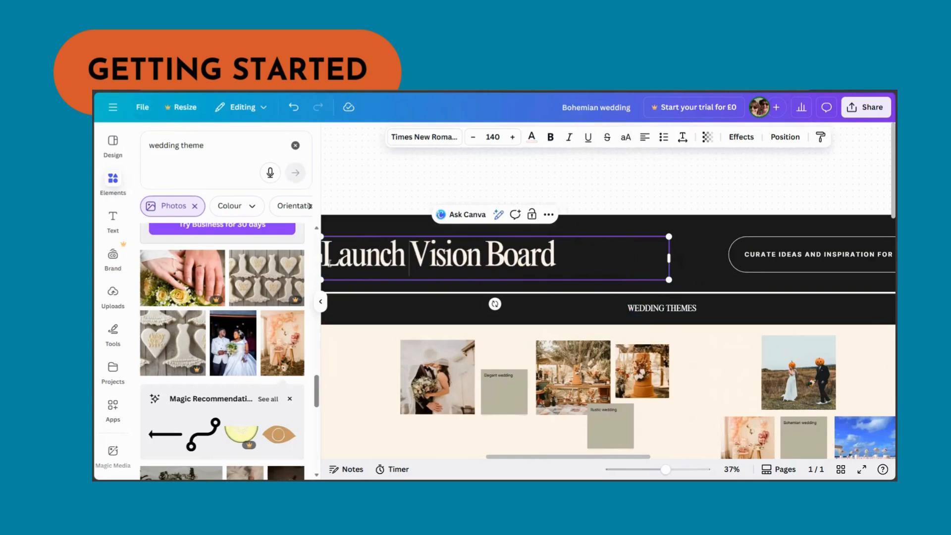
{"action": "key", "text": "BackSpace"}
{"action": "type", "text": "nt"}
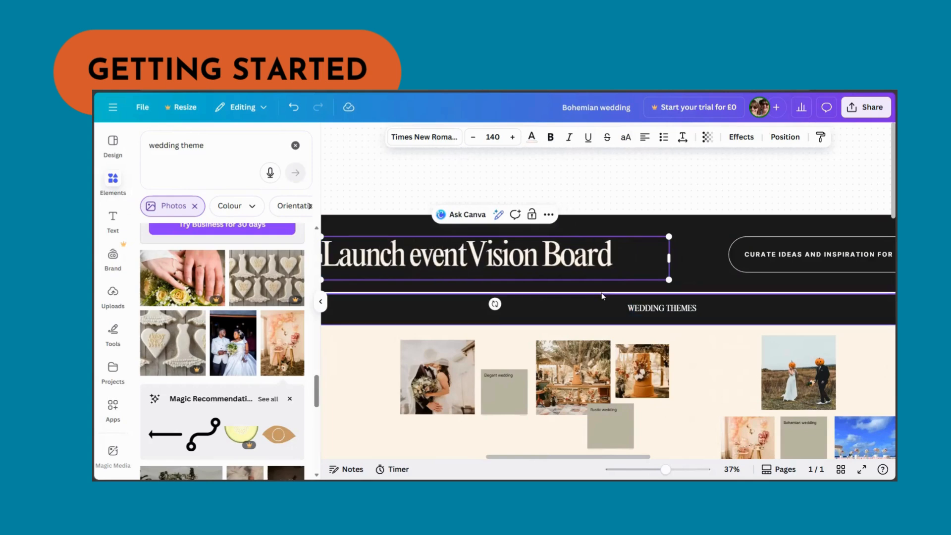
- Rename the wedding themes section heading to "EVENT IDEAS"
{"action": "left_click", "coordinate": [644, 309]}
{"action": "left_click", "coordinate": [651, 308]}
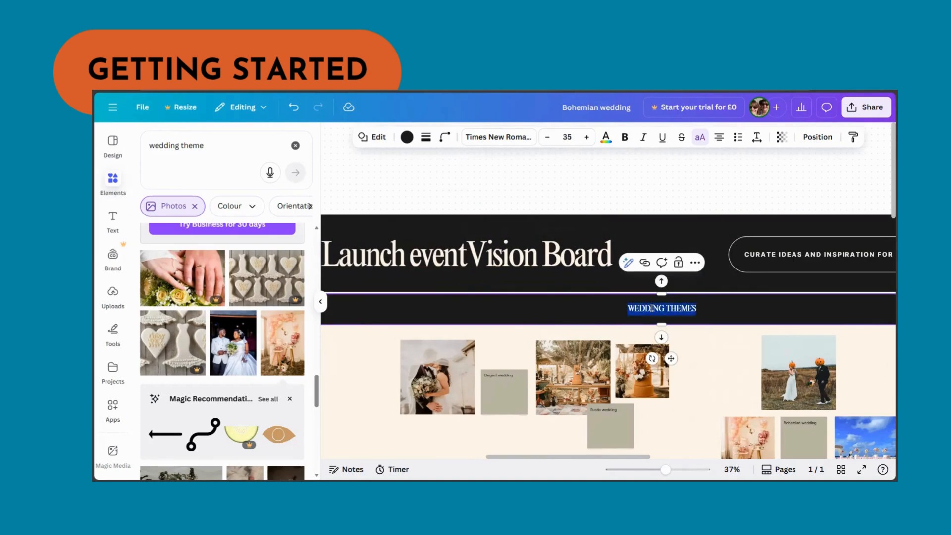
{"action": "type", "text": "EVENT"}
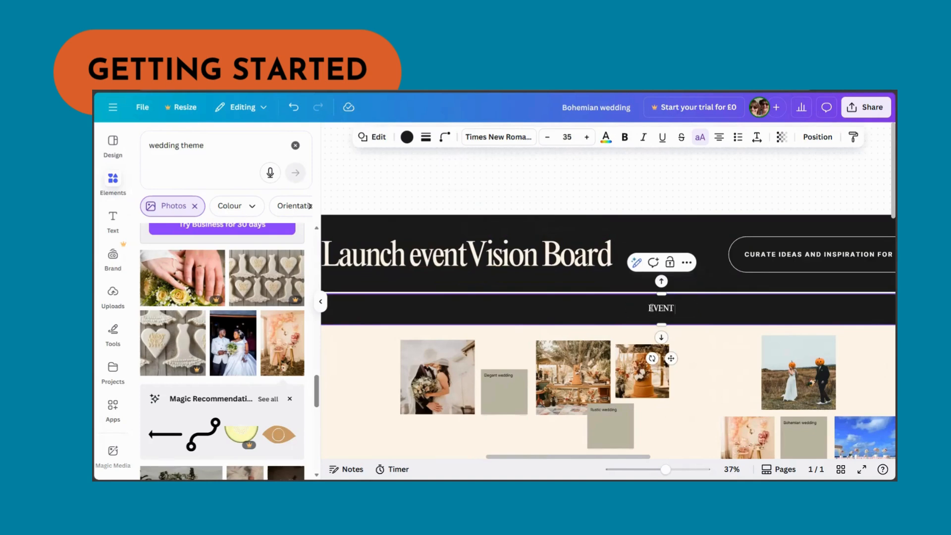
{"action": "type", "text": " IDEAS"}
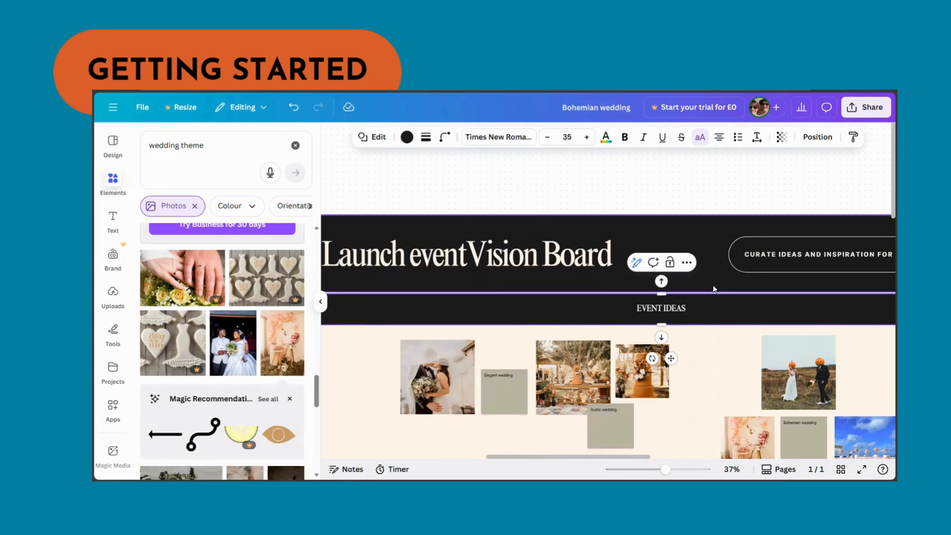
- Recolour the Florals label box dark brown and apply that colour to all matching label boxes
{"action": "scroll", "coordinate": [706, 240], "scroll_direction": "down", "scroll_amount": 10}
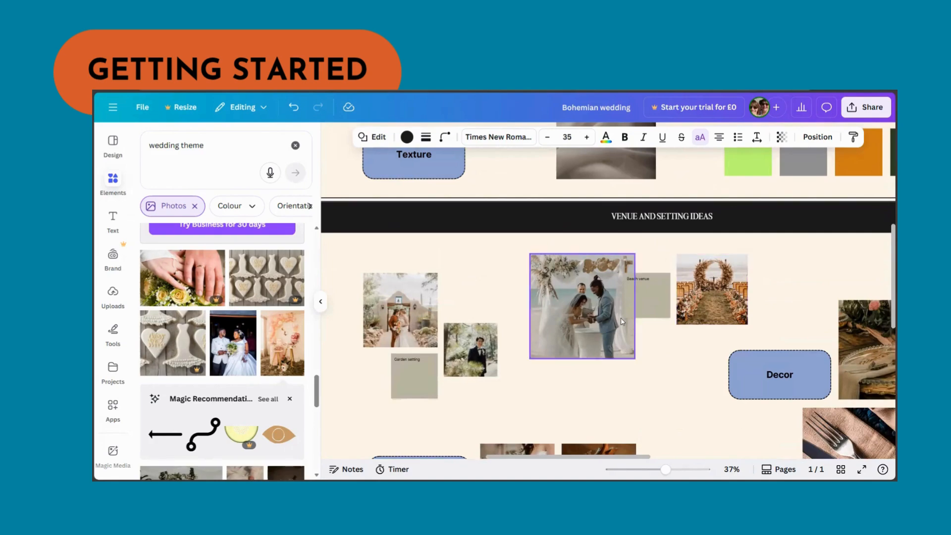
{"action": "scroll", "coordinate": [629, 303], "scroll_direction": "down", "scroll_amount": 10}
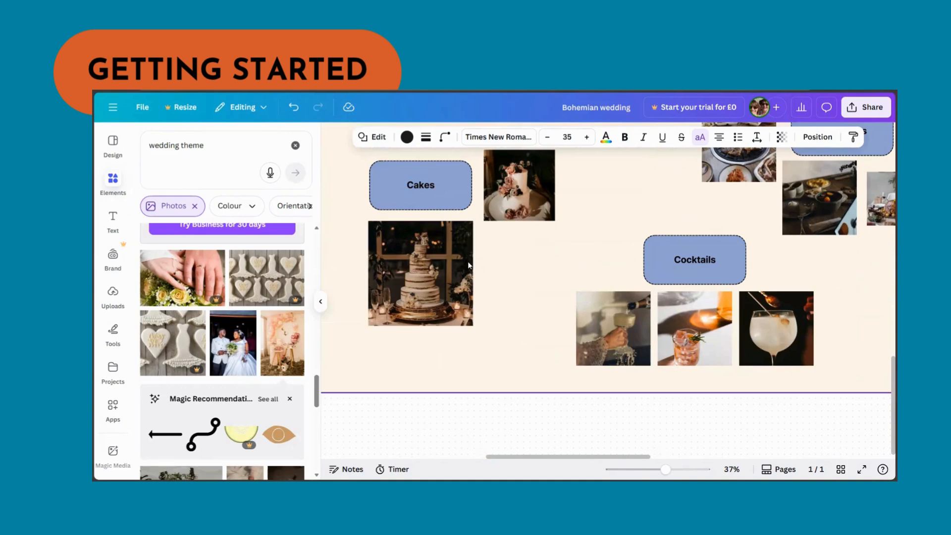
{"action": "scroll", "coordinate": [495, 287], "scroll_direction": "up", "scroll_amount": 5}
{"action": "left_click", "coordinate": [391, 218]}
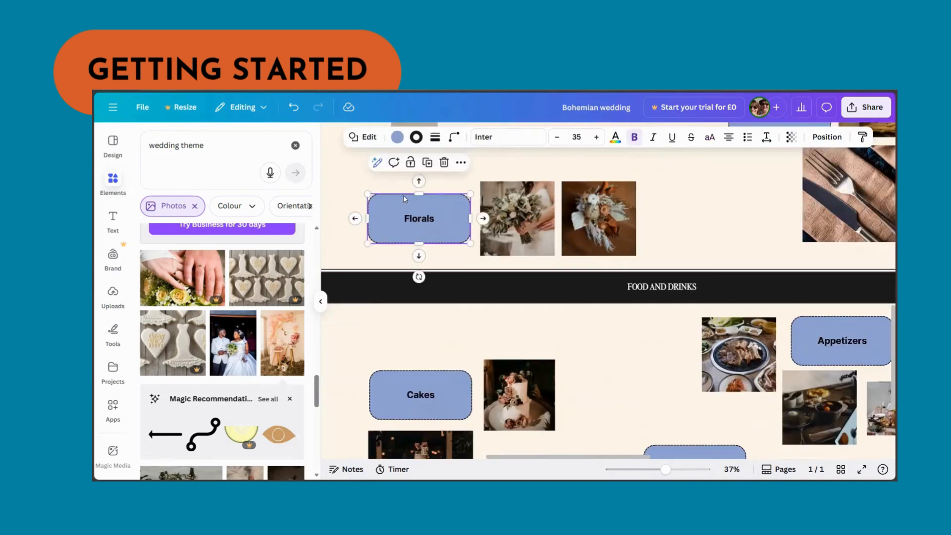
{"action": "left_click", "coordinate": [397, 136]}
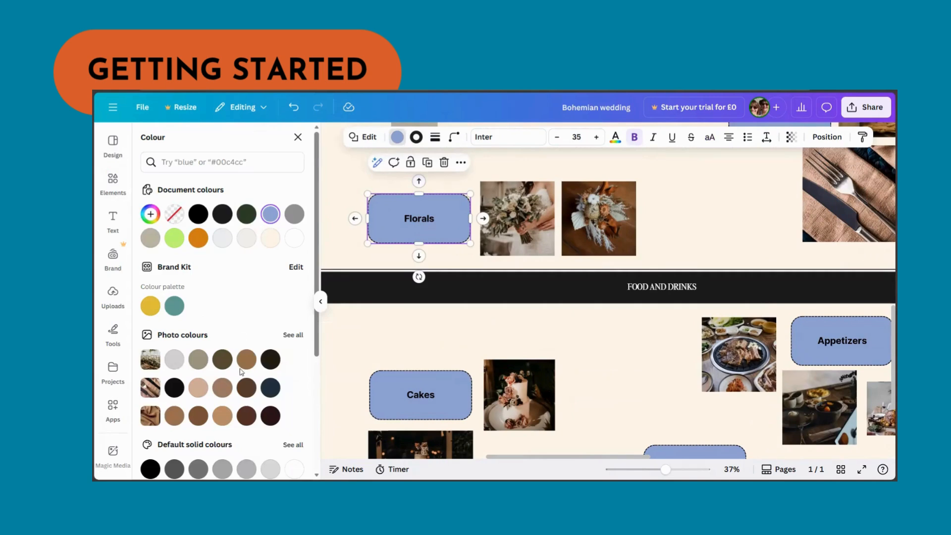
{"action": "left_click", "coordinate": [222, 359]}
{"action": "left_click", "coordinate": [231, 461]}
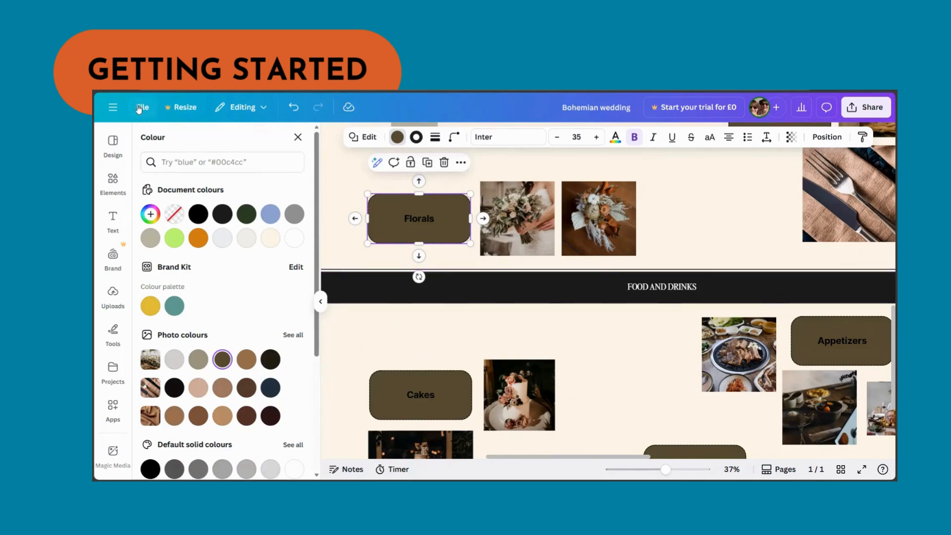
- Create a new Document (A4 Landscape) design
{"action": "left_click", "coordinate": [117, 108]}
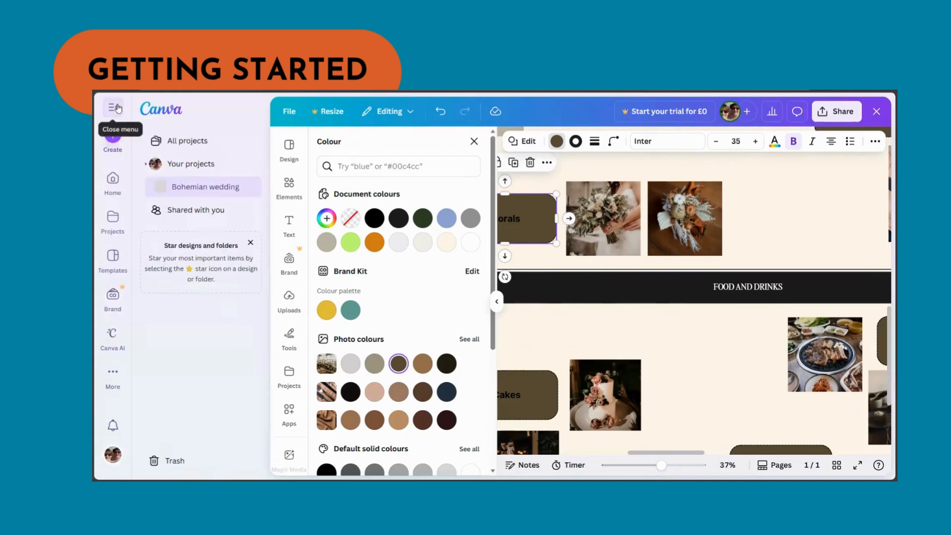
{"action": "left_click", "coordinate": [115, 141]}
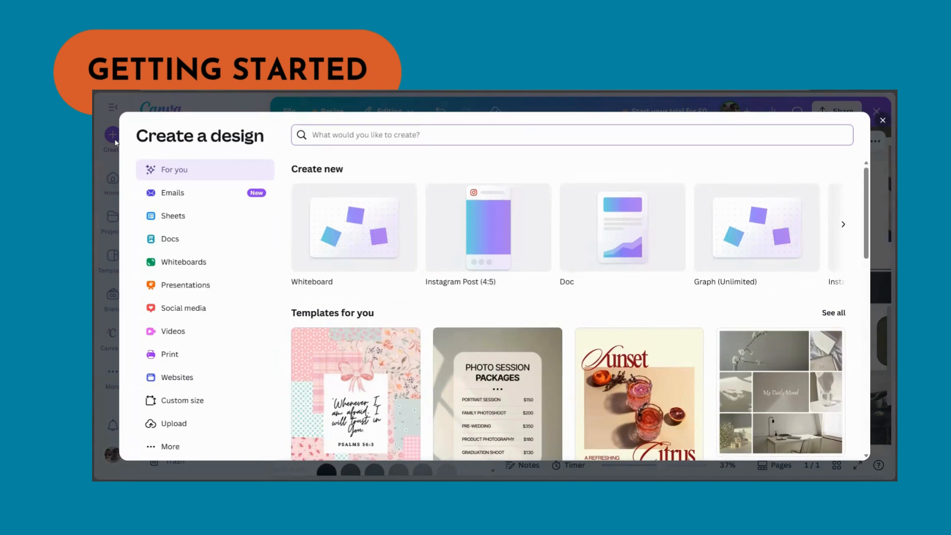
{"action": "type", "text": "a4"}
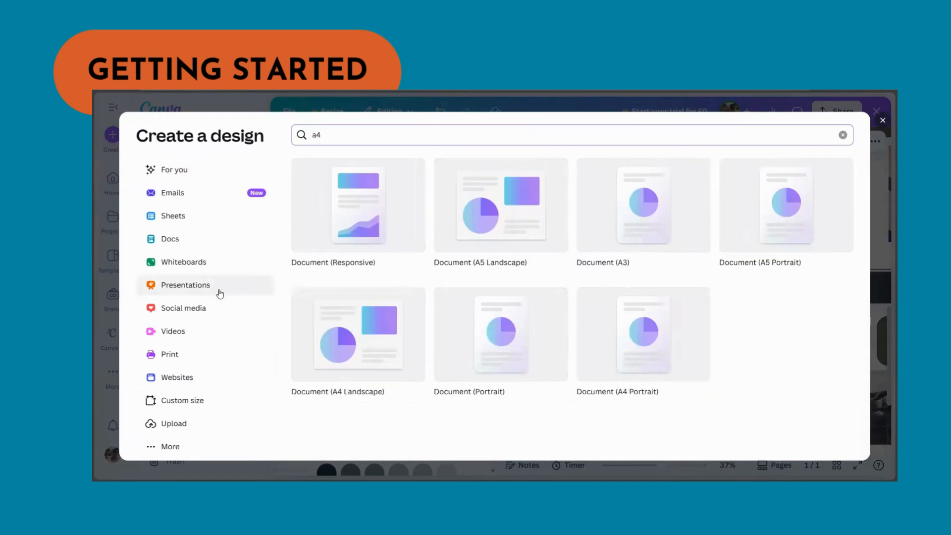
{"action": "left_click", "coordinate": [360, 367]}
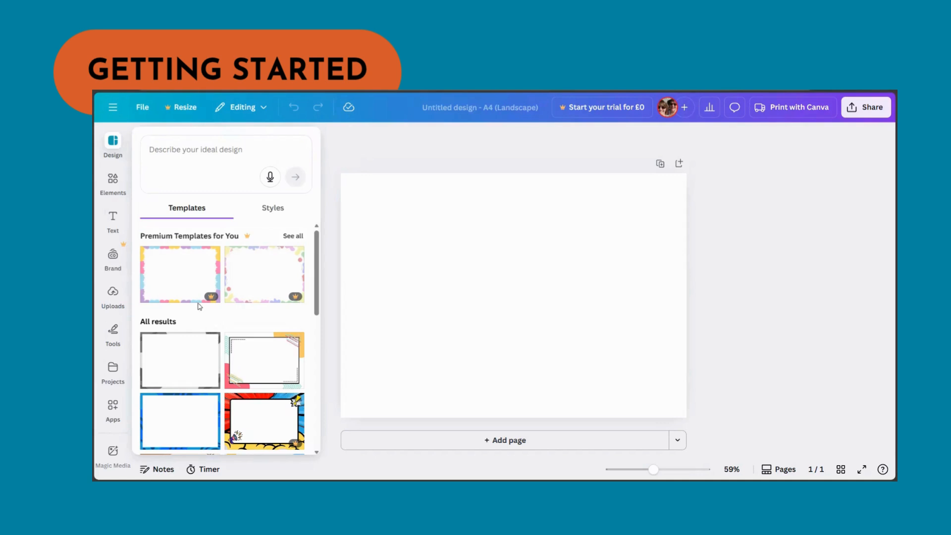
- Search elements for "square" and add a square shape to the page
{"action": "left_click", "coordinate": [113, 184]}
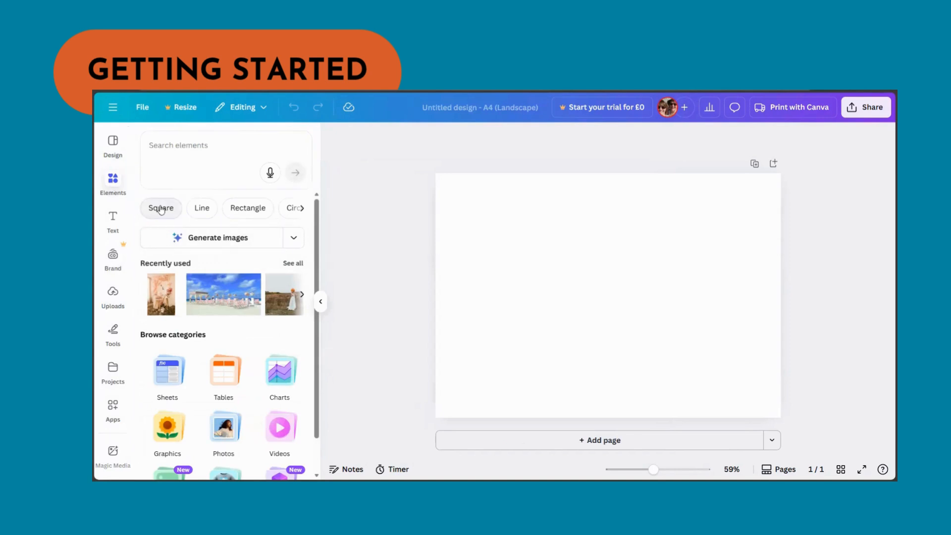
{"action": "left_click", "coordinate": [177, 153]}
{"action": "type", "text": "s"}
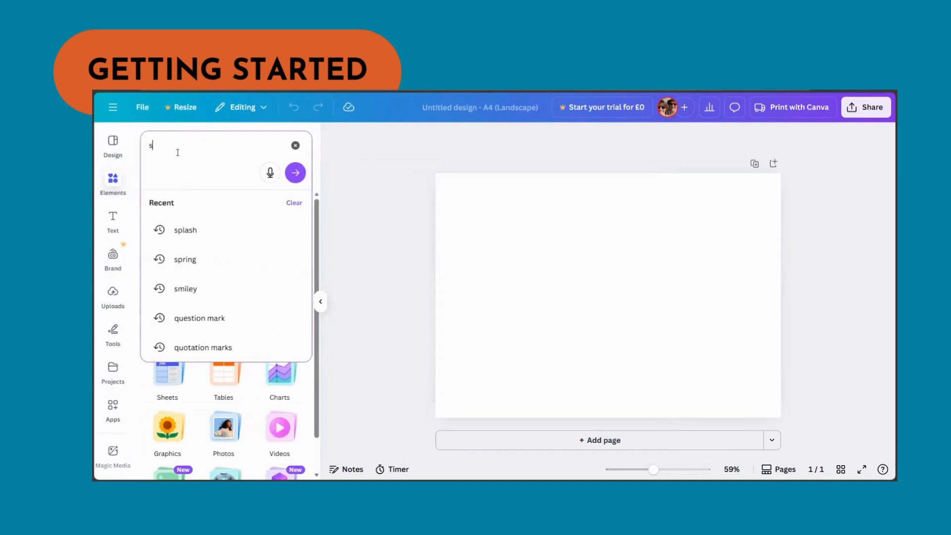
{"action": "key", "text": "Return"}
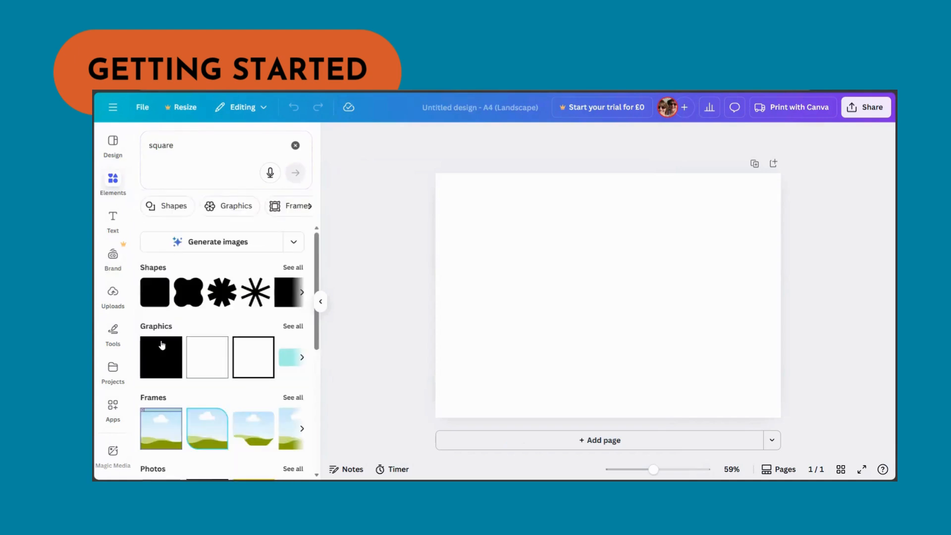
{"action": "left_click", "coordinate": [296, 268]}
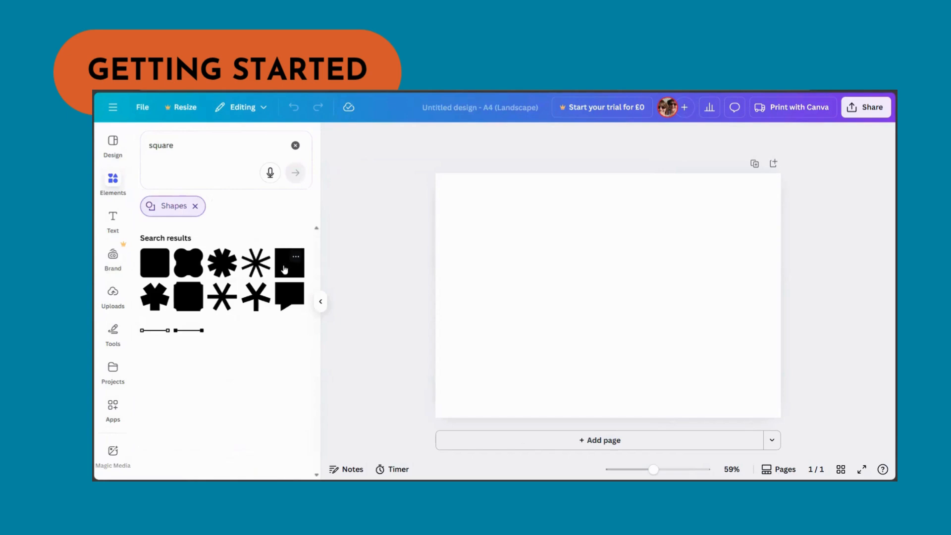
{"action": "left_click", "coordinate": [282, 266]}
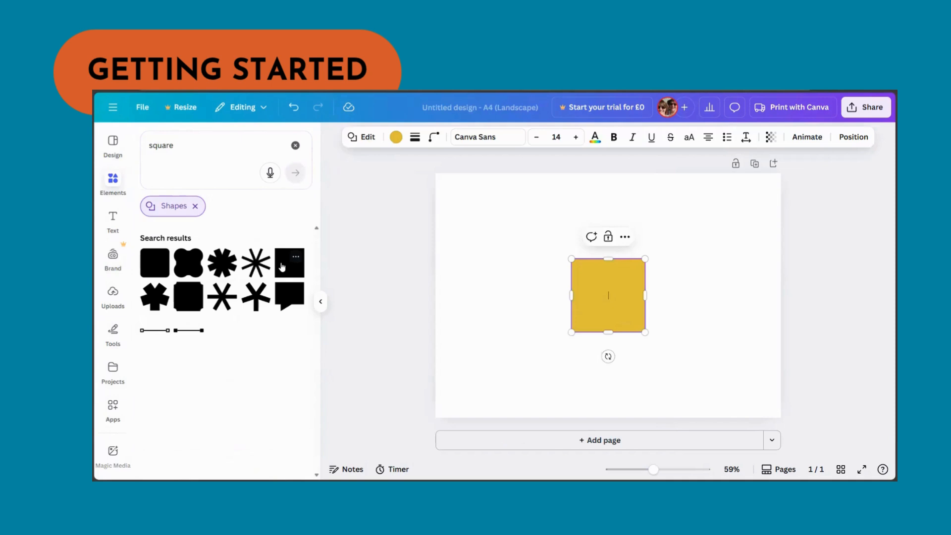
- Shrink the square and duplicate it into a column of four squares near the page's left edge
{"action": "left_click_drag", "start_coordinate": [643, 258], "coordinate": [470, 279]}
{"action": "left_click", "coordinate": [616, 278]}
{"action": "left_click", "coordinate": [613, 293]}
{"action": "left_click", "coordinate": [473, 198]}
{"action": "left_click", "coordinate": [469, 241]}
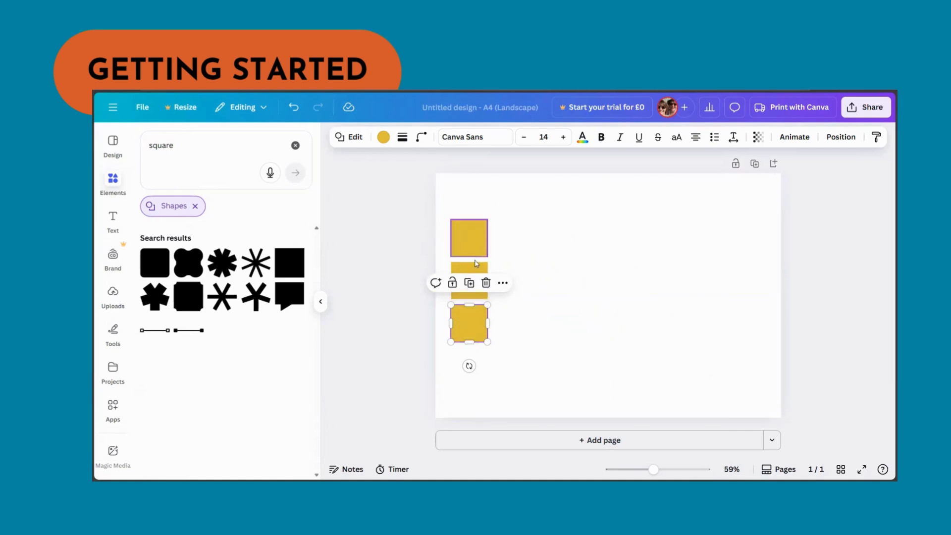
{"action": "left_click", "coordinate": [469, 282]}
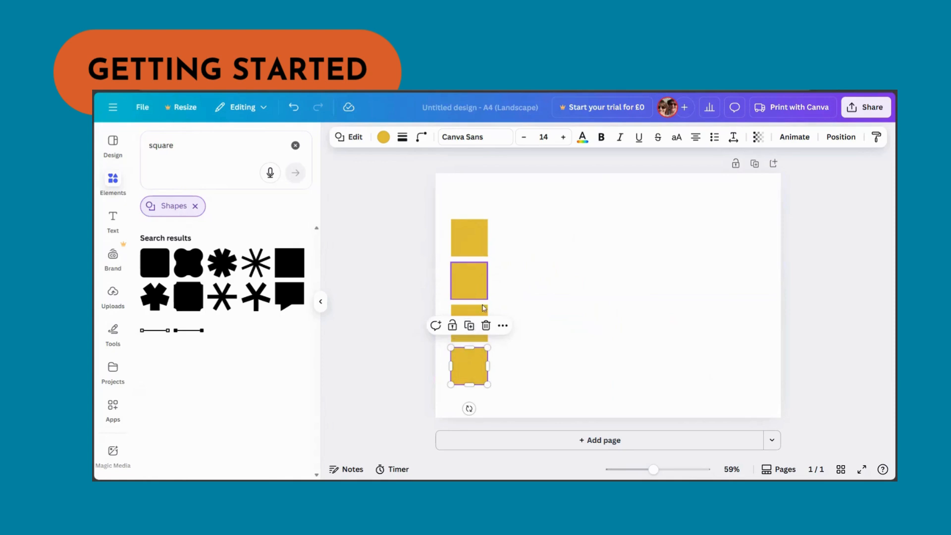
{"action": "left_click", "coordinate": [594, 330]}
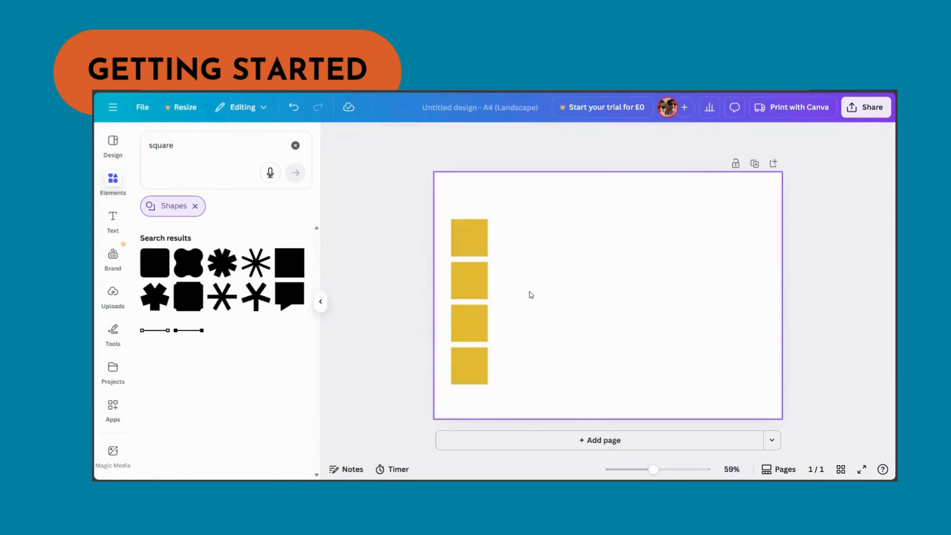
- Give the second square a custom green colour, #6B9C55
{"action": "left_click", "coordinate": [476, 283]}
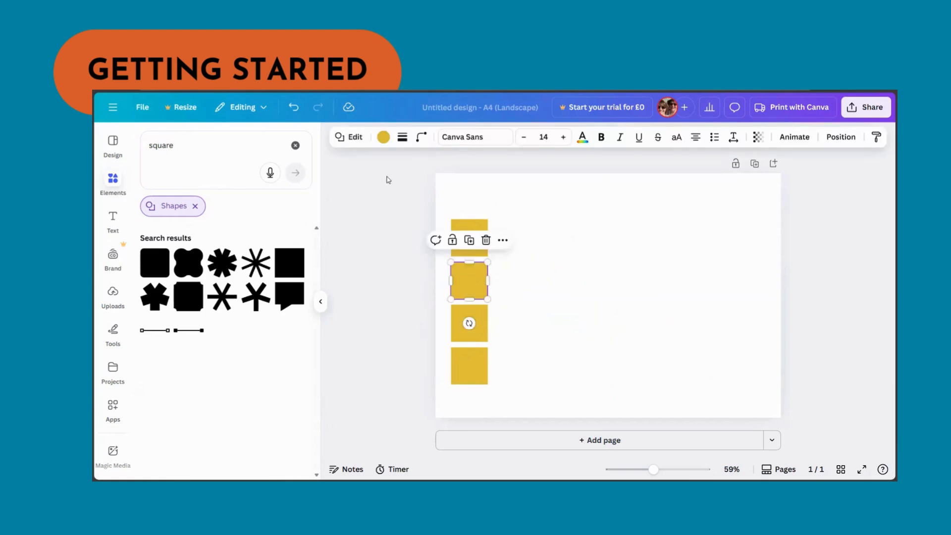
{"action": "left_click", "coordinate": [389, 141]}
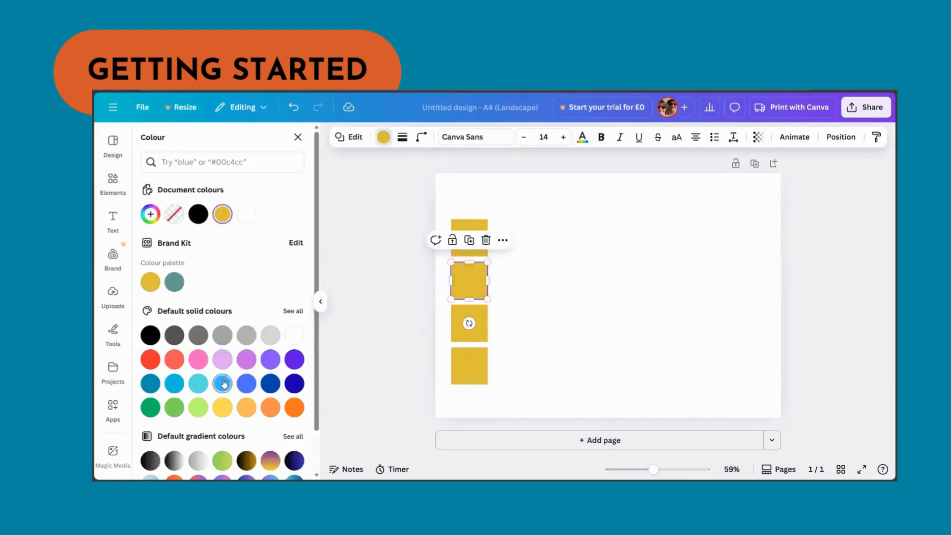
{"action": "left_click", "coordinate": [151, 213]}
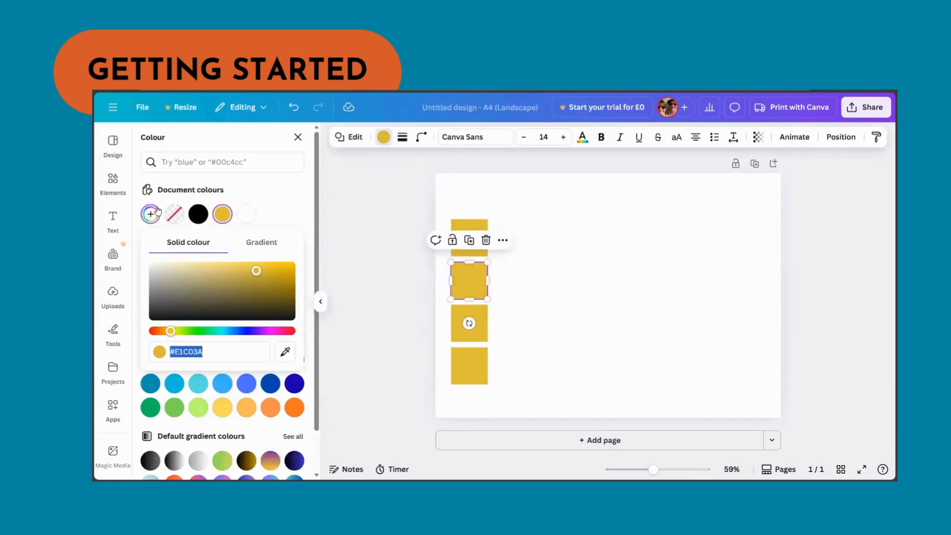
{"action": "left_click", "coordinate": [192, 331]}
{"action": "left_click", "coordinate": [217, 286]}
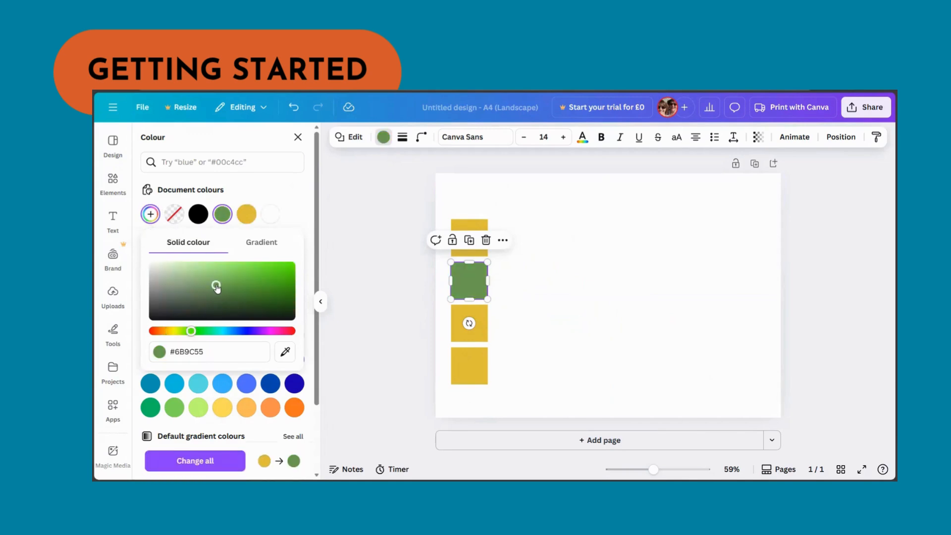
- Give the third square a custom dark charcoal colour
{"action": "left_click", "coordinate": [481, 336]}
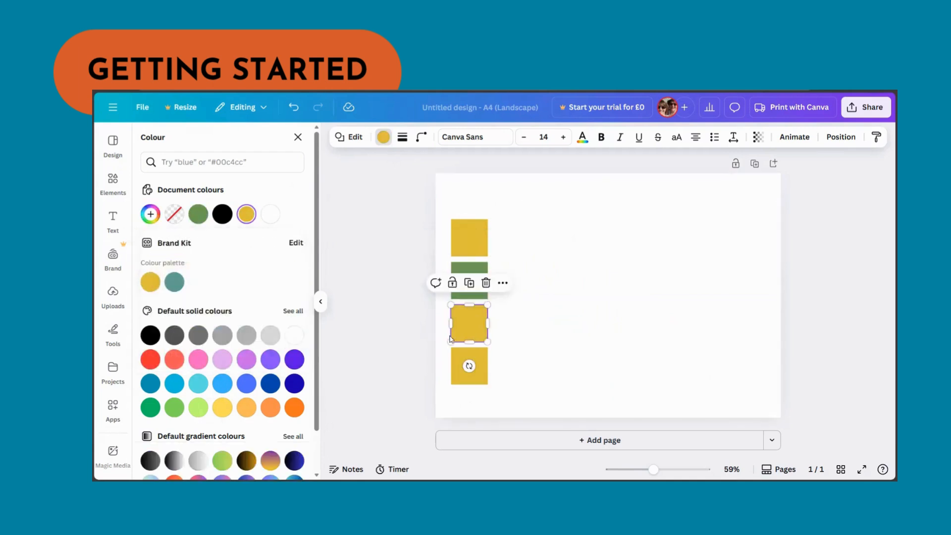
{"action": "left_click", "coordinate": [151, 213]}
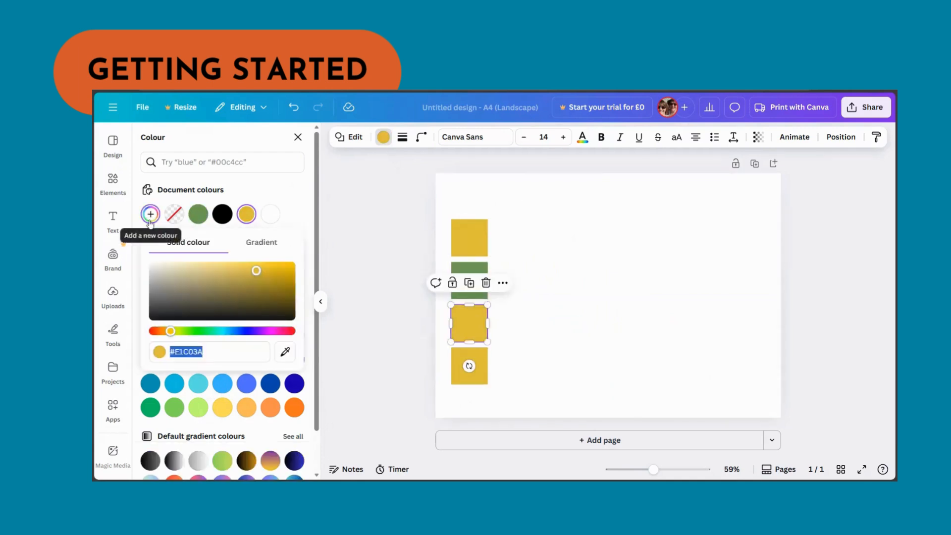
{"action": "left_click", "coordinate": [250, 332]}
{"action": "left_click_drag", "start_coordinate": [219, 295], "coordinate": [189, 304]}
- Give the fourth square a custom dark olive-brown colour
{"action": "left_click", "coordinate": [456, 372]}
{"action": "left_click", "coordinate": [150, 214]}
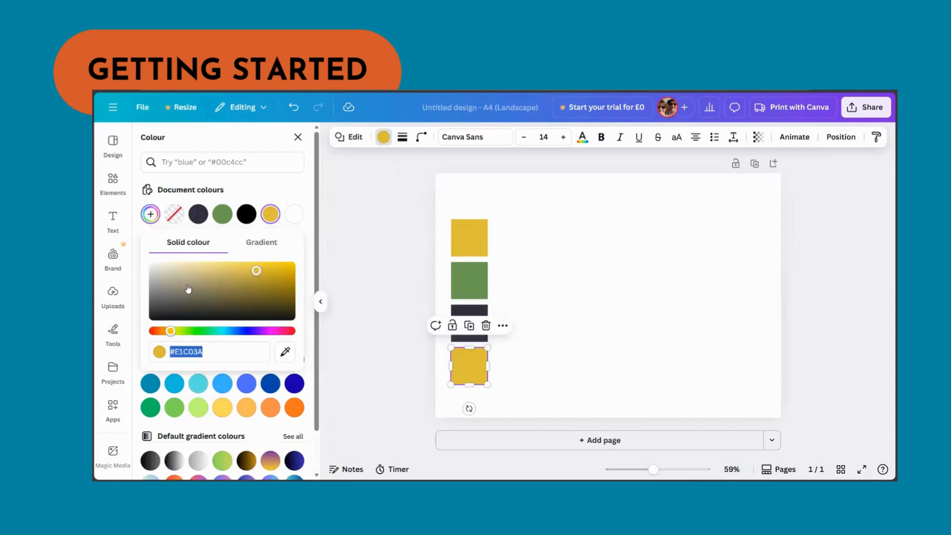
{"action": "left_click", "coordinate": [281, 301]}
{"action": "left_click", "coordinate": [555, 300]}
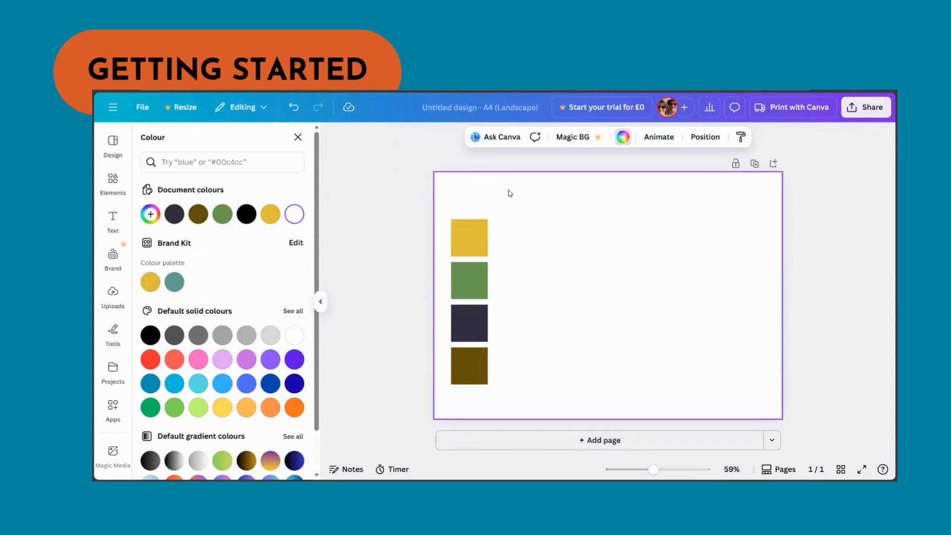
- Search elements for "launch"
{"action": "left_click", "coordinate": [112, 187]}
{"action": "left_click", "coordinate": [199, 147]}
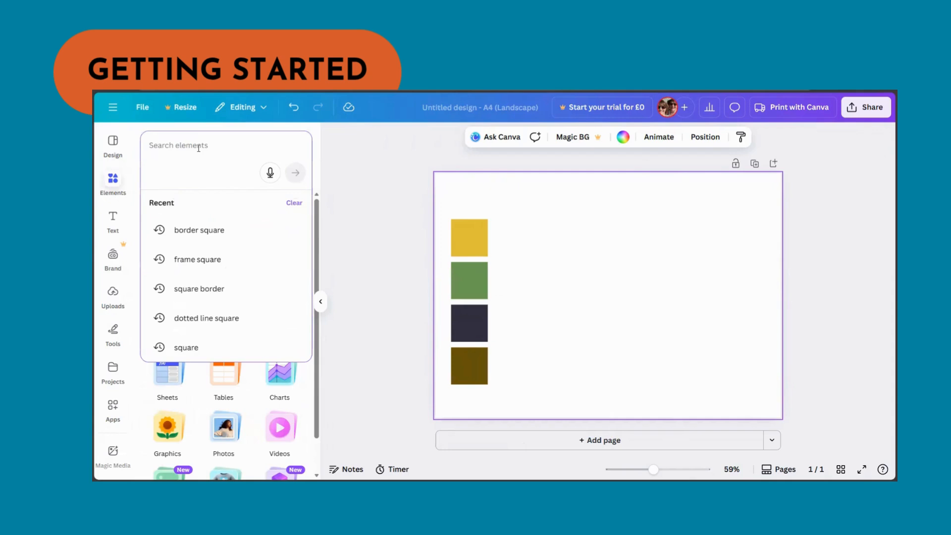
{"action": "type", "text": "lau"}
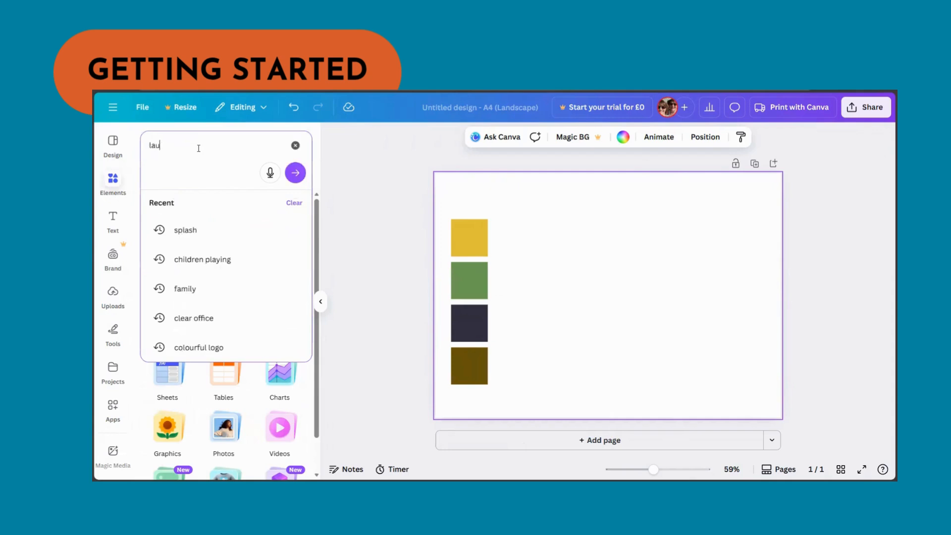
{"action": "type", "text": "nch"}
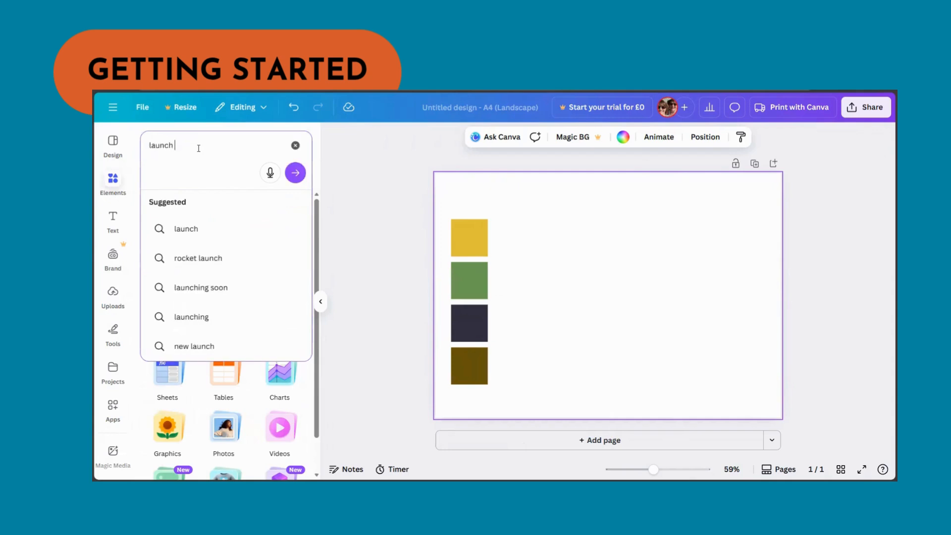
{"action": "key", "text": "Return"}
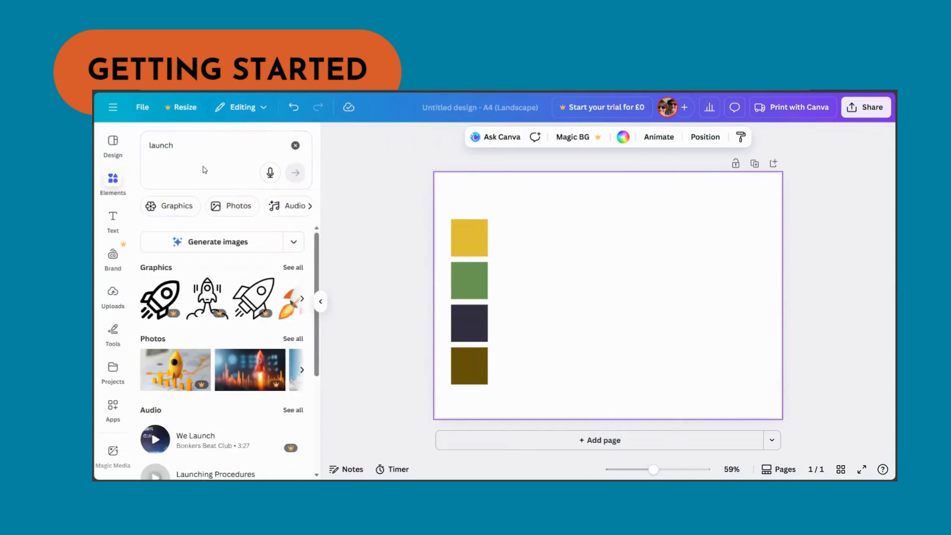
- Add the night-sky rocket launch photo from the results and set it as the page background
{"action": "left_click", "coordinate": [236, 209]}
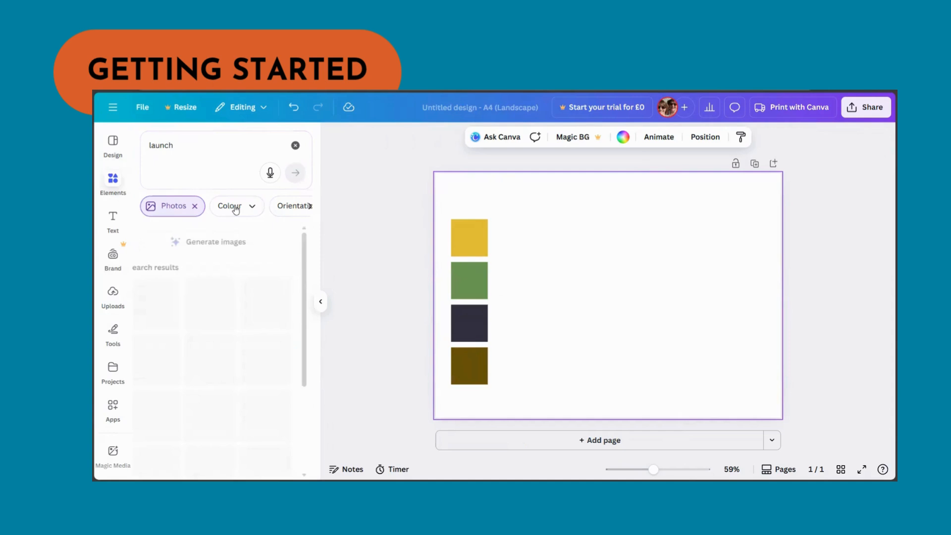
{"action": "scroll", "coordinate": [267, 297], "scroll_direction": "down", "scroll_amount": 5}
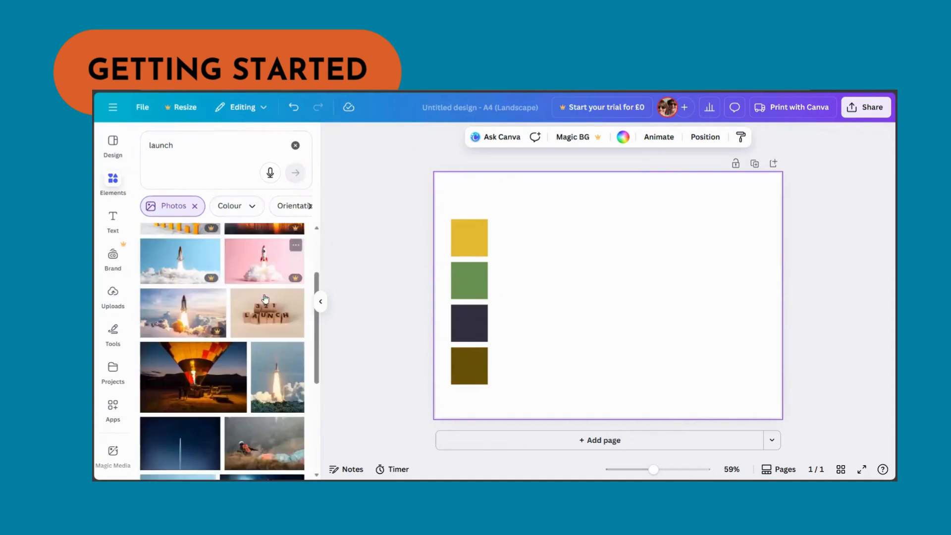
{"action": "scroll", "coordinate": [260, 292], "scroll_direction": "down", "scroll_amount": 1}
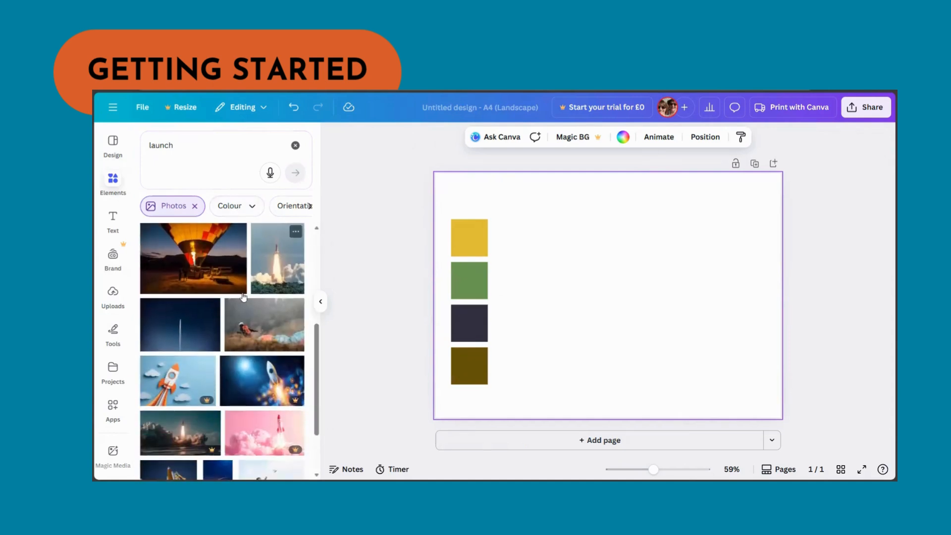
{"action": "left_click", "coordinate": [196, 322]}
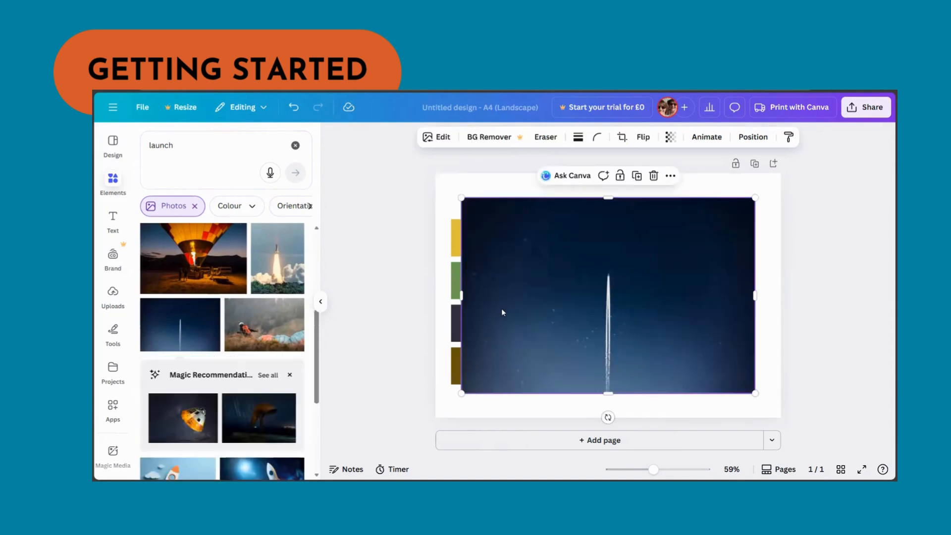
{"action": "right_click", "coordinate": [535, 316]}
{"action": "left_click", "coordinate": [582, 429]}
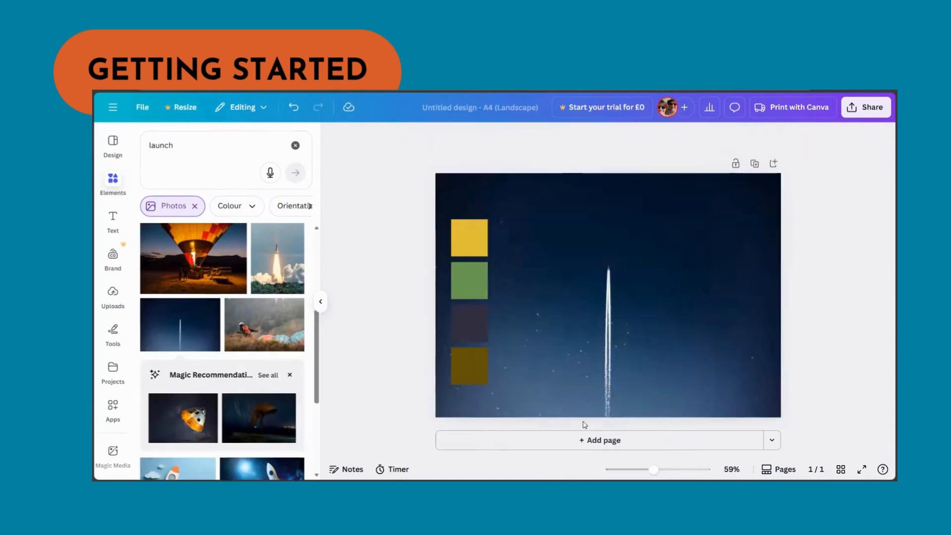
- Set the background photo's transparency to 34
{"action": "left_click", "coordinate": [563, 345]}
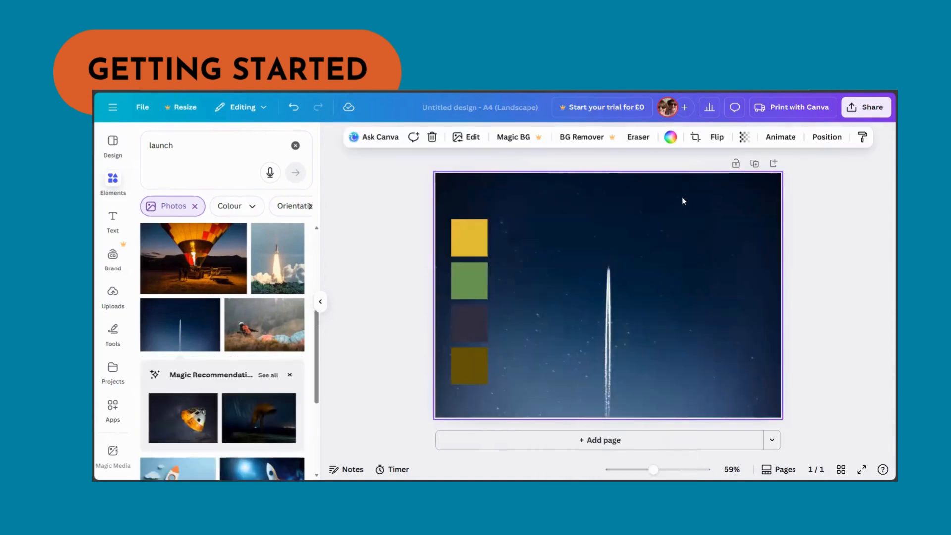
{"action": "left_click", "coordinate": [744, 139]}
{"action": "left_click_drag", "start_coordinate": [768, 180], "coordinate": [715, 183]}
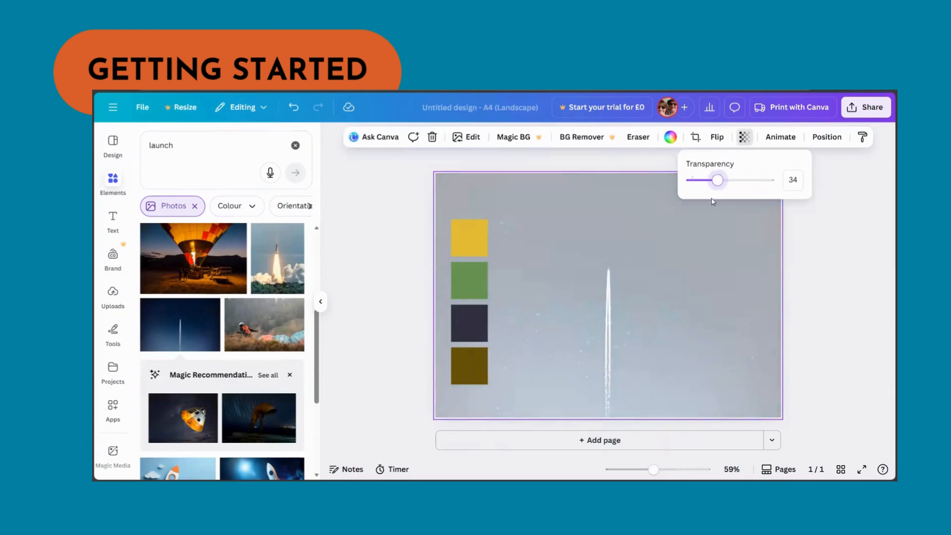
{"action": "left_click", "coordinate": [821, 276]}
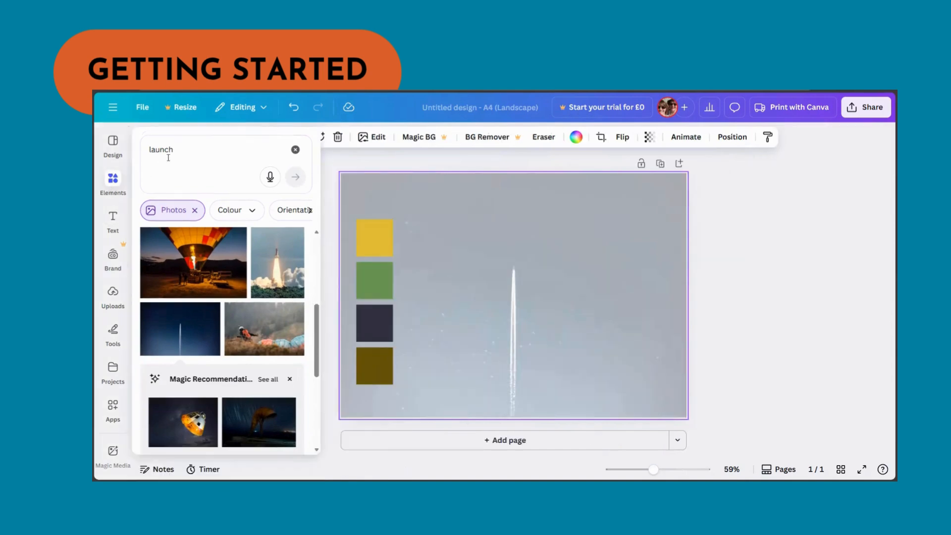
- Search elements for "frame" and open all frame results
{"action": "left_click", "coordinate": [183, 149]}
{"action": "double_click", "coordinate": [184, 149]}
{"action": "key", "text": "BackSpace"}
{"action": "type", "text": "frame"}
{"action": "key", "text": "Return"}
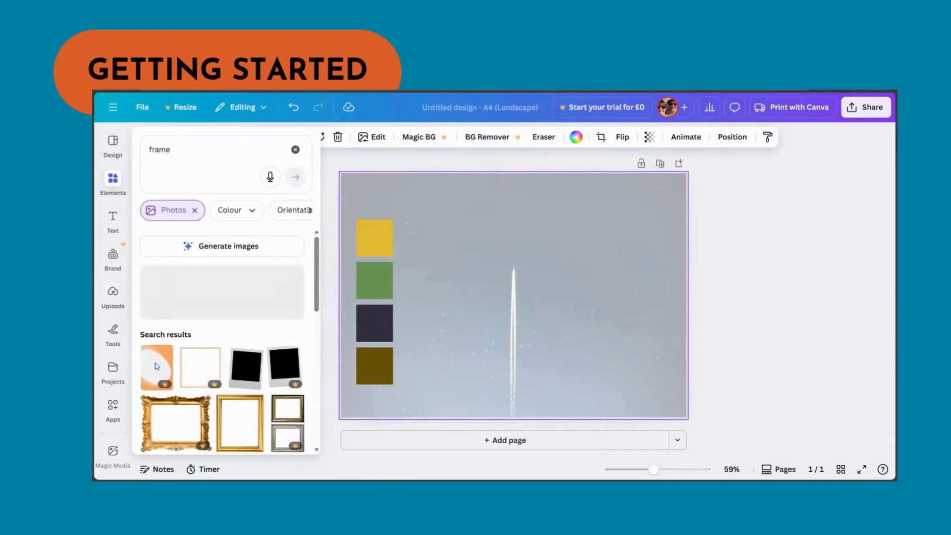
{"action": "scroll", "coordinate": [189, 381], "scroll_direction": "down", "scroll_amount": 3}
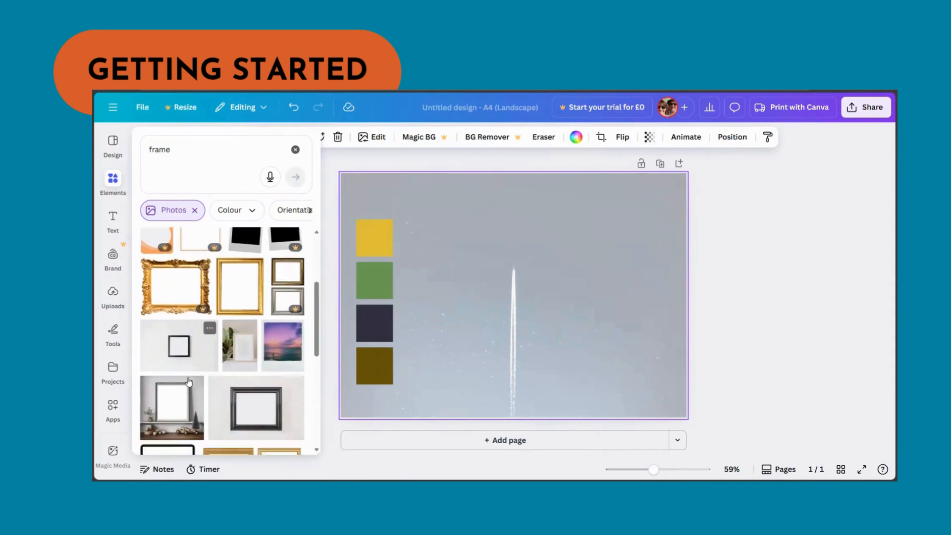
{"action": "scroll", "coordinate": [189, 382], "scroll_direction": "up", "scroll_amount": 5}
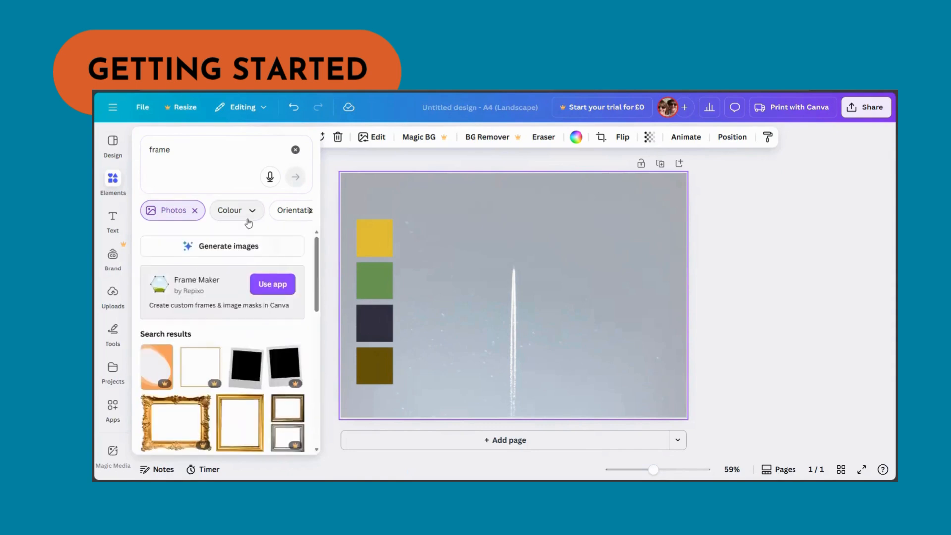
{"action": "left_click", "coordinate": [310, 210]}
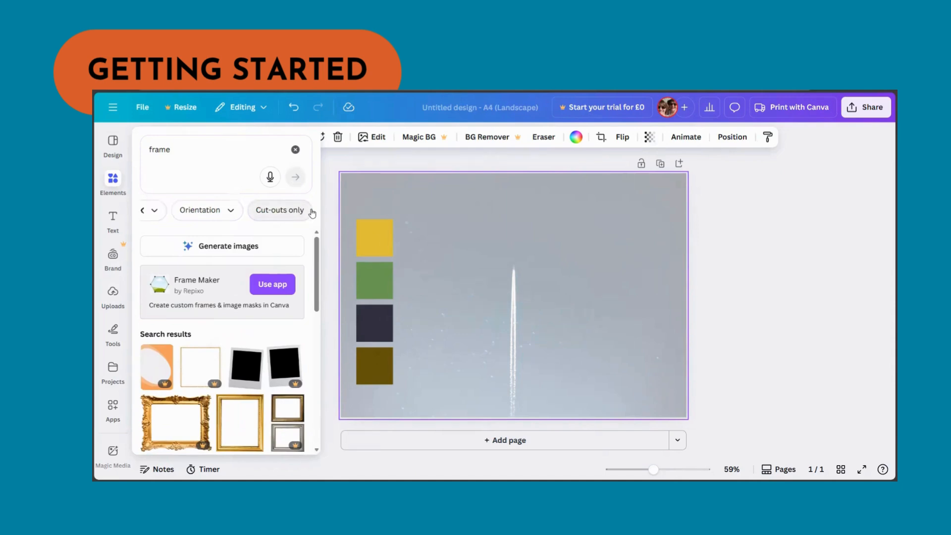
{"action": "left_click", "coordinate": [143, 210]}
{"action": "left_click", "coordinate": [192, 213]}
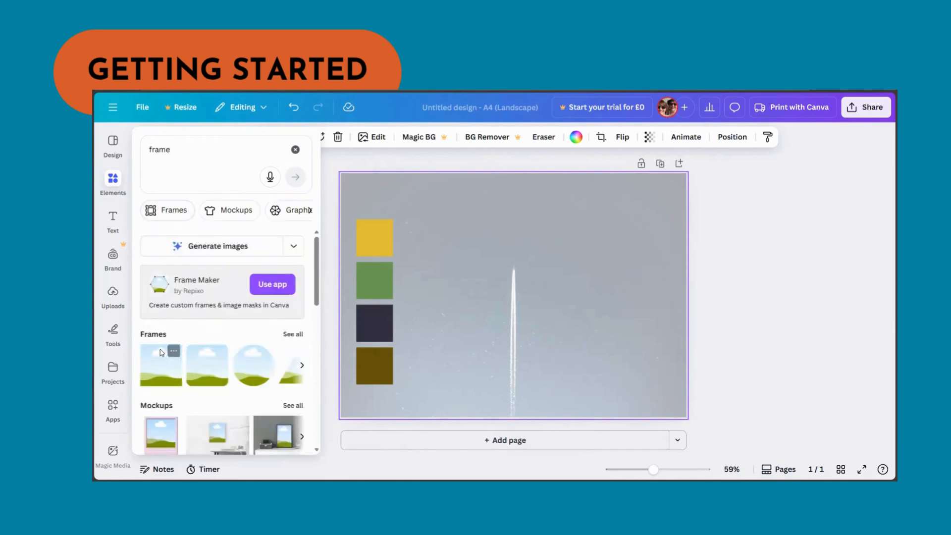
{"action": "left_click", "coordinate": [293, 334]}
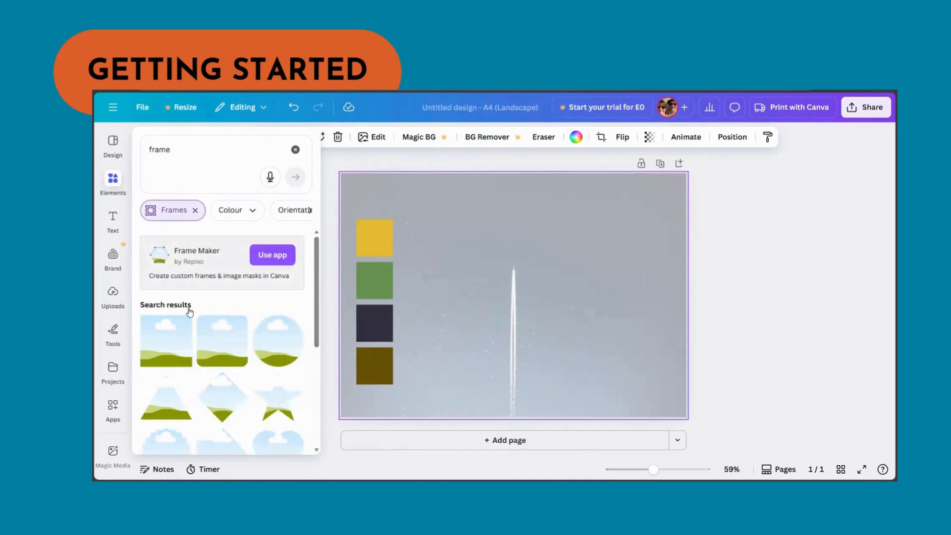
- Add a film-strip frame, shrink it and place it tilted near the top-left corner of the page
{"action": "scroll", "coordinate": [191, 309], "scroll_direction": "down", "scroll_amount": 1}
{"action": "scroll", "coordinate": [255, 314], "scroll_direction": "down", "scroll_amount": 4}
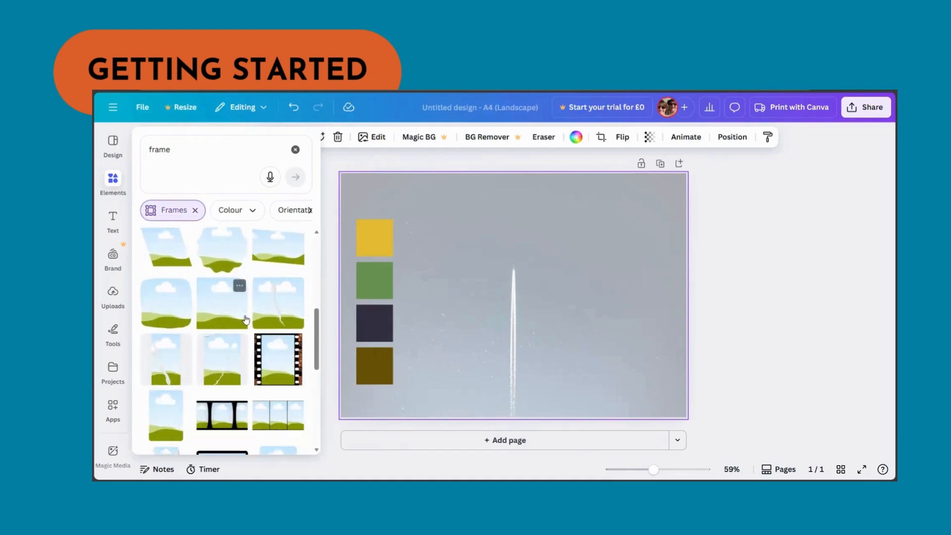
{"action": "scroll", "coordinate": [245, 320], "scroll_direction": "down", "scroll_amount": 2}
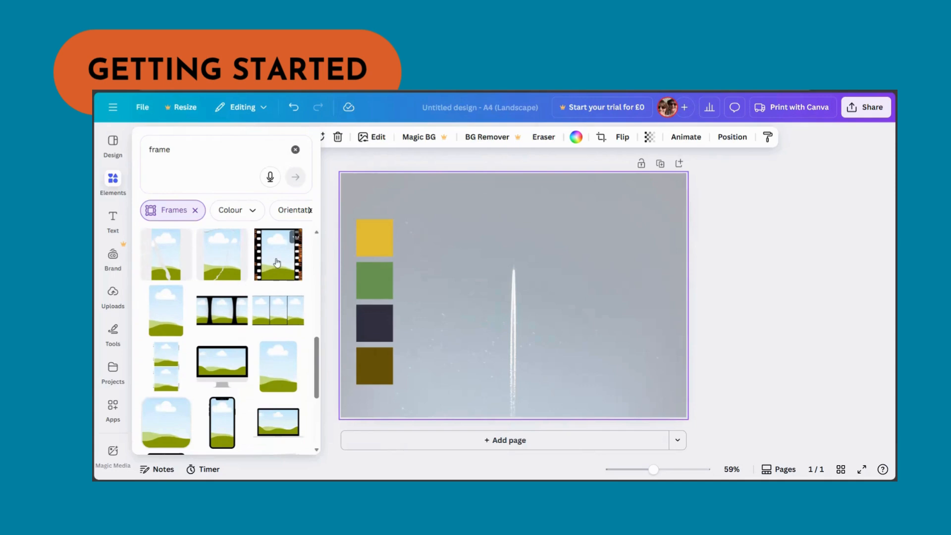
{"action": "left_click", "coordinate": [294, 238]}
{"action": "left_click_drag", "start_coordinate": [570, 358], "coordinate": [504, 287]}
{"action": "left_click_drag", "start_coordinate": [478, 257], "coordinate": [432, 215]}
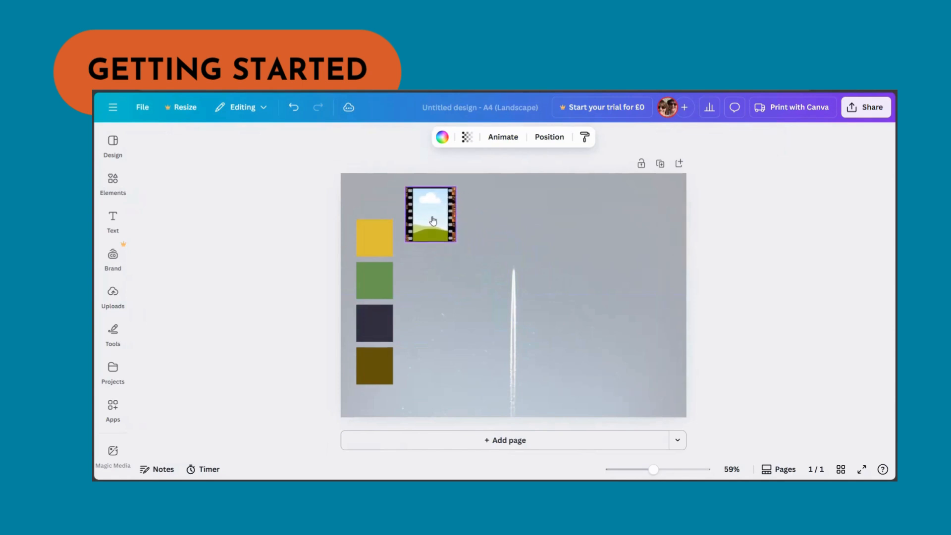
{"action": "left_click_drag", "start_coordinate": [430, 266], "coordinate": [446, 267]}
{"action": "left_click", "coordinate": [113, 180]}
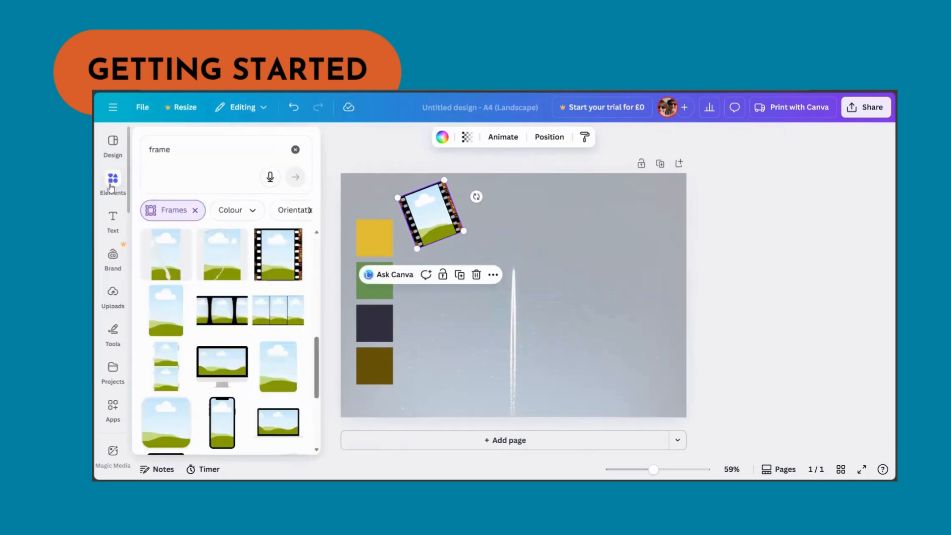
{"action": "left_click", "coordinate": [177, 143]}
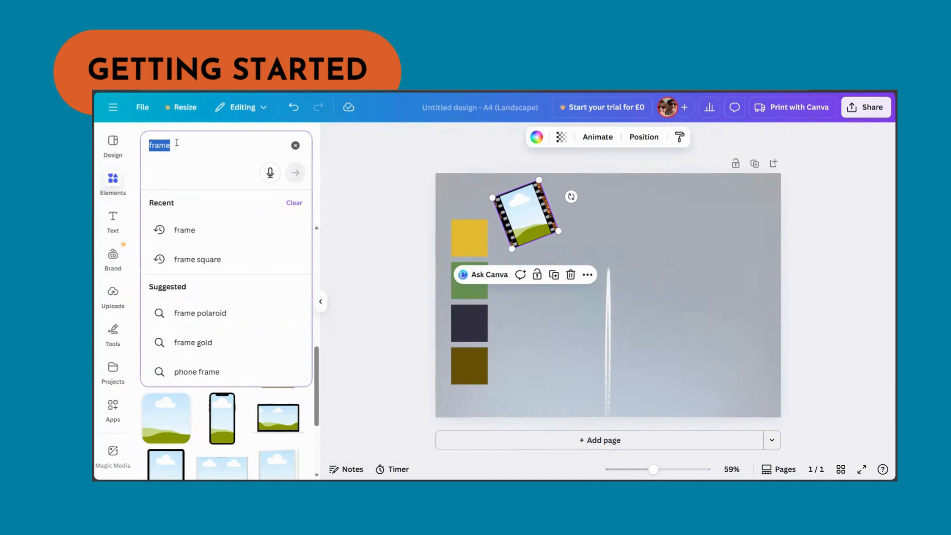
{"action": "type", "text": "cham"}
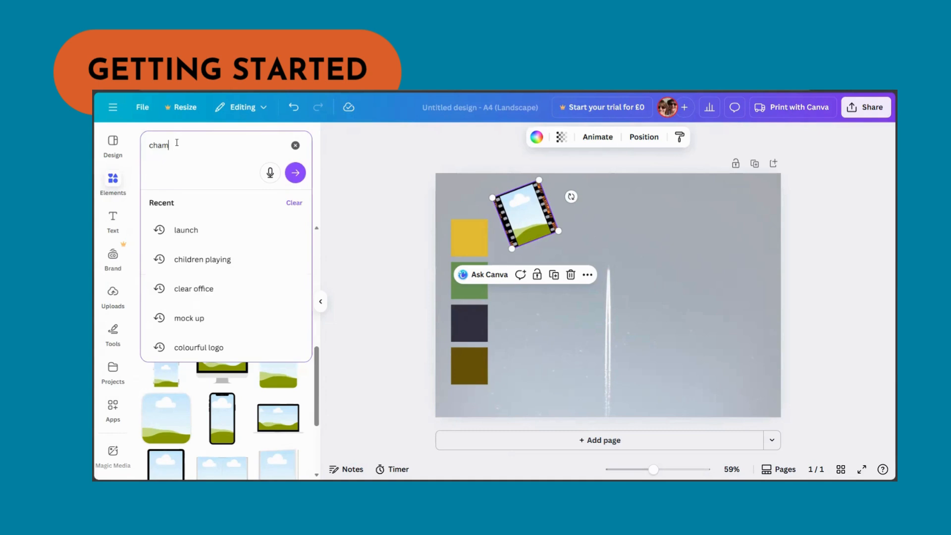
{"action": "type", "text": "pagne"}
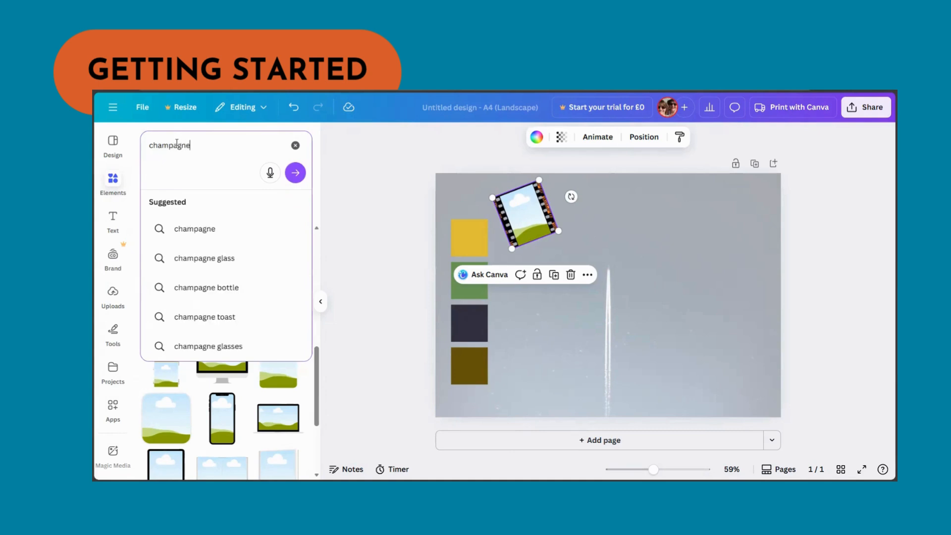
{"action": "key", "text": "Return"}
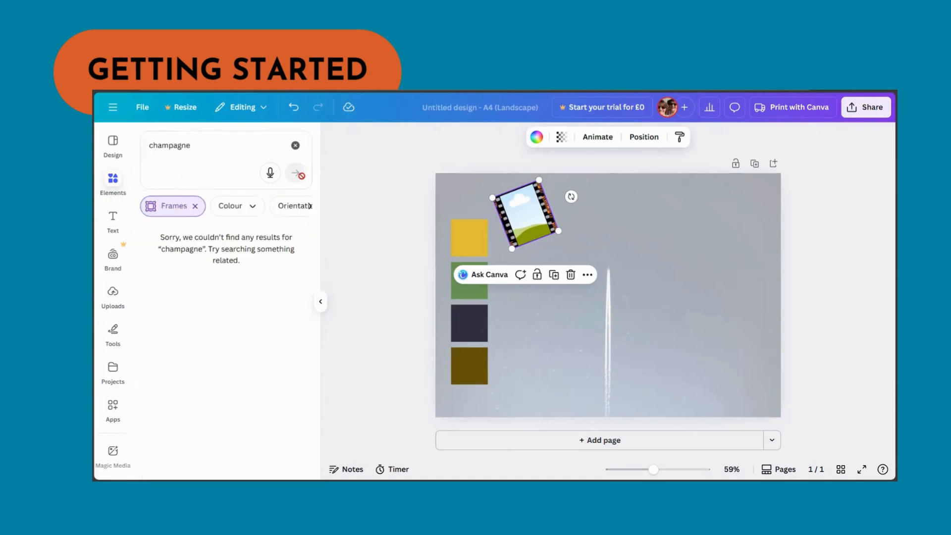
{"action": "left_click", "coordinate": [295, 145]}
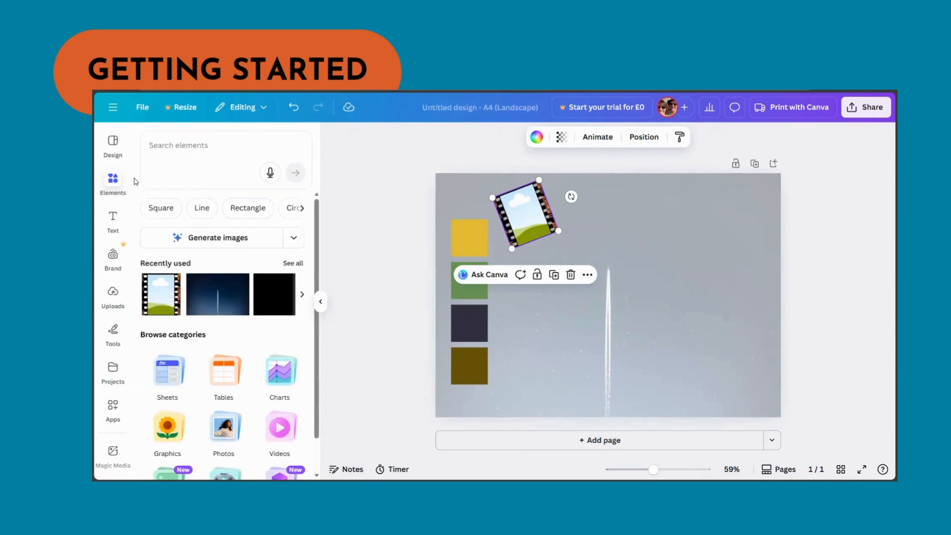
- Search elements for "champagne" photos
{"action": "left_click", "coordinate": [175, 147]}
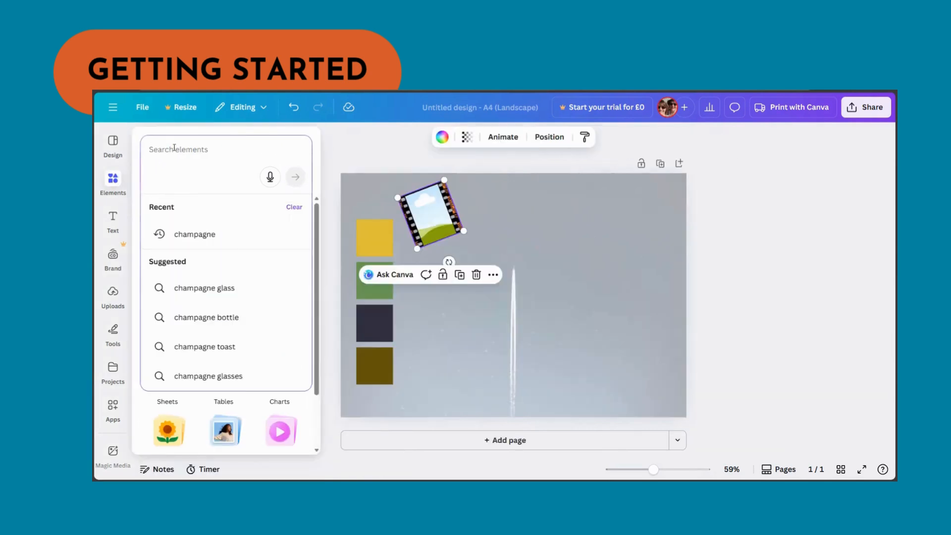
{"action": "type", "text": "champah"}
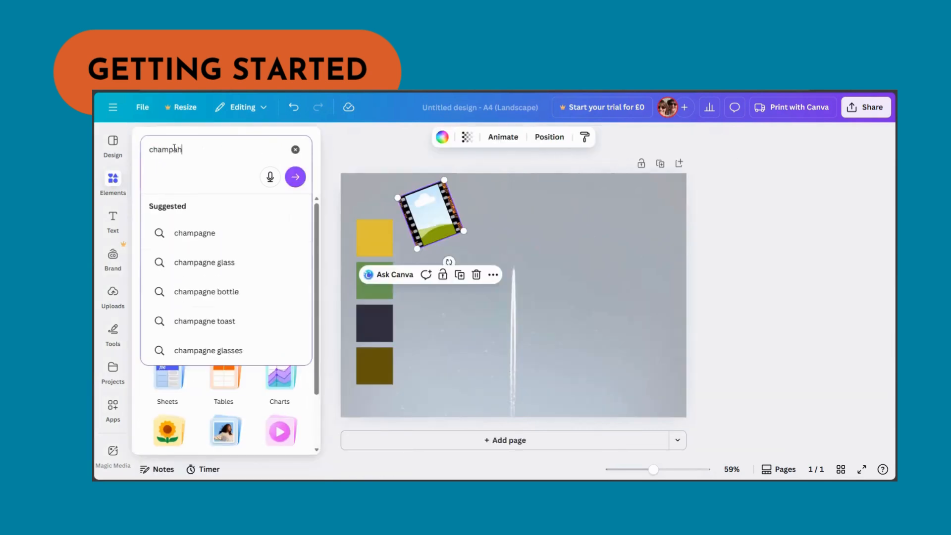
{"action": "key", "text": "BackSpace"}
{"action": "type", "text": "gne"}
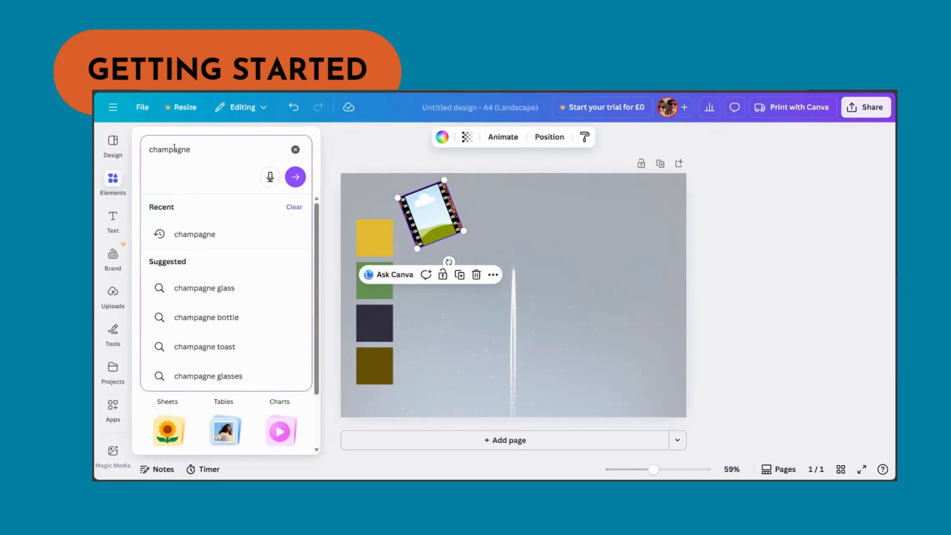
{"action": "key", "text": "Return"}
{"action": "left_click", "coordinate": [238, 210]}
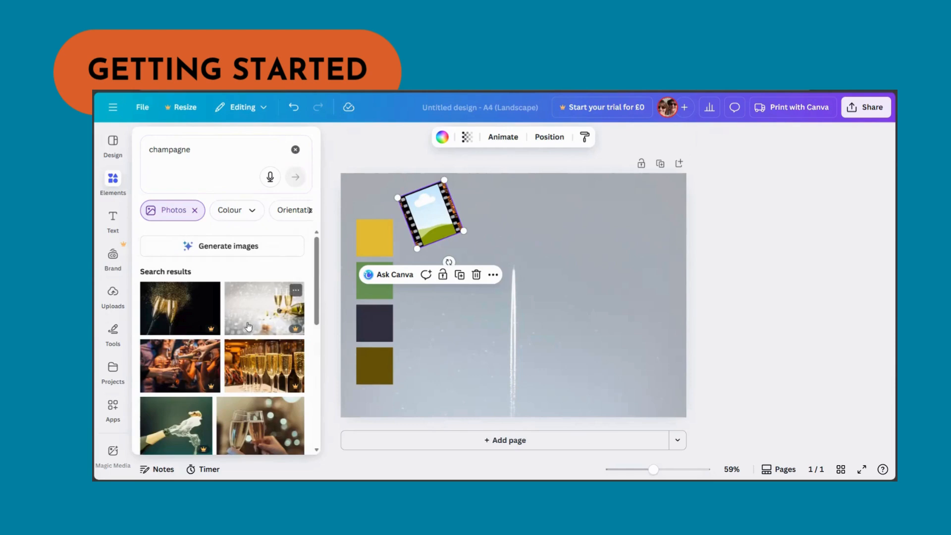
{"action": "scroll", "coordinate": [248, 327], "scroll_direction": "down", "scroll_amount": 5}
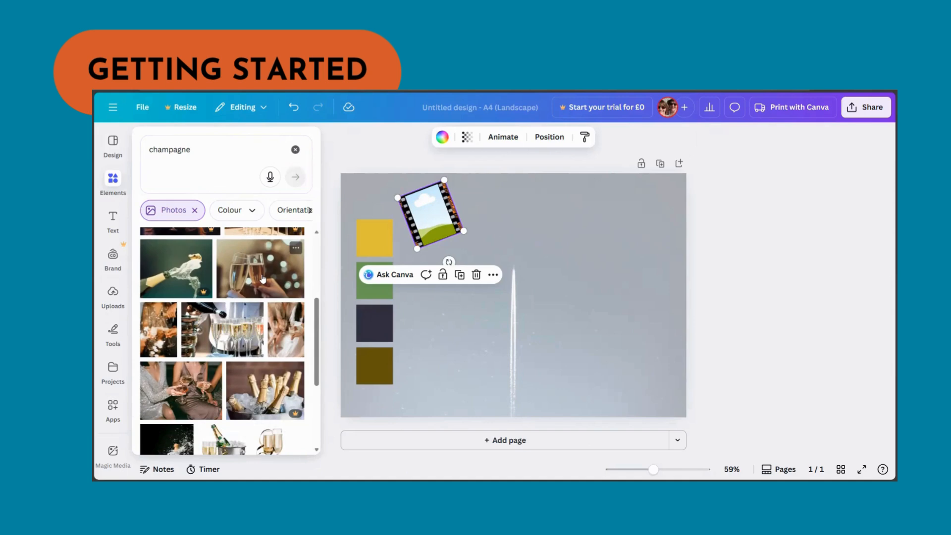
- Add a photo of champagne glasses and drop it into the film-strip frame
{"action": "left_click", "coordinate": [224, 332]}
{"action": "left_click_drag", "start_coordinate": [511, 285], "coordinate": [462, 226]}
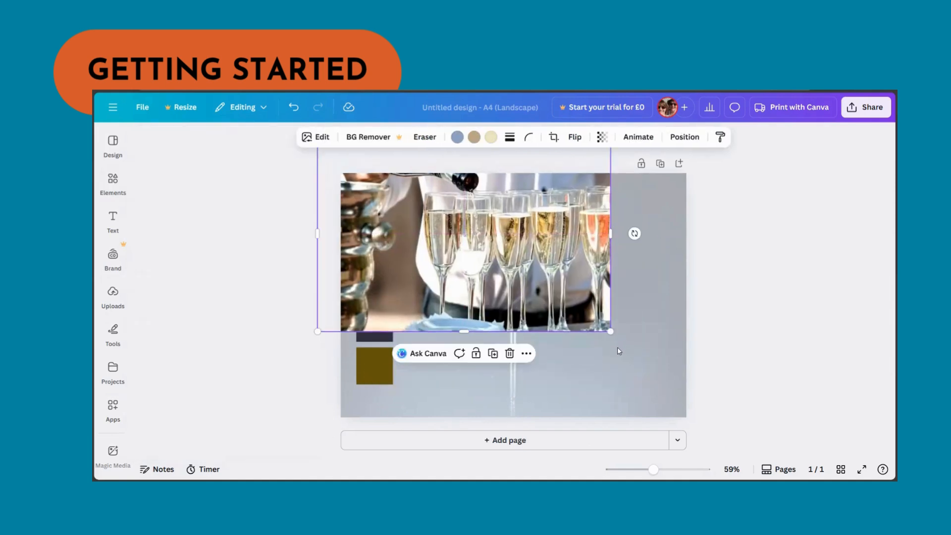
{"action": "left_click_drag", "start_coordinate": [609, 333], "coordinate": [438, 220]}
{"action": "left_click_drag", "start_coordinate": [391, 198], "coordinate": [429, 214]}
- Duplicate the filled film-strip frame, move the copy slightly down and right, and remove its photo
{"action": "left_click", "coordinate": [437, 240]}
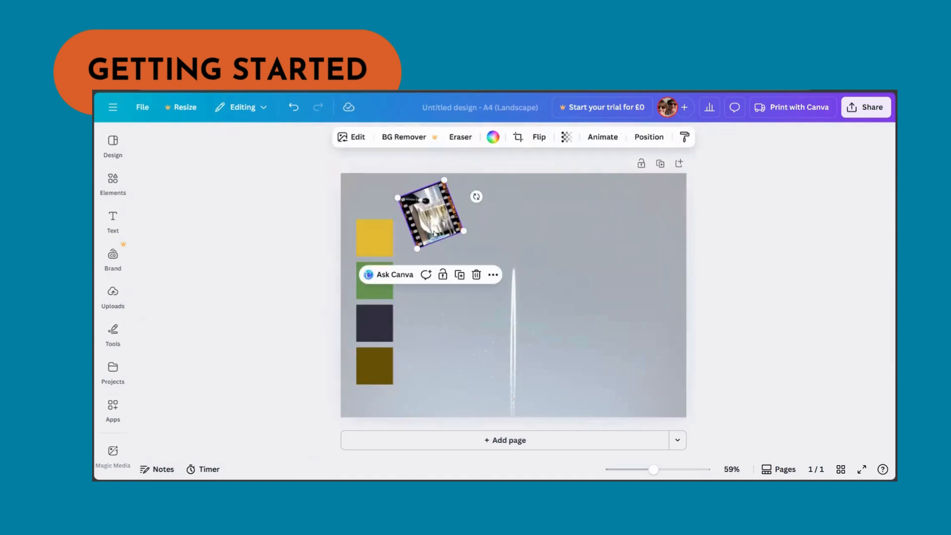
{"action": "left_click", "coordinate": [459, 274]}
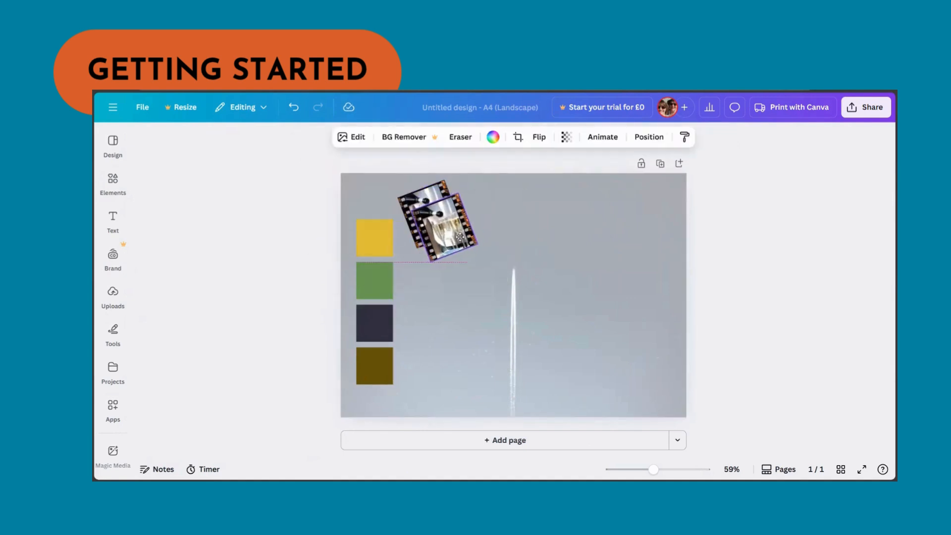
{"action": "left_click_drag", "start_coordinate": [473, 282], "coordinate": [452, 299]}
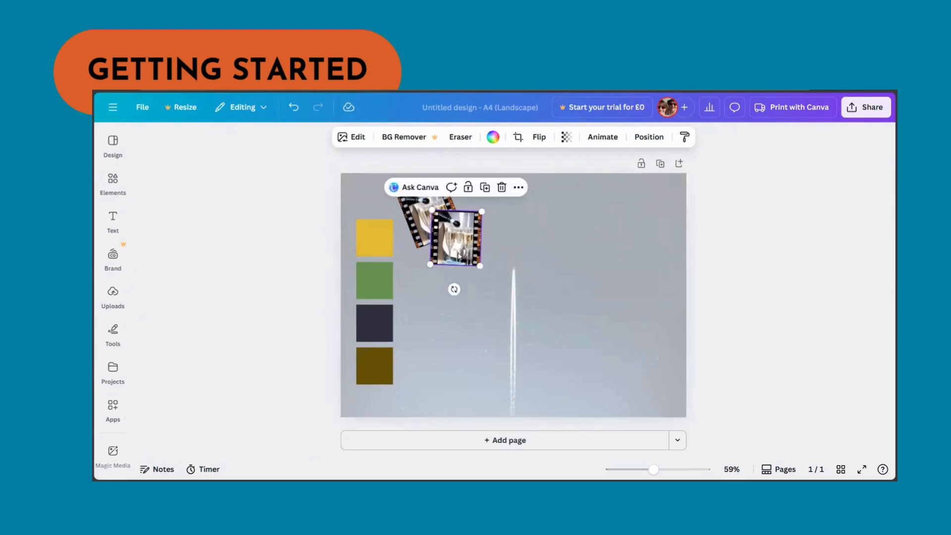
{"action": "key", "text": "Delete"}
- Search elements for "flowers"
{"action": "left_click", "coordinate": [113, 179]}
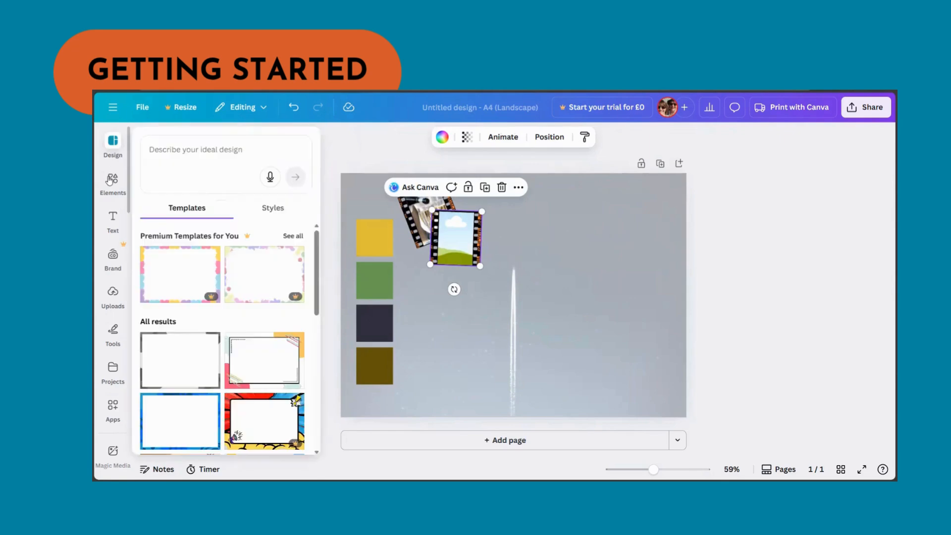
{"action": "left_click", "coordinate": [179, 145]}
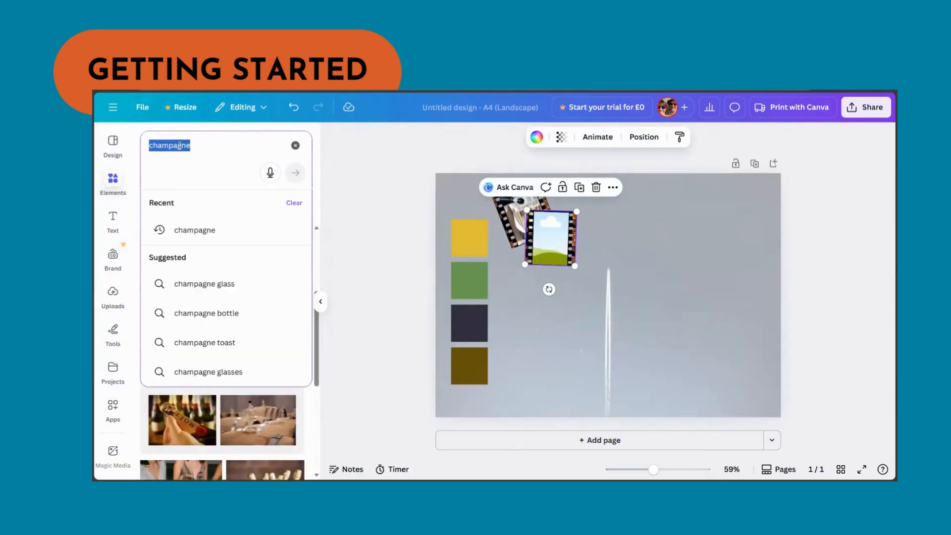
{"action": "type", "text": "flowers"}
{"action": "key", "text": "Return"}
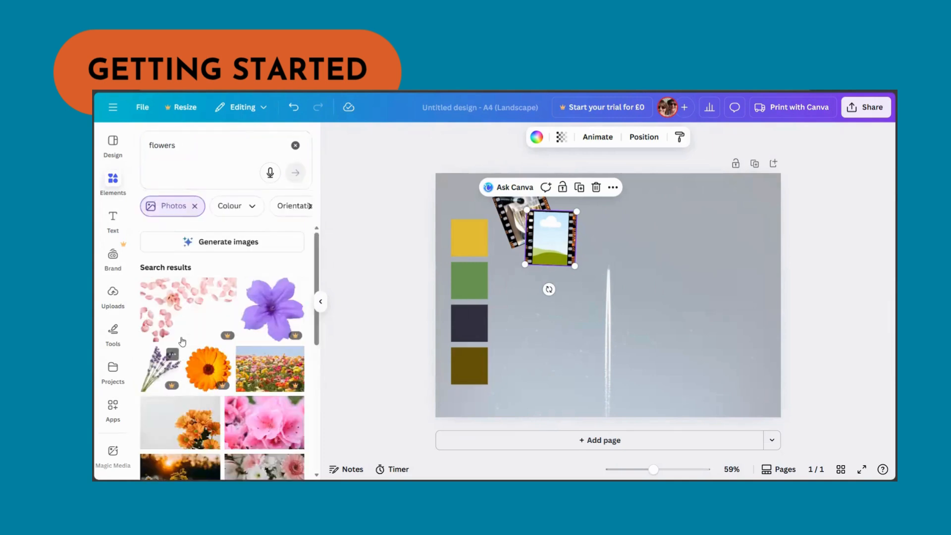
- Search elements for "flowers event" photos
{"action": "scroll", "coordinate": [182, 342], "scroll_direction": "down", "scroll_amount": 5}
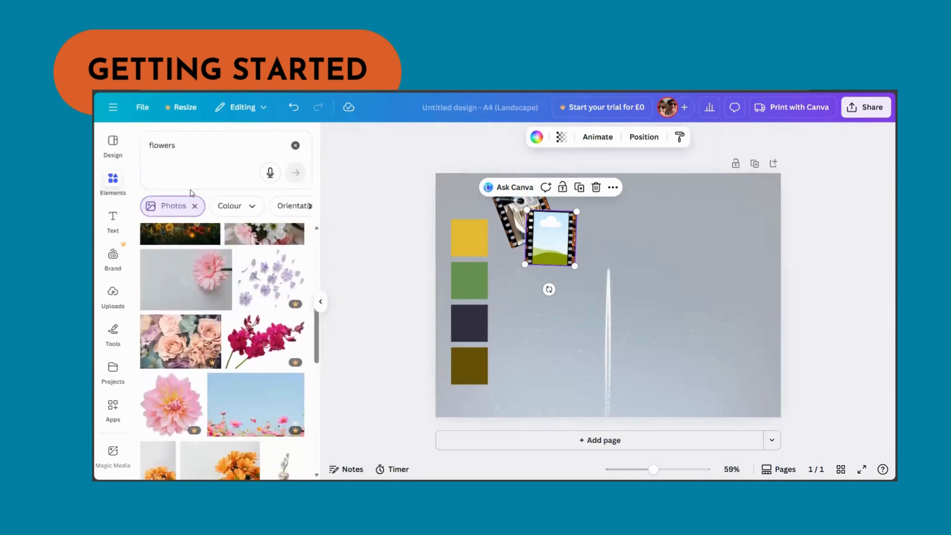
{"action": "left_click", "coordinate": [198, 154]}
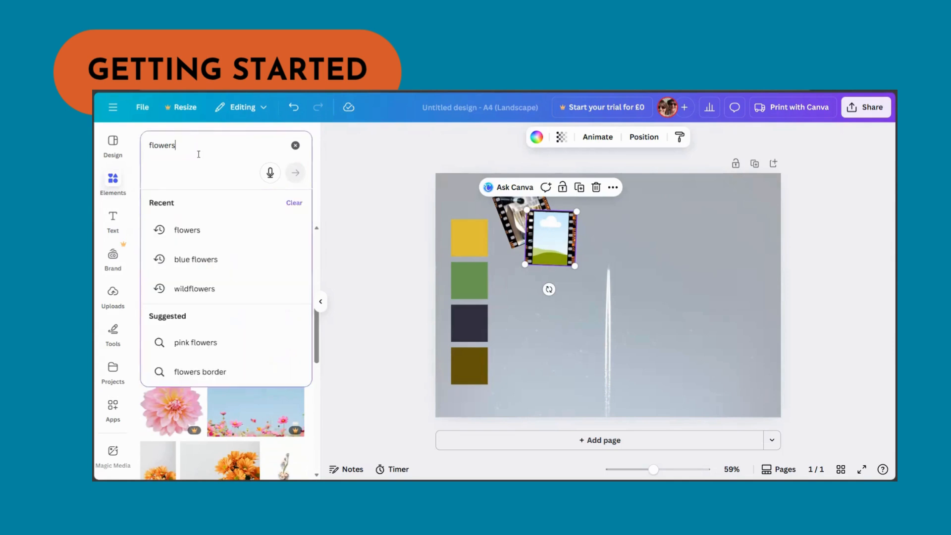
{"action": "type", "text": "event"}
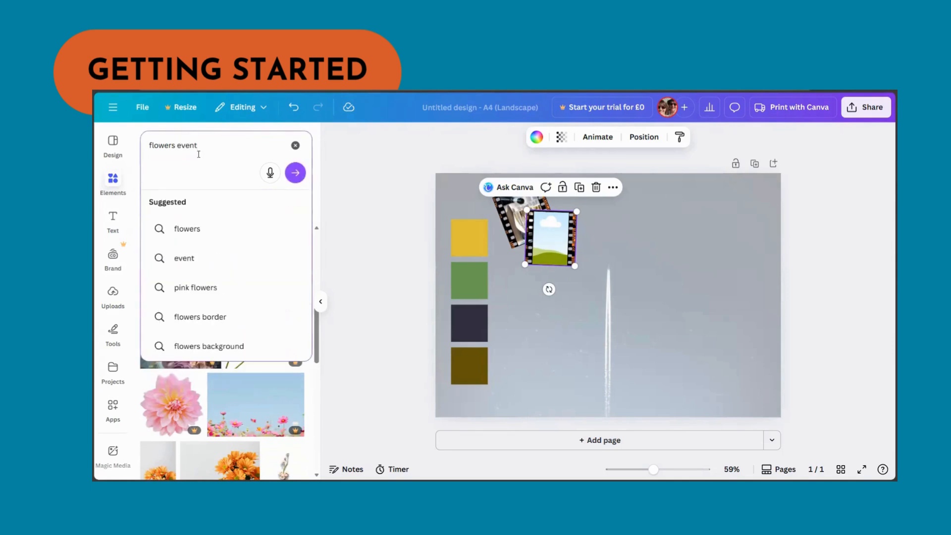
{"action": "key", "text": "Return"}
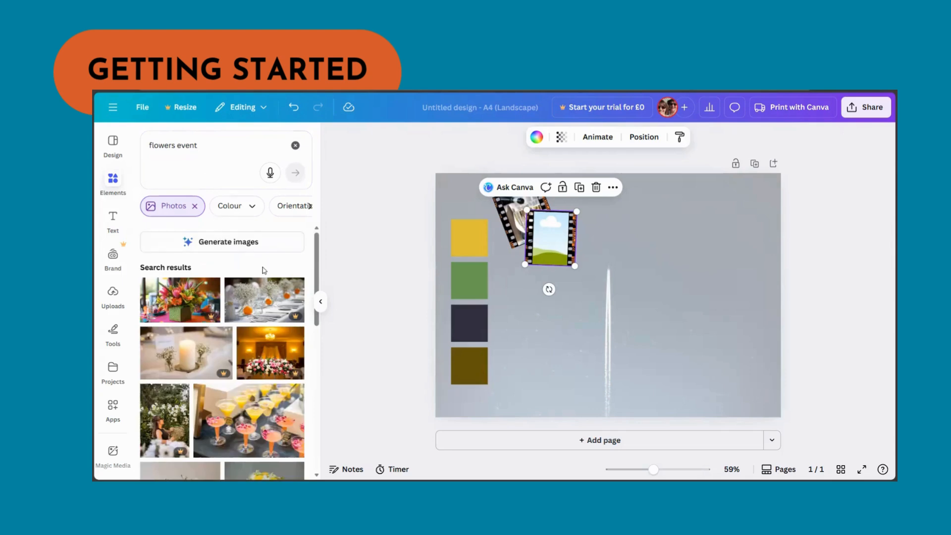
{"action": "scroll", "coordinate": [258, 274], "scroll_direction": "down", "scroll_amount": 5}
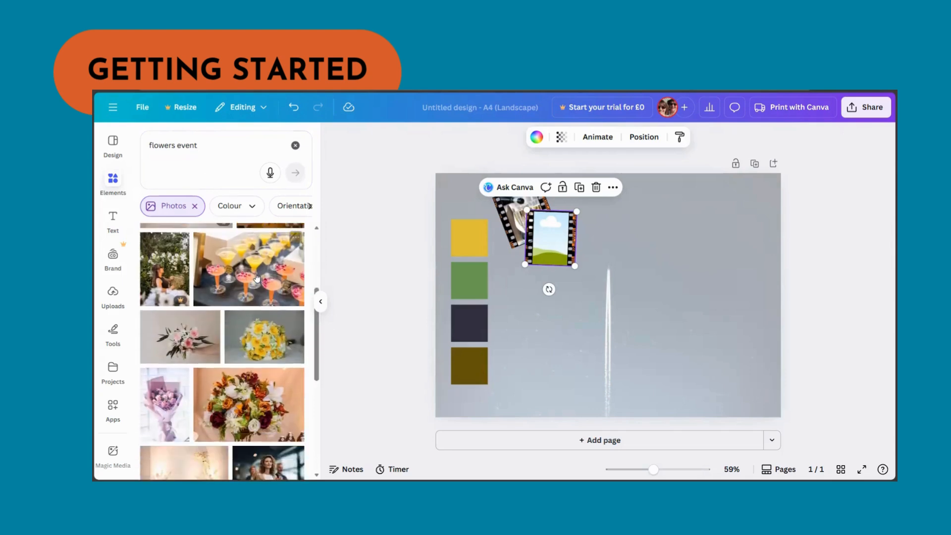
{"action": "scroll", "coordinate": [256, 277], "scroll_direction": "down", "scroll_amount": 1}
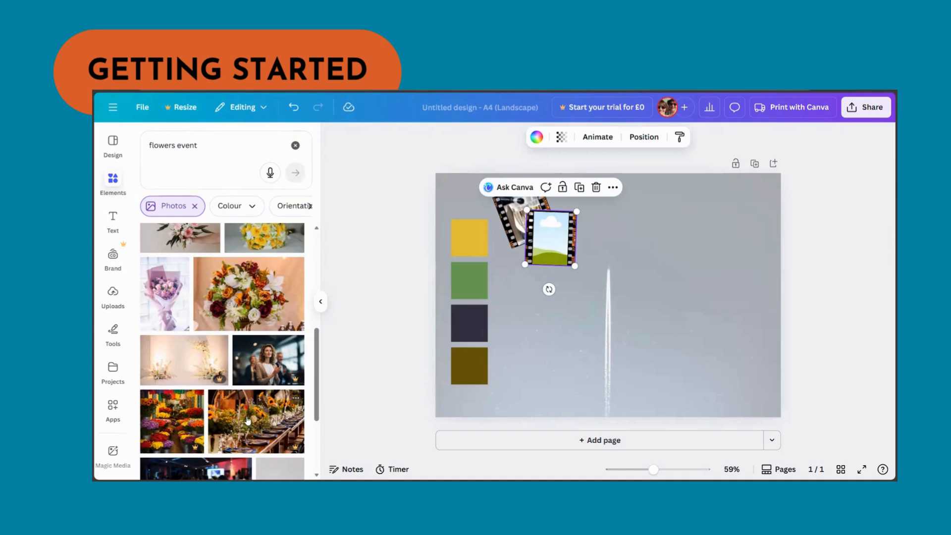
{"action": "left_click", "coordinate": [214, 417]}
{"action": "left_click_drag", "start_coordinate": [606, 335], "coordinate": [585, 290]}
{"action": "key", "text": "Delete"}
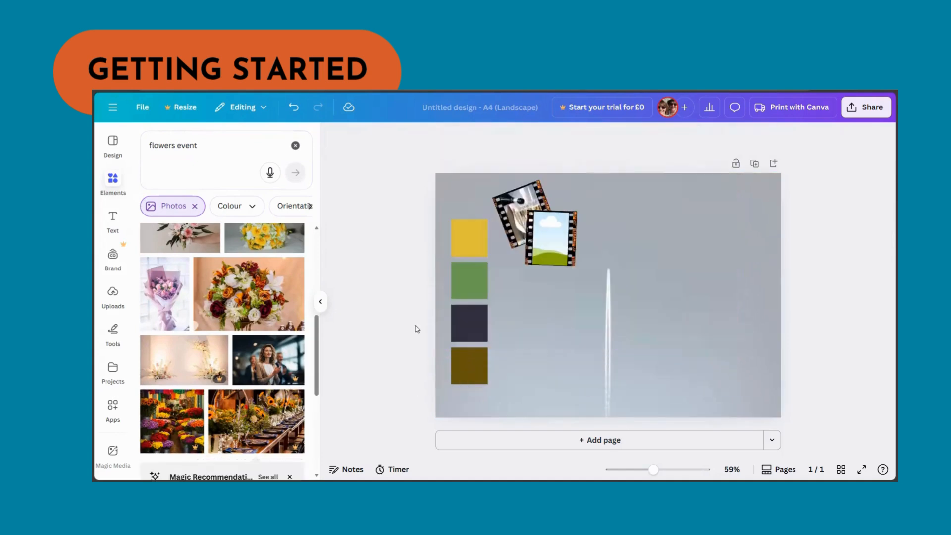
- Add a photo of a white floral table centrepiece and drop it into the second film-strip frame
{"action": "scroll", "coordinate": [198, 297], "scroll_direction": "down", "scroll_amount": 3}
{"action": "scroll", "coordinate": [260, 346], "scroll_direction": "down", "scroll_amount": 3}
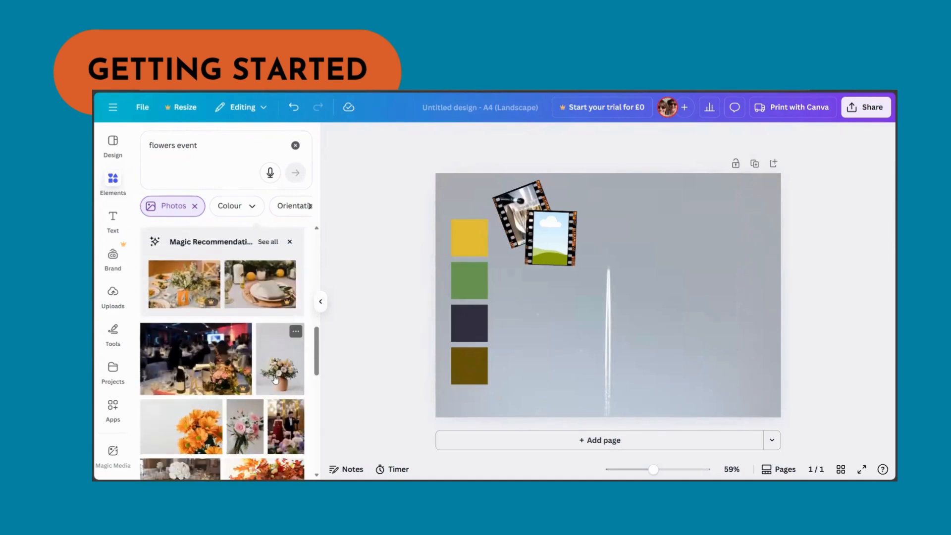
{"action": "scroll", "coordinate": [275, 379], "scroll_direction": "down", "scroll_amount": 3}
{"action": "scroll", "coordinate": [276, 379], "scroll_direction": "down", "scroll_amount": 1}
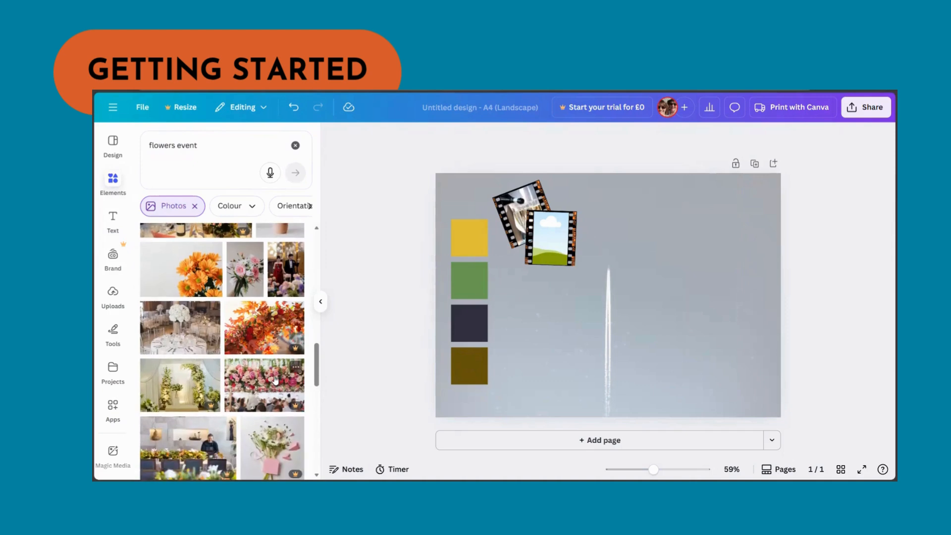
{"action": "left_click", "coordinate": [181, 331]}
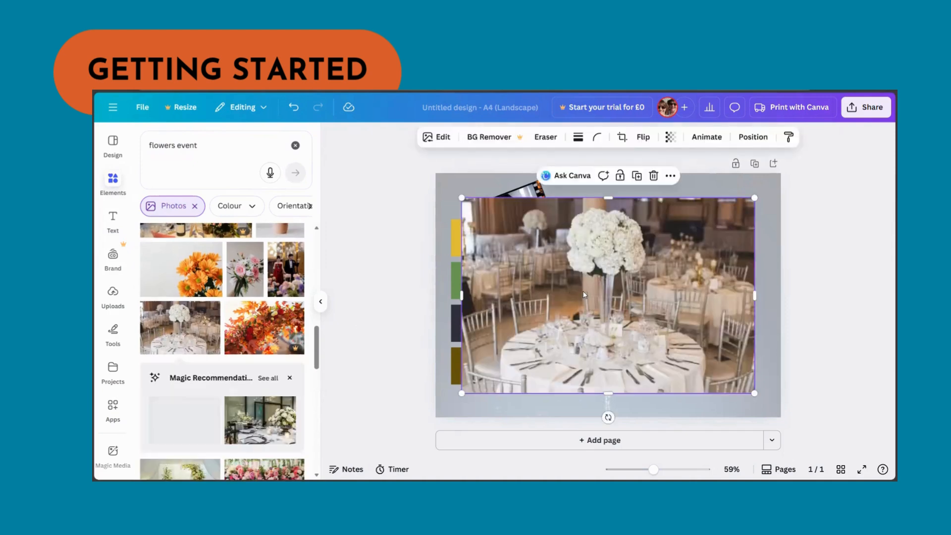
{"action": "left_click_drag", "start_coordinate": [583, 292], "coordinate": [564, 267]}
{"action": "left_click_drag", "start_coordinate": [733, 174], "coordinate": [599, 254]}
{"action": "left_click_drag", "start_coordinate": [540, 311], "coordinate": [563, 252]}
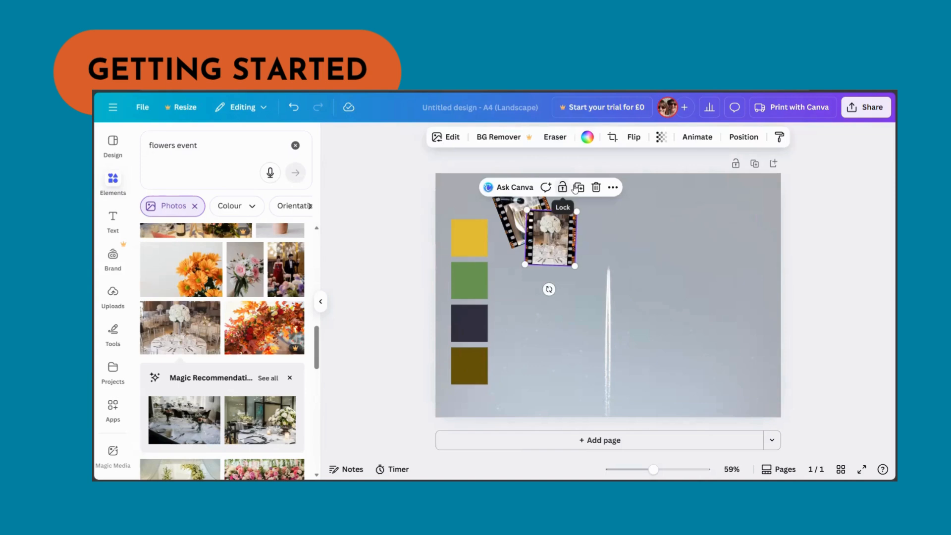
- Place an empty film-strip frame below the other two and tilt it slightly
{"action": "left_click_drag", "start_coordinate": [540, 257], "coordinate": [511, 299]}
{"action": "left_click_drag", "start_coordinate": [523, 336], "coordinate": [539, 334]}
- Search elements for "entertainers" photos
{"action": "left_click", "coordinate": [209, 151]}
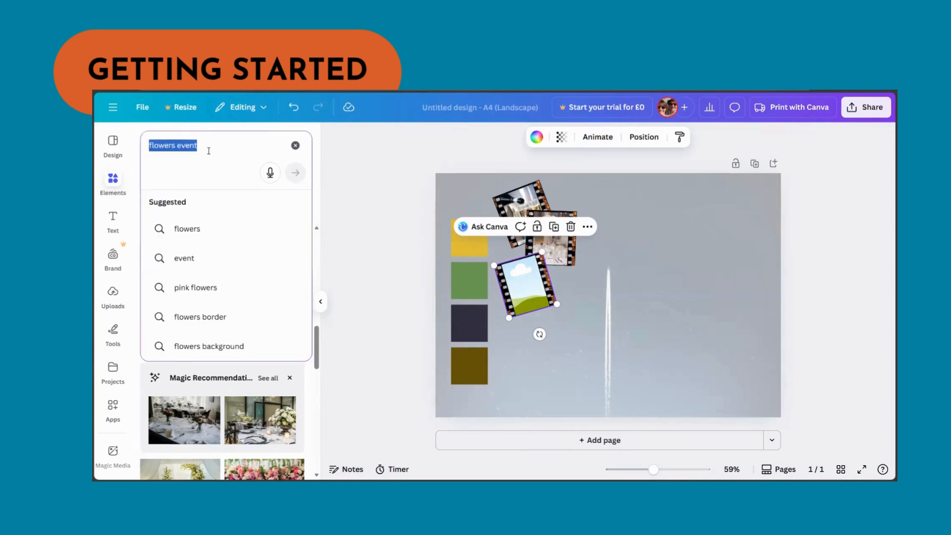
{"action": "type", "text": "enter"}
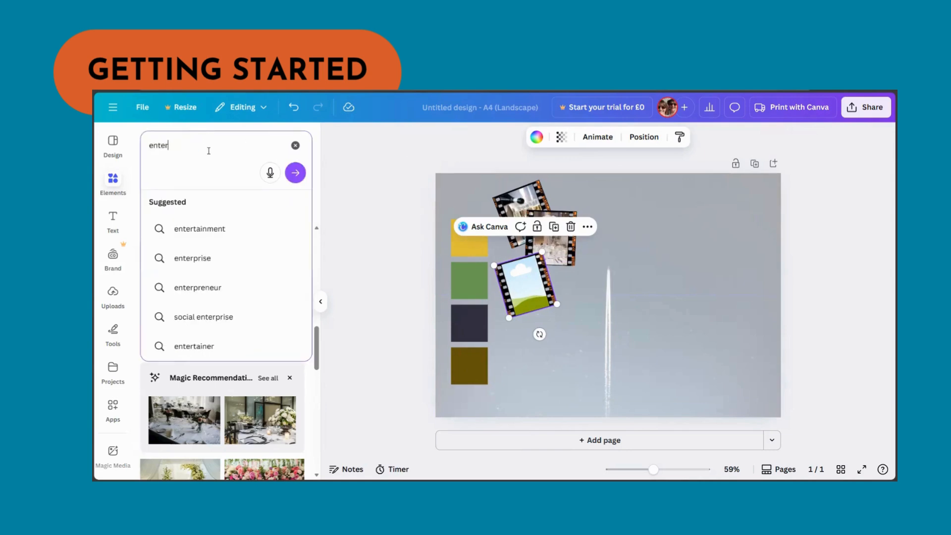
{"action": "type", "text": "tainer"}
{"action": "key", "text": "Return"}
{"action": "type", "text": "s"}
{"action": "key", "text": "Return"}
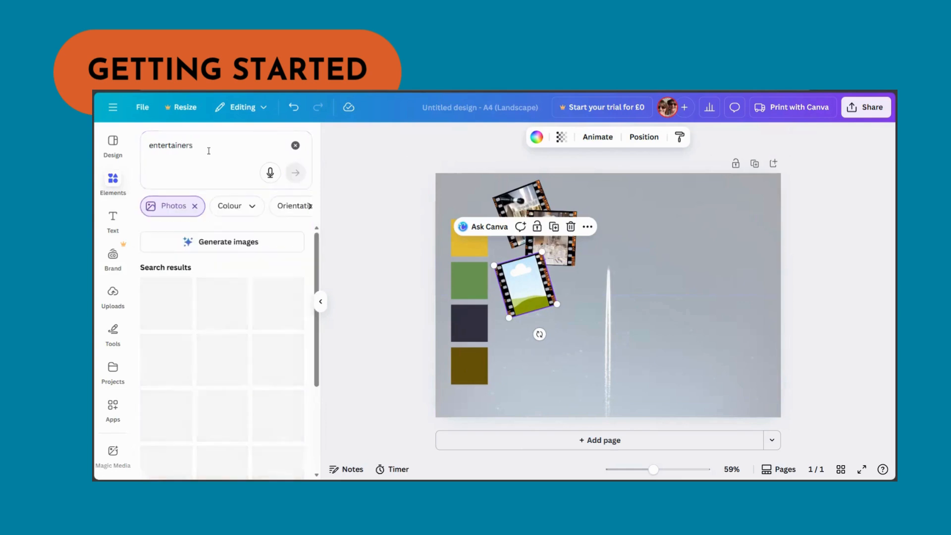
- Add a photo of a mime in a red striped top and drop it into the empty film-strip frame
{"action": "scroll", "coordinate": [279, 346], "scroll_direction": "down", "scroll_amount": 3}
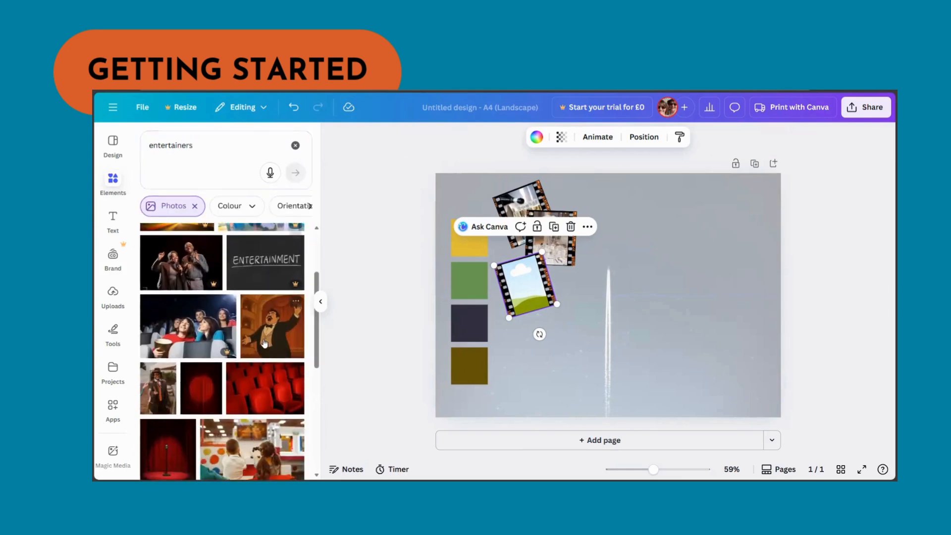
{"action": "scroll", "coordinate": [264, 339], "scroll_direction": "down", "scroll_amount": 3}
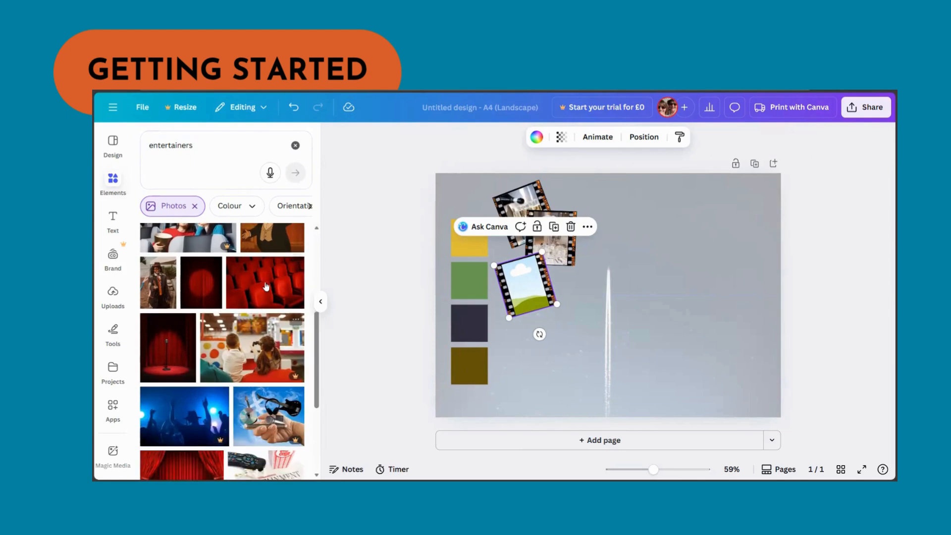
{"action": "scroll", "coordinate": [262, 286], "scroll_direction": "down", "scroll_amount": 3}
{"action": "scroll", "coordinate": [263, 286], "scroll_direction": "down", "scroll_amount": 5}
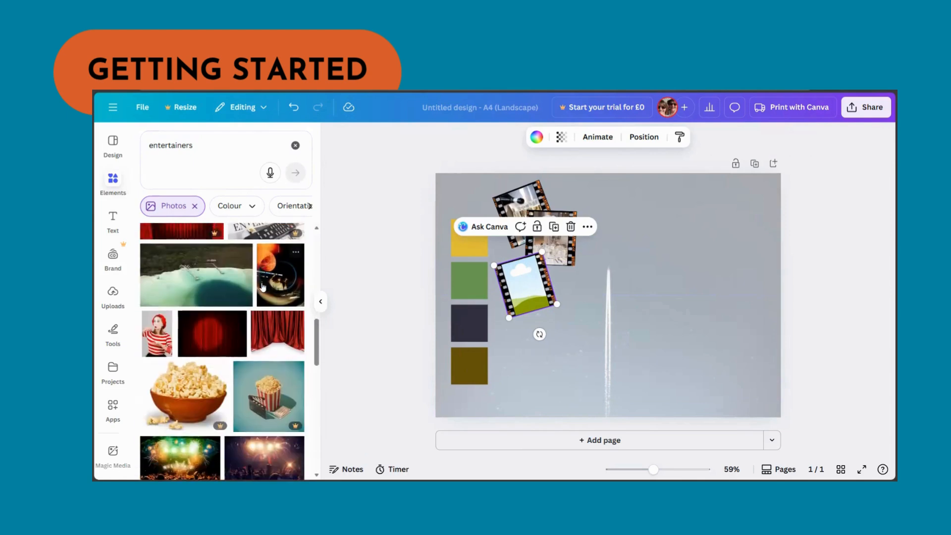
{"action": "left_click", "coordinate": [157, 334]}
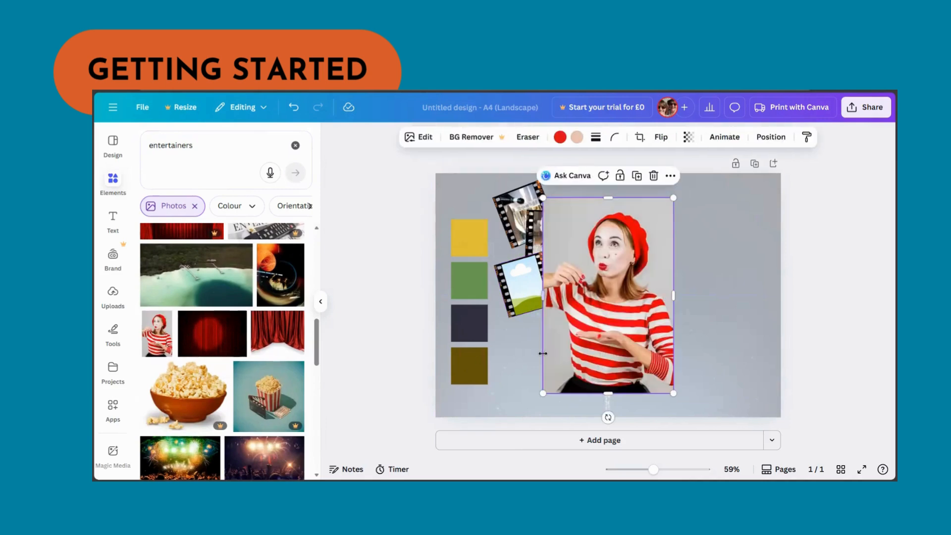
{"action": "left_click_drag", "start_coordinate": [608, 282], "coordinate": [558, 271]}
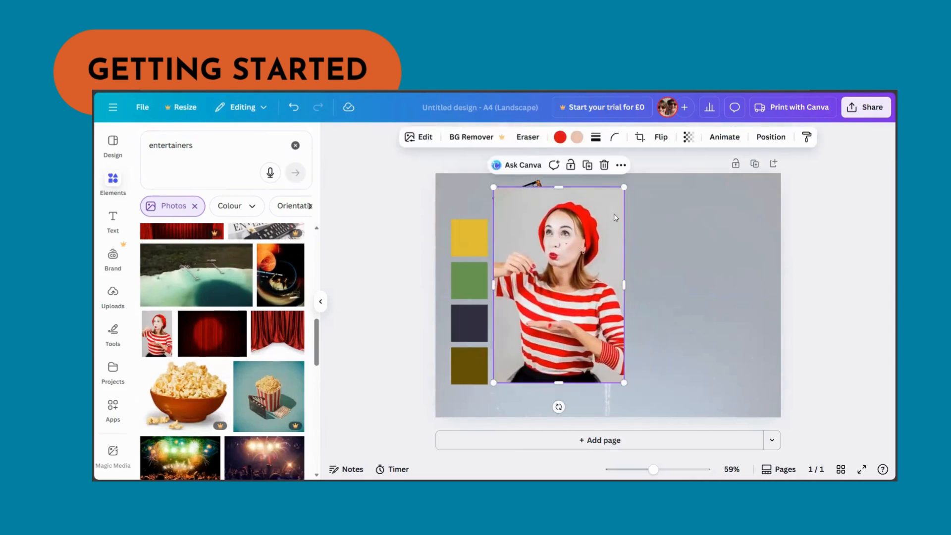
{"action": "left_click_drag", "start_coordinate": [624, 188], "coordinate": [577, 257]}
{"action": "left_click_drag", "start_coordinate": [526, 274], "coordinate": [532, 290]}
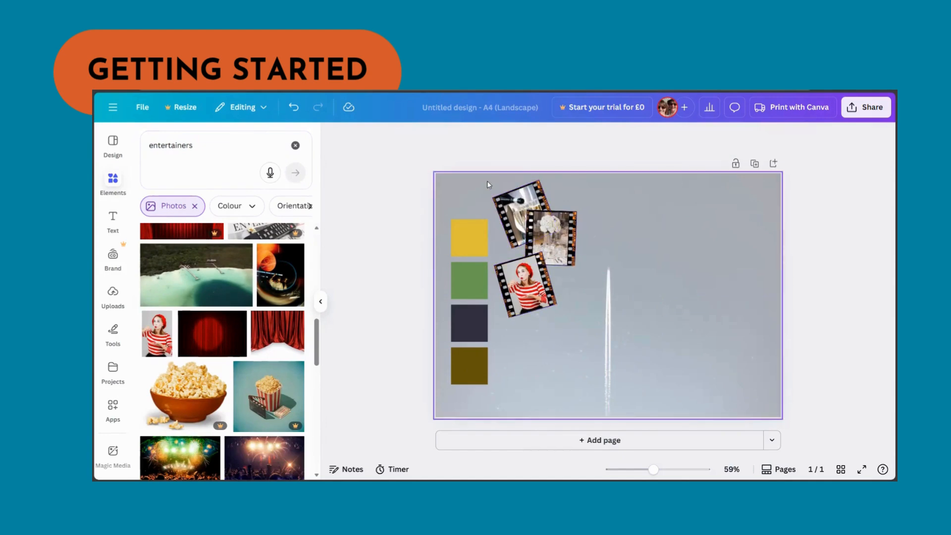
- Add a heading reading "Event" to the page
{"action": "left_click", "coordinate": [112, 218]}
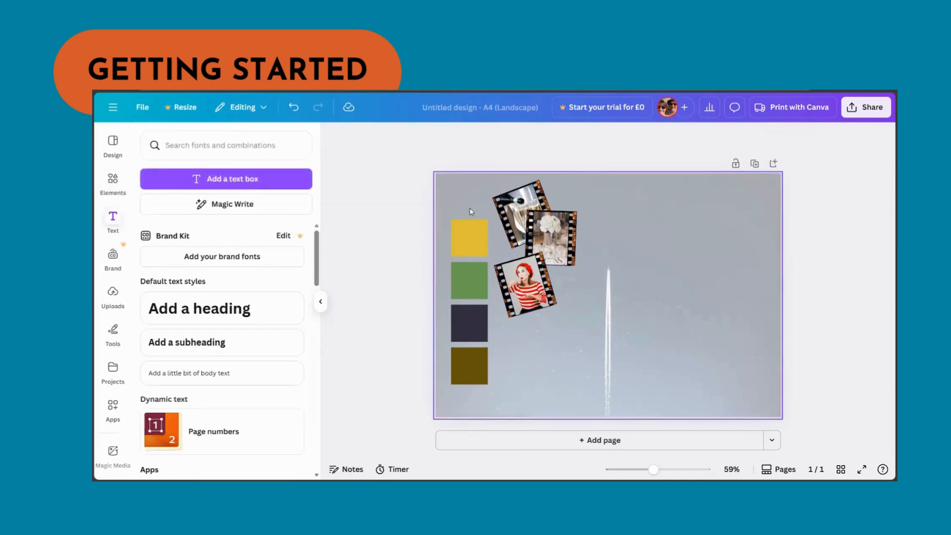
{"action": "left_click", "coordinate": [205, 321]}
{"action": "type", "text": "E"}
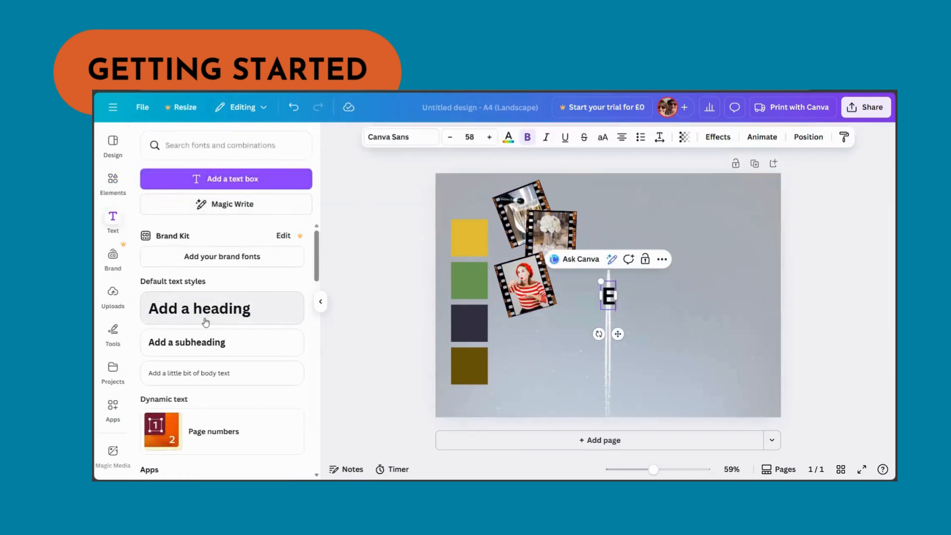
{"action": "type", "text": "vent"}
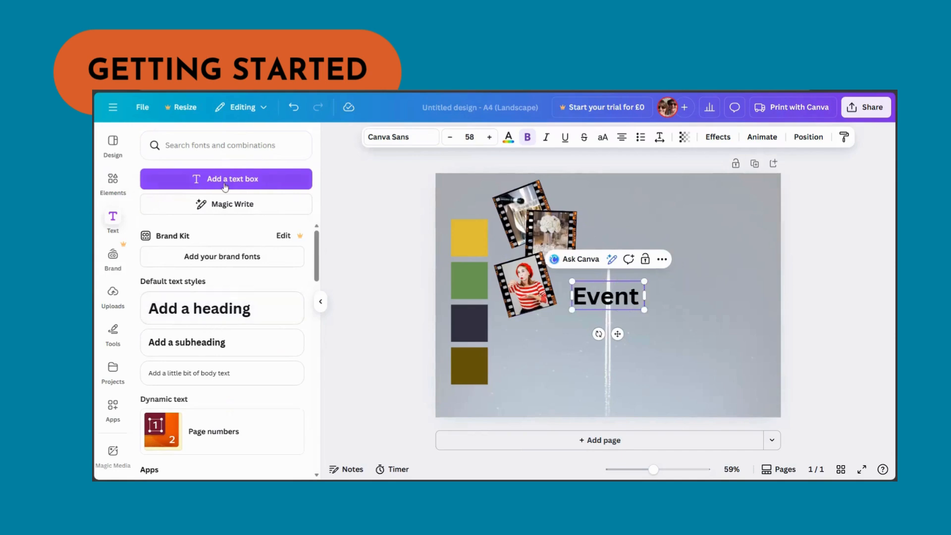
- Change the heading's font to the handwriting font Biro Script Plus
{"action": "double_click", "coordinate": [641, 295]}
{"action": "left_click", "coordinate": [627, 295]}
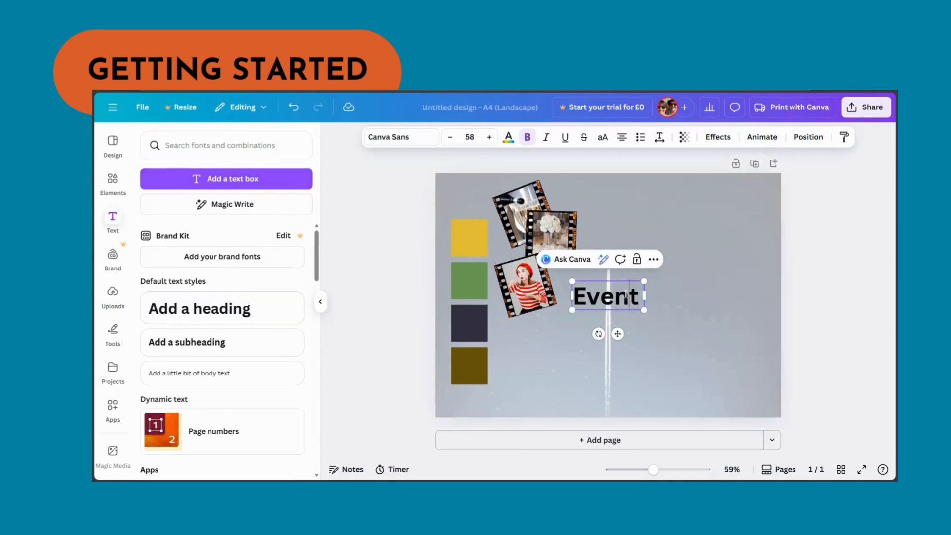
{"action": "double_click", "coordinate": [627, 295]}
{"action": "left_click", "coordinate": [396, 139]}
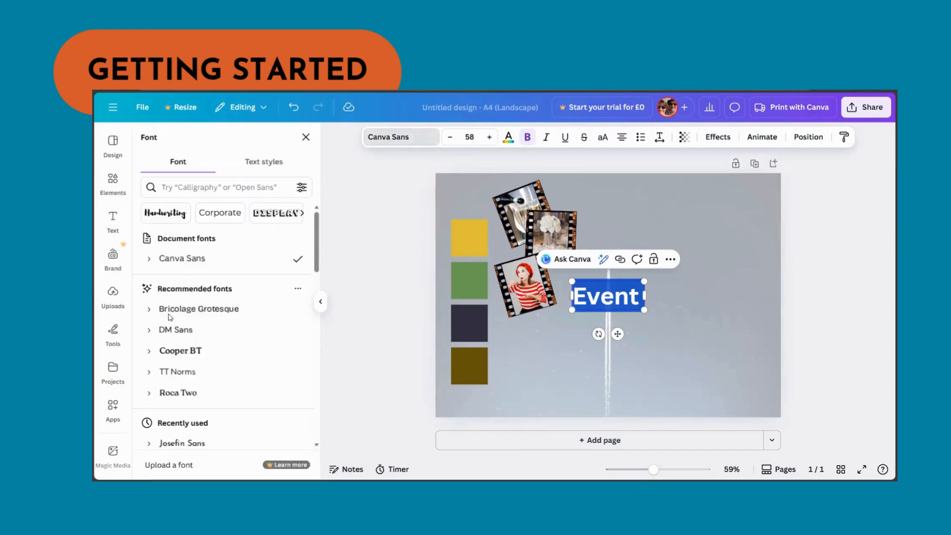
{"action": "left_click", "coordinate": [165, 212]}
{"action": "scroll", "coordinate": [193, 313], "scroll_direction": "down", "scroll_amount": 3}
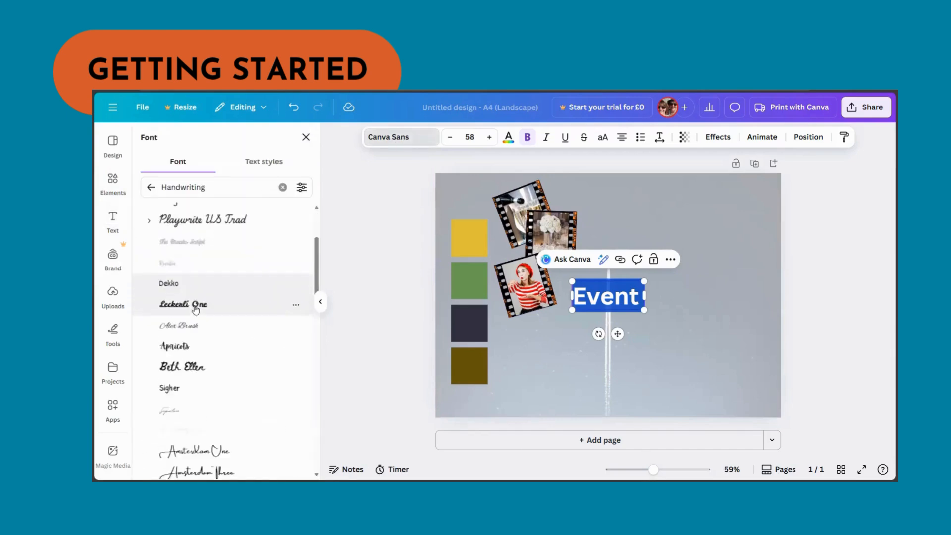
{"action": "scroll", "coordinate": [196, 314], "scroll_direction": "down", "scroll_amount": 3}
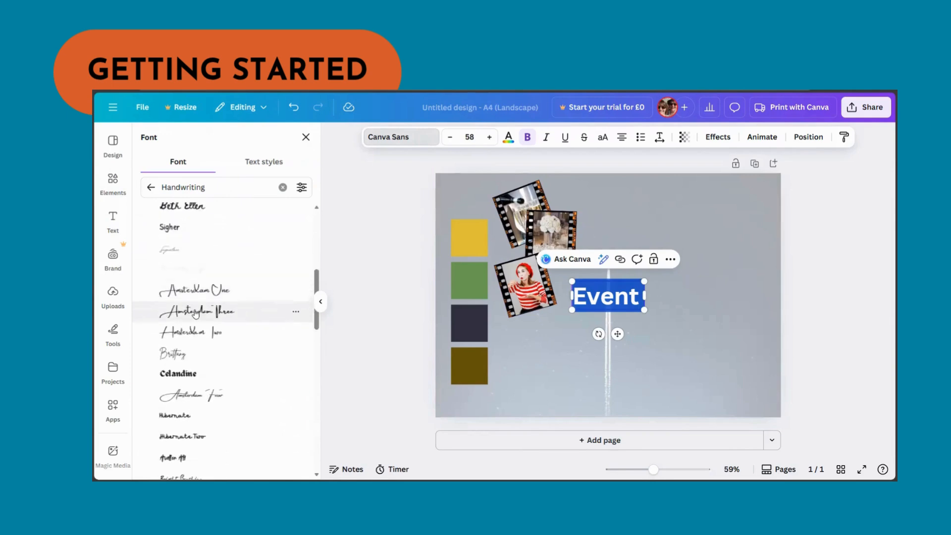
{"action": "left_click", "coordinate": [183, 187]}
{"action": "double_click", "coordinate": [183, 188]}
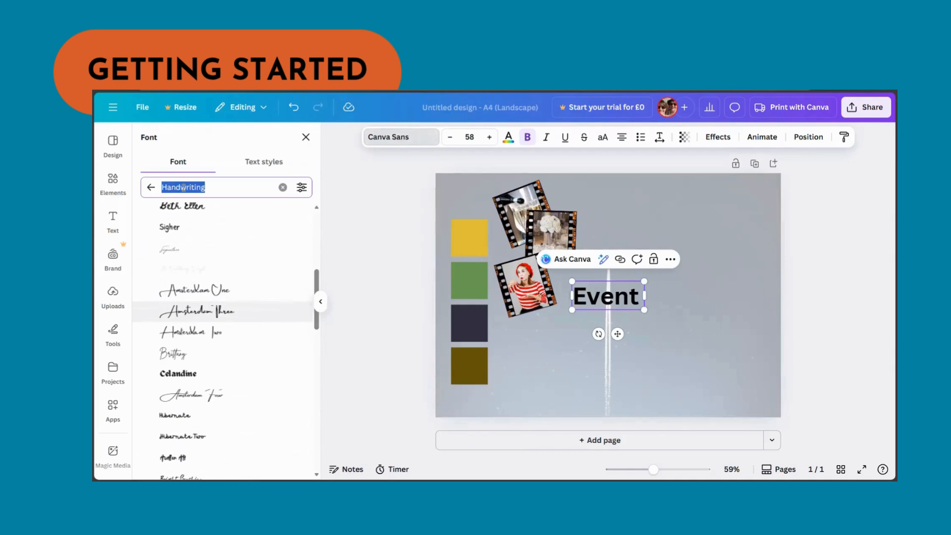
{"action": "type", "text": "biro"}
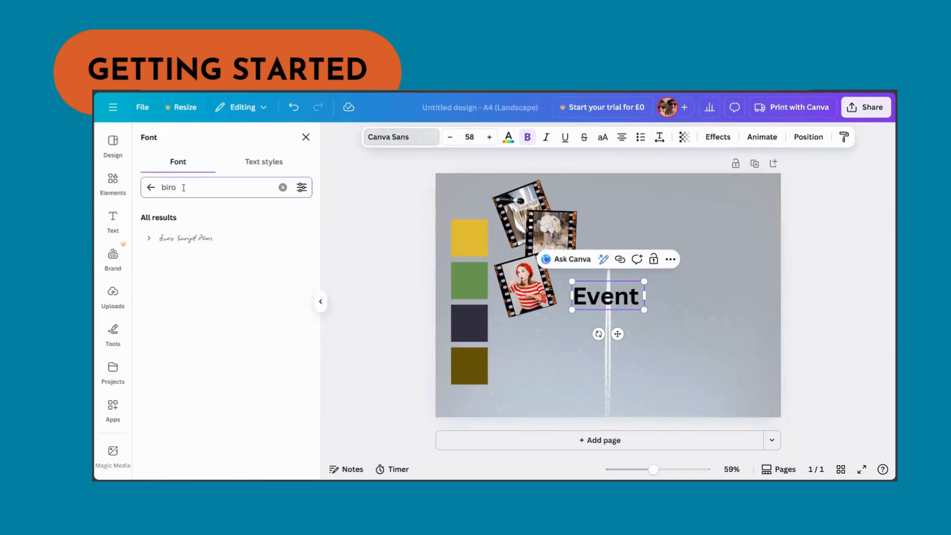
{"action": "left_click", "coordinate": [201, 238]}
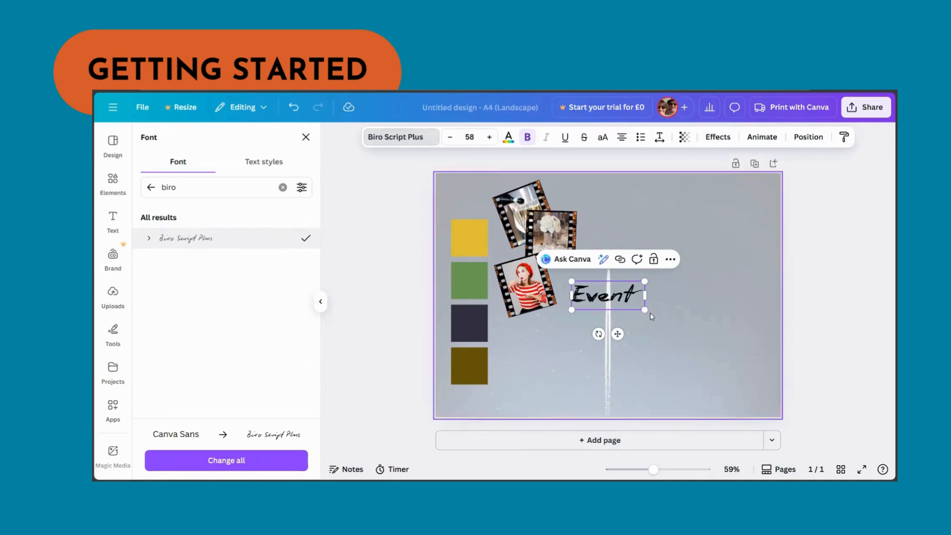
- Shrink the Event heading and place it in the page's top-left corner
{"action": "left_click_drag", "start_coordinate": [644, 309], "coordinate": [477, 197]}
{"action": "left_click", "coordinate": [690, 320]}
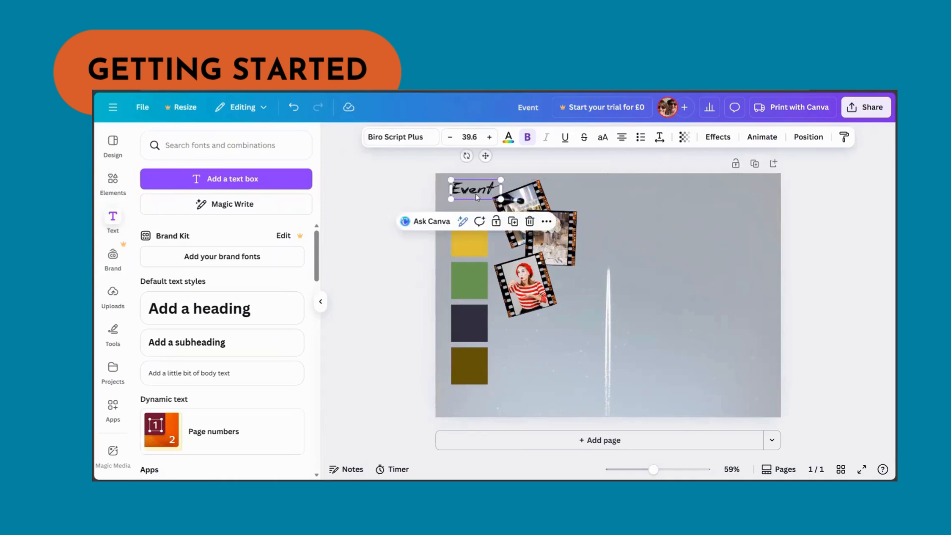
- Set the heading's text colour to the dark navy from the photo colours
{"action": "left_click", "coordinate": [508, 136]}
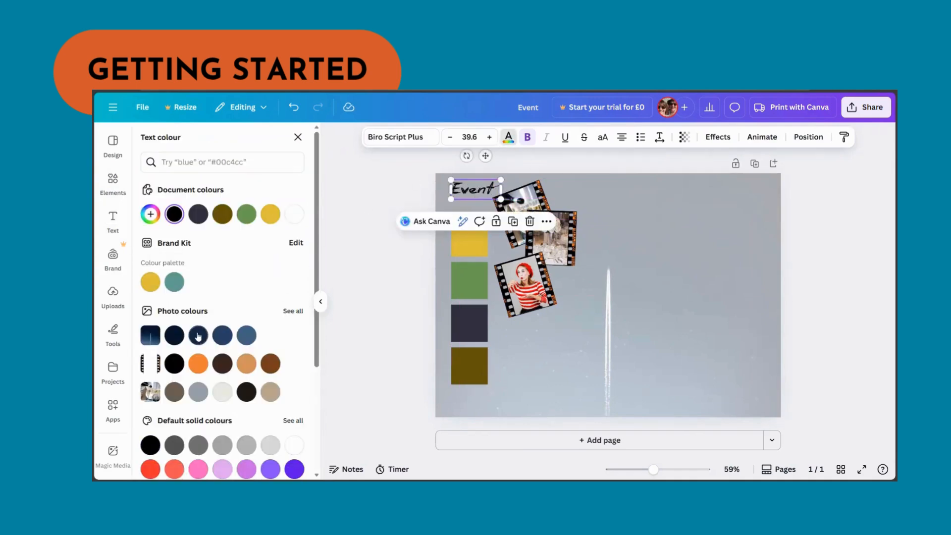
{"action": "left_click", "coordinate": [180, 337]}
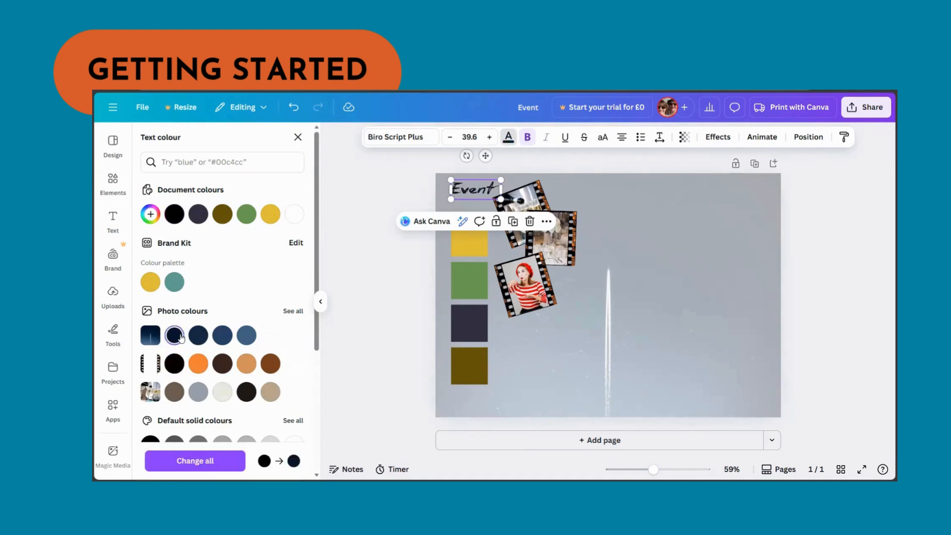
{"action": "left_click", "coordinate": [406, 274]}
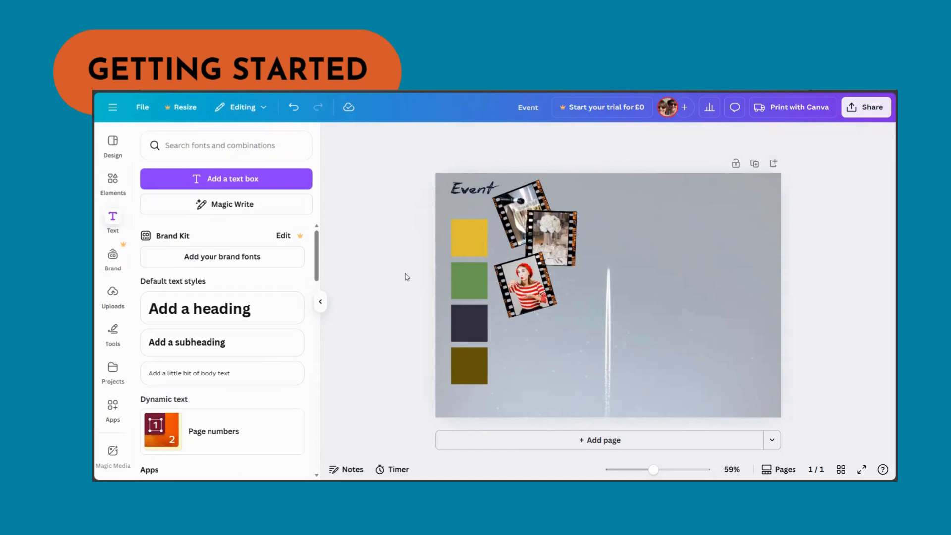
- Search the graphics for "arrow" and add a curved hand-drawn arrow to the page
{"action": "left_click", "coordinate": [119, 181]}
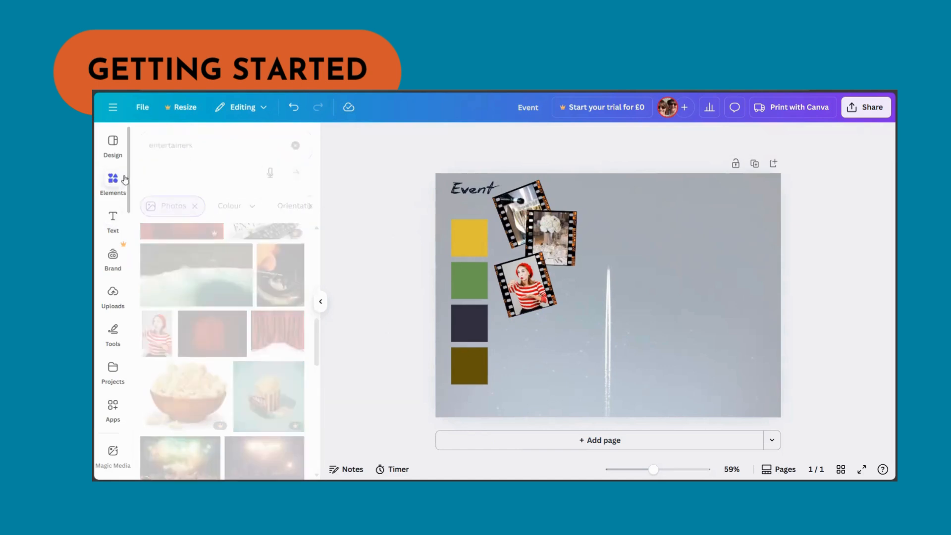
{"action": "left_click", "coordinate": [202, 138]}
{"action": "type", "text": "arrow"}
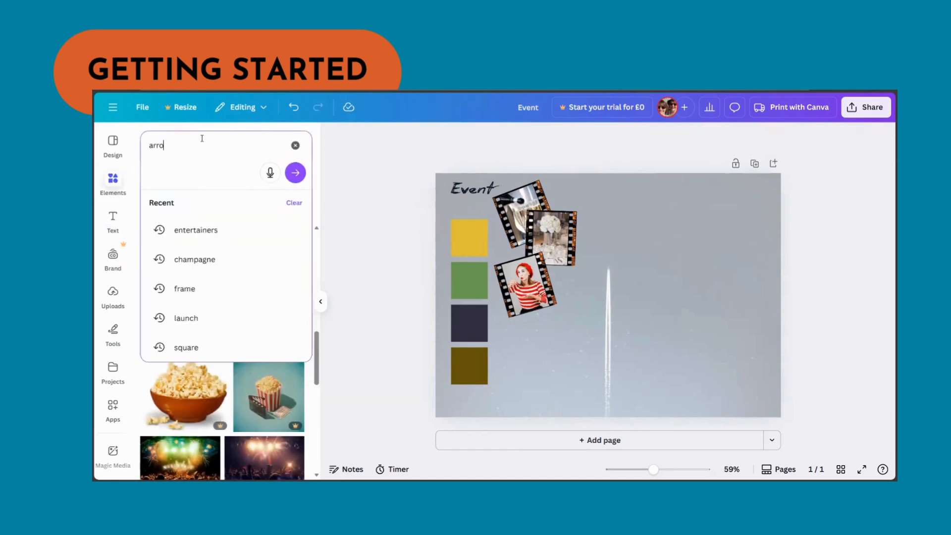
{"action": "key", "text": "Return"}
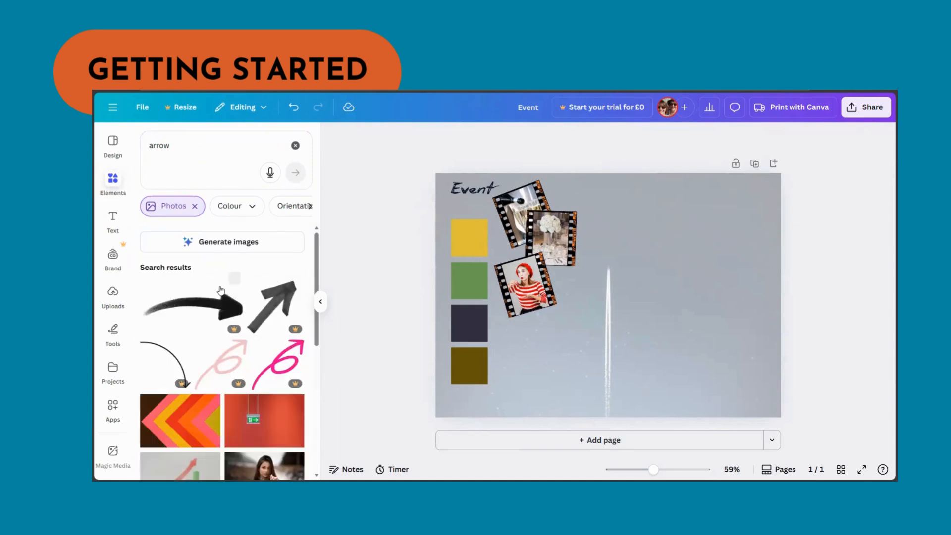
{"action": "left_click", "coordinate": [194, 206]}
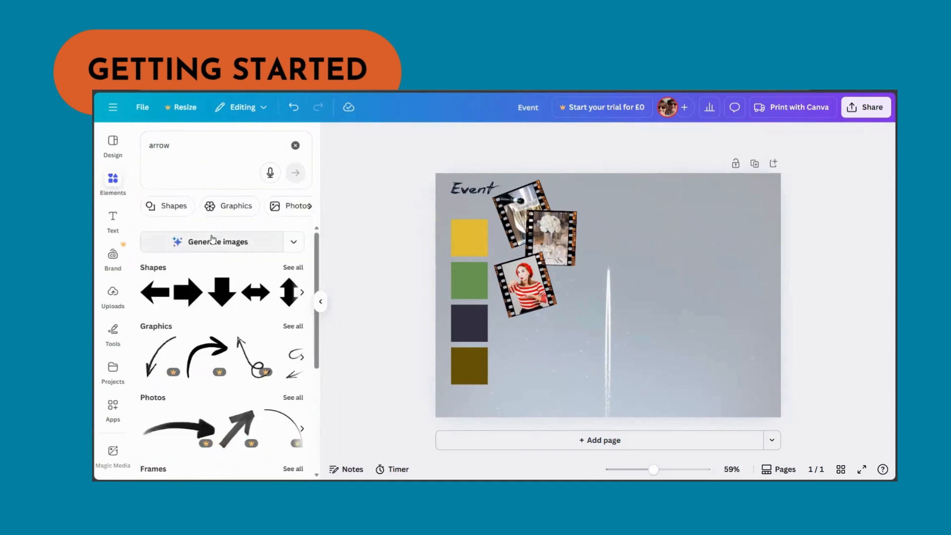
{"action": "left_click", "coordinate": [229, 206]}
{"action": "scroll", "coordinate": [250, 260], "scroll_direction": "down", "scroll_amount": 2}
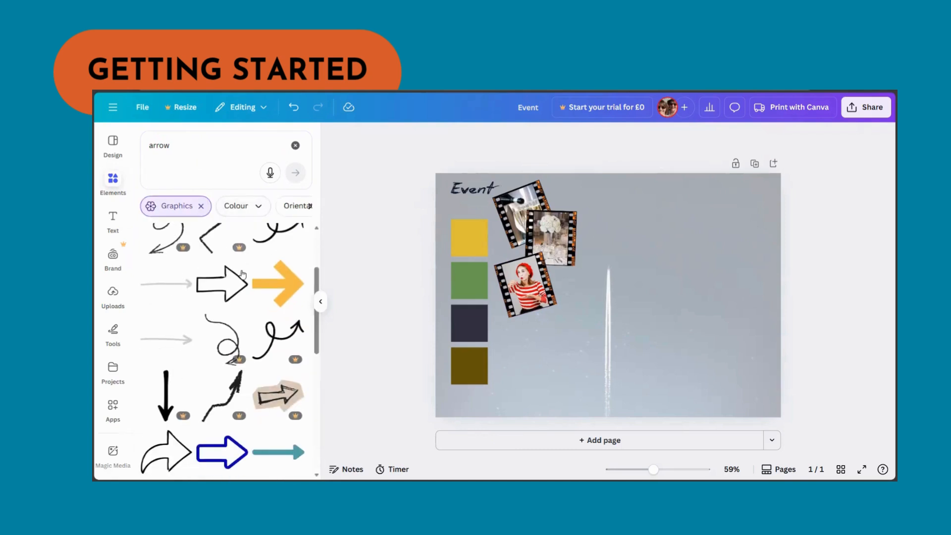
{"action": "scroll", "coordinate": [240, 272], "scroll_direction": "down", "scroll_amount": 2}
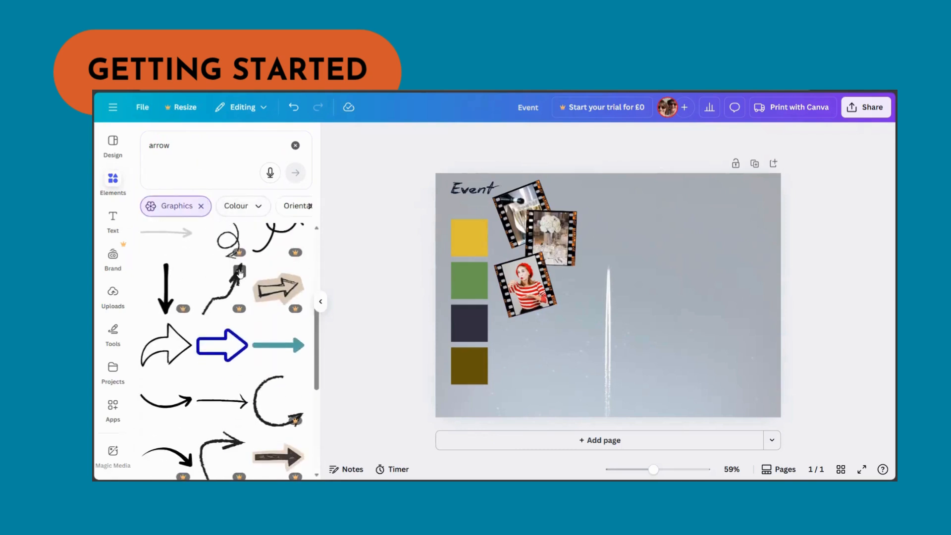
{"action": "scroll", "coordinate": [235, 269], "scroll_direction": "down", "scroll_amount": 1}
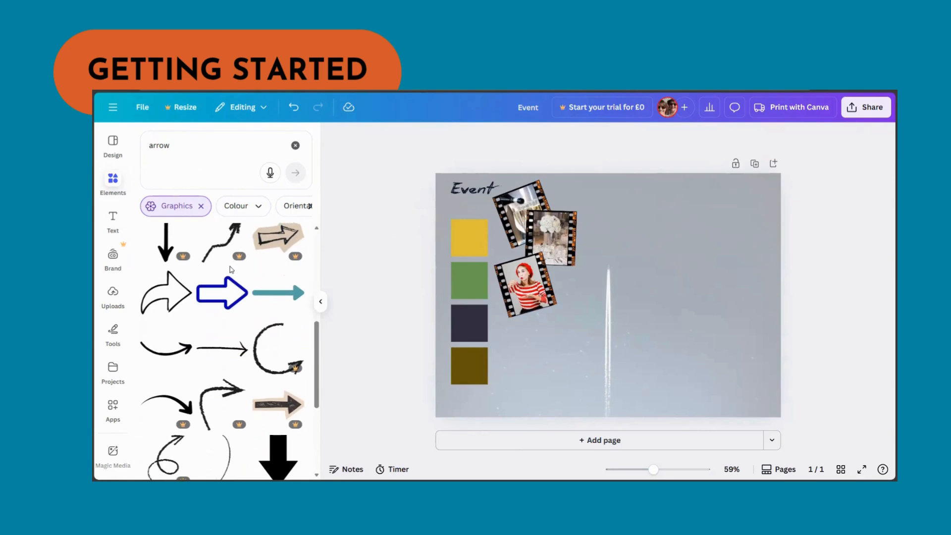
{"action": "left_click", "coordinate": [159, 353]}
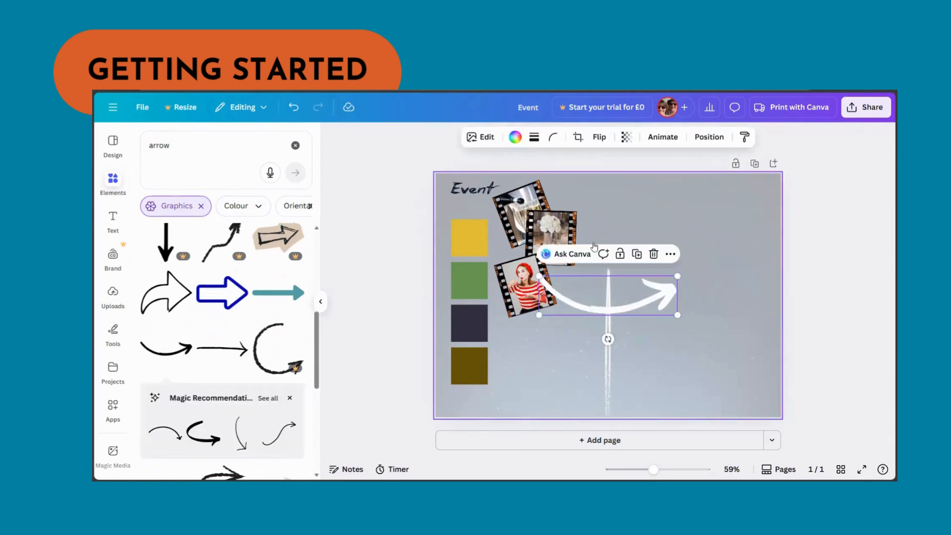
- Colour the arrow black, then shrink it and place it just below the Event heading
{"action": "left_click", "coordinate": [515, 140]}
{"action": "left_click", "coordinate": [198, 214]}
{"action": "left_click_drag", "start_coordinate": [672, 276], "coordinate": [476, 207]}
{"action": "left_click", "coordinate": [747, 236]}
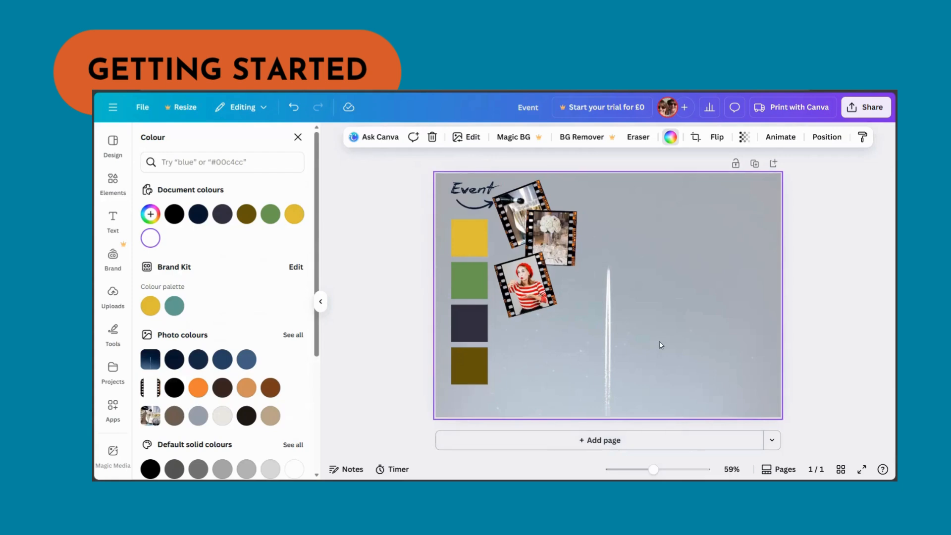
- Add and remove a blank page, then duplicate the mood board page once
{"action": "left_click", "coordinate": [598, 441]}
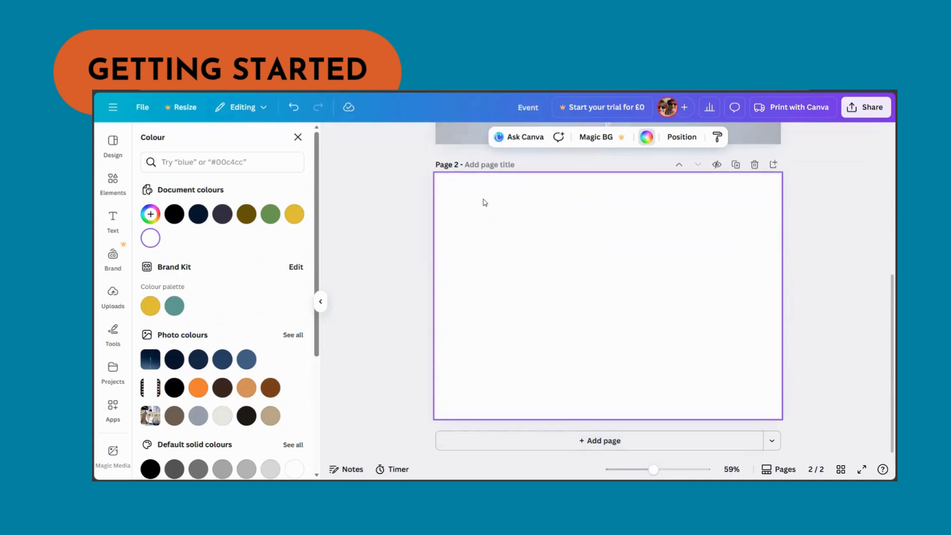
{"action": "left_click", "coordinate": [754, 163]}
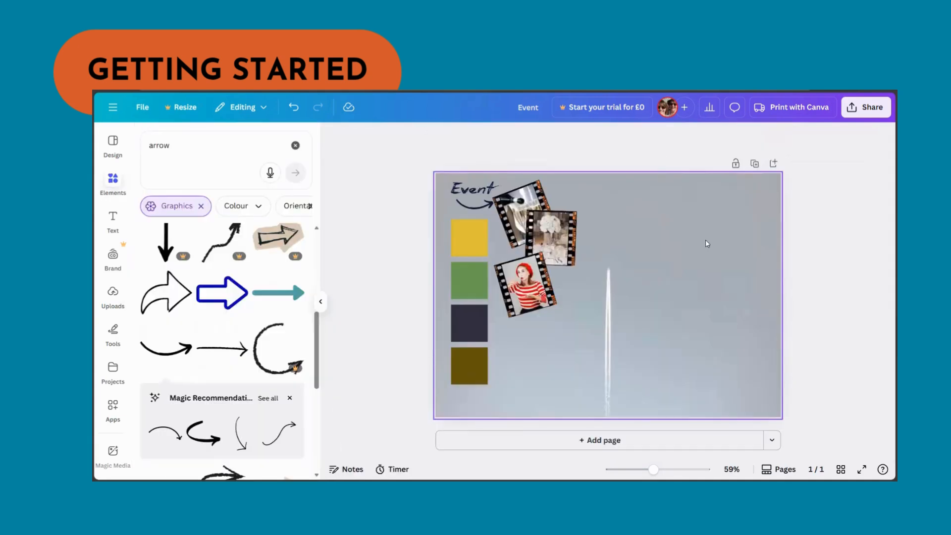
{"action": "left_click", "coordinate": [754, 163]}
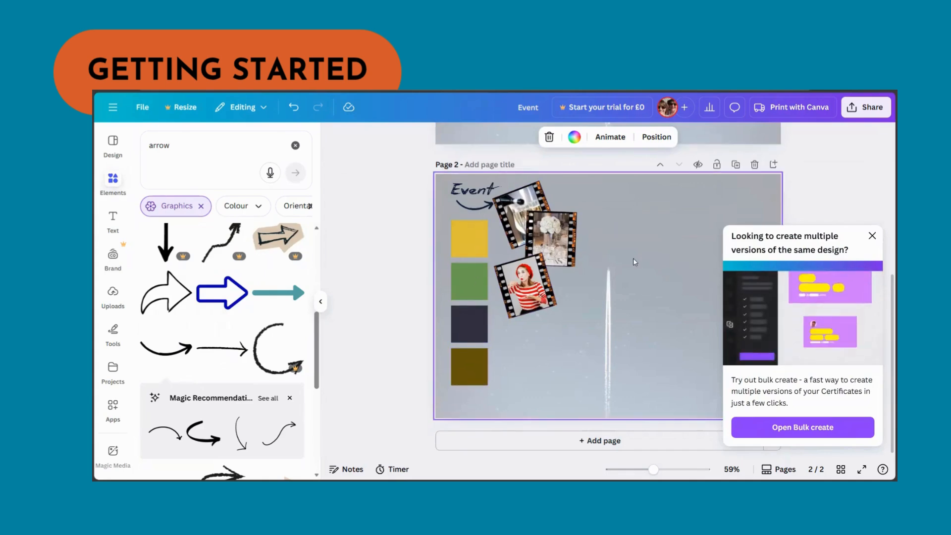
{"action": "left_click", "coordinate": [872, 236]}
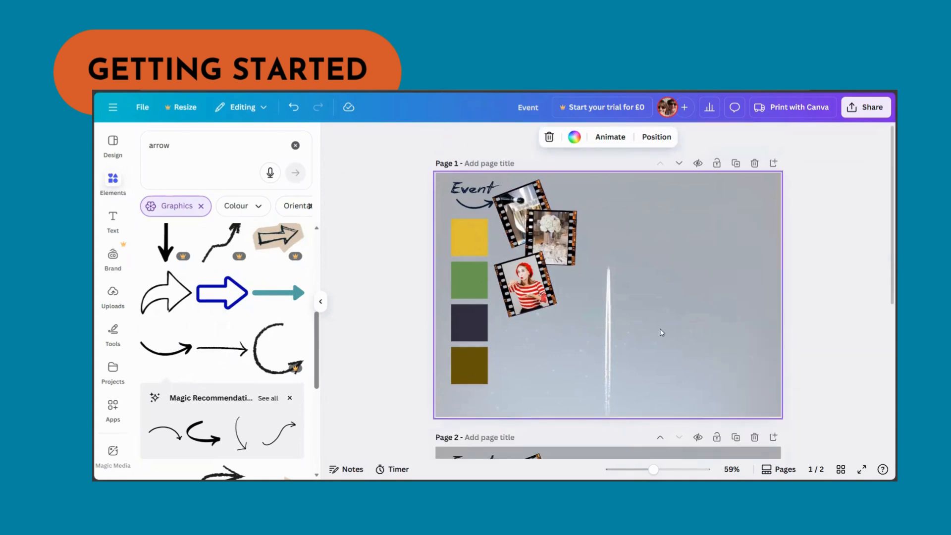
- Duplicate the mood board page twice more so there are four identical pages
{"action": "scroll", "coordinate": [637, 321], "scroll_direction": "down", "scroll_amount": 5}
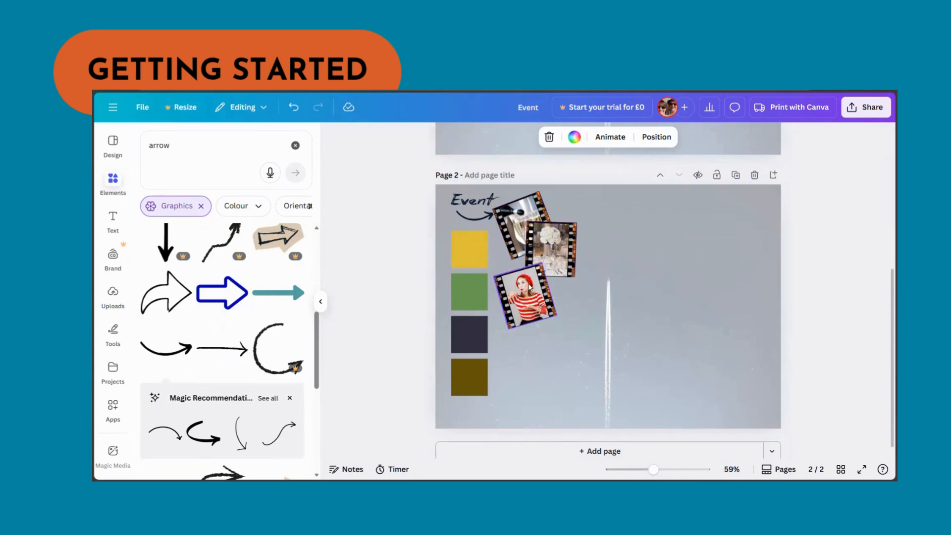
{"action": "left_click", "coordinate": [736, 175]}
{"action": "scroll", "coordinate": [587, 293], "scroll_direction": "up", "scroll_amount": 5}
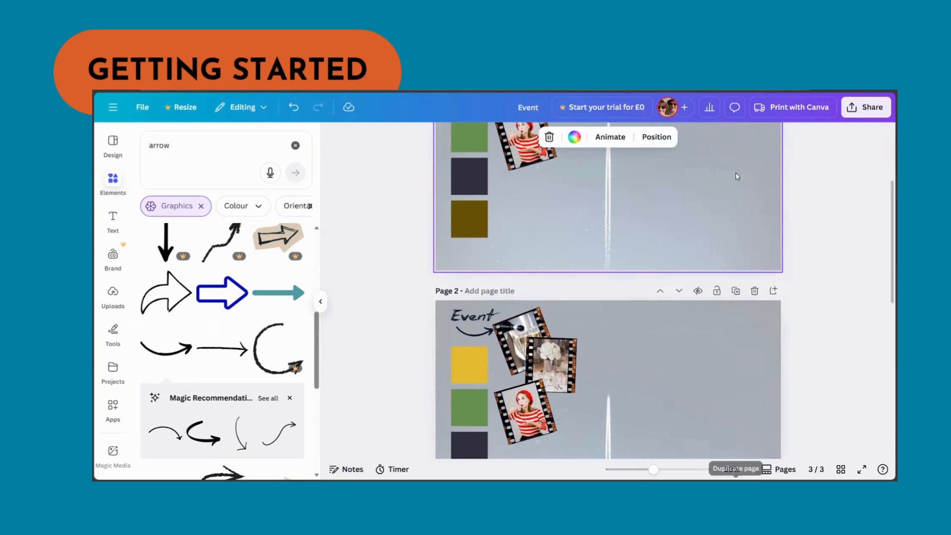
{"action": "scroll", "coordinate": [586, 293], "scroll_direction": "down", "scroll_amount": 5}
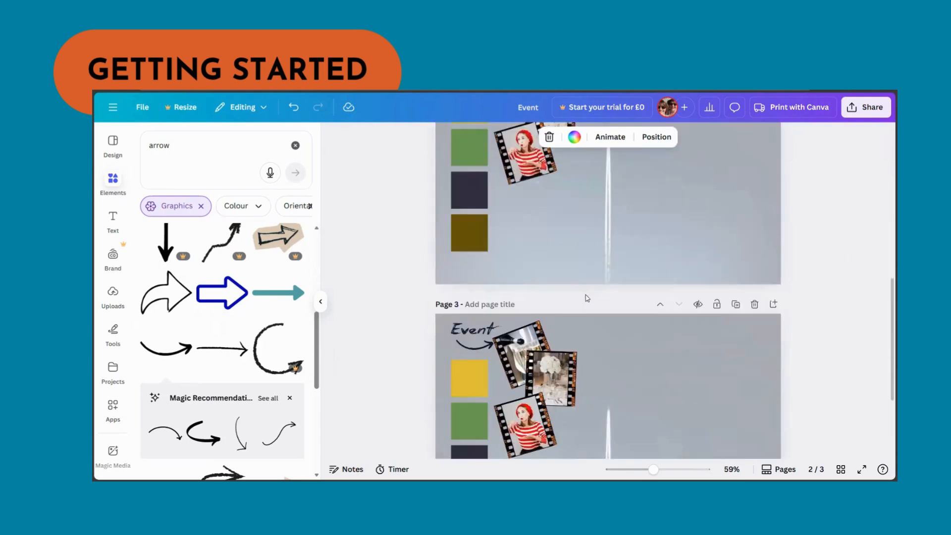
{"action": "left_click", "coordinate": [734, 166]}
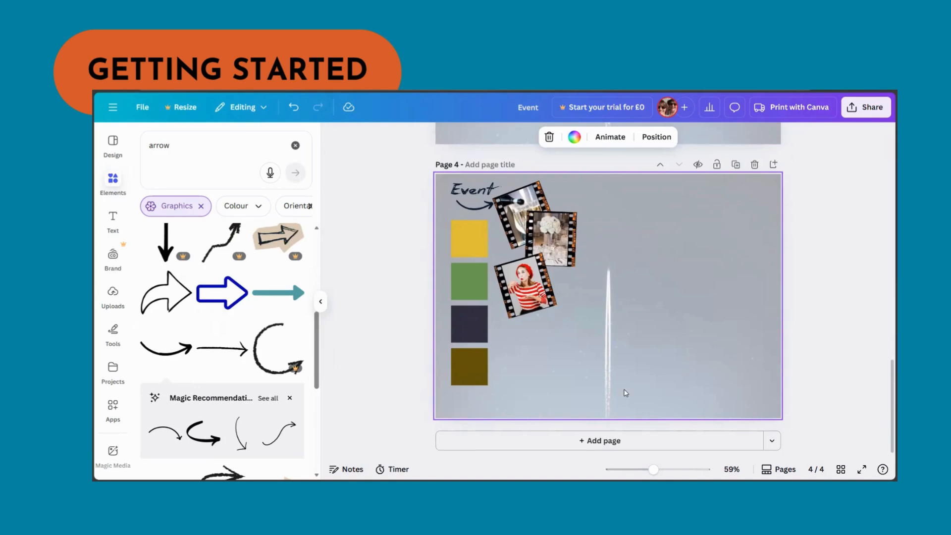
- Search the graphics for "decadence", add the black-and-white lips, and shrink them into page 4's bottom-right corner
{"action": "left_click", "coordinate": [233, 143]}
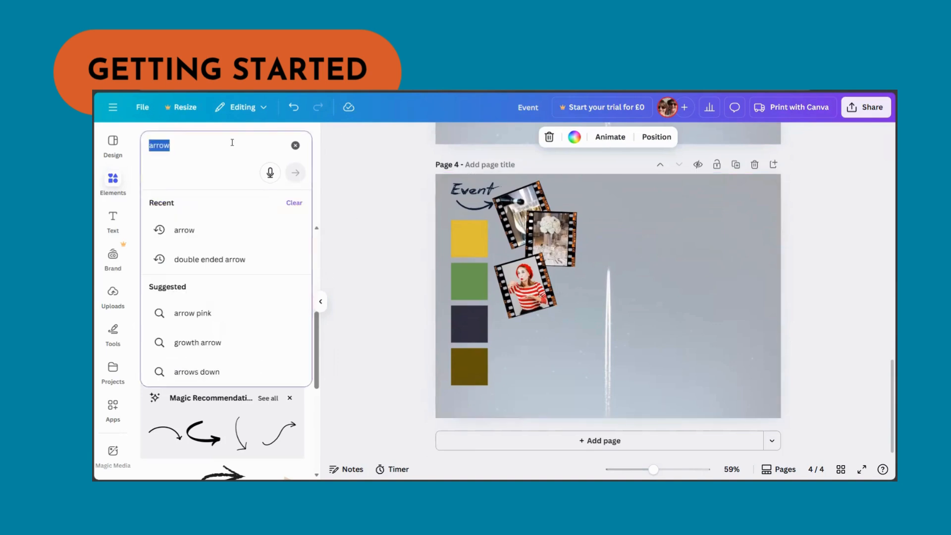
{"action": "type", "text": "decadence"}
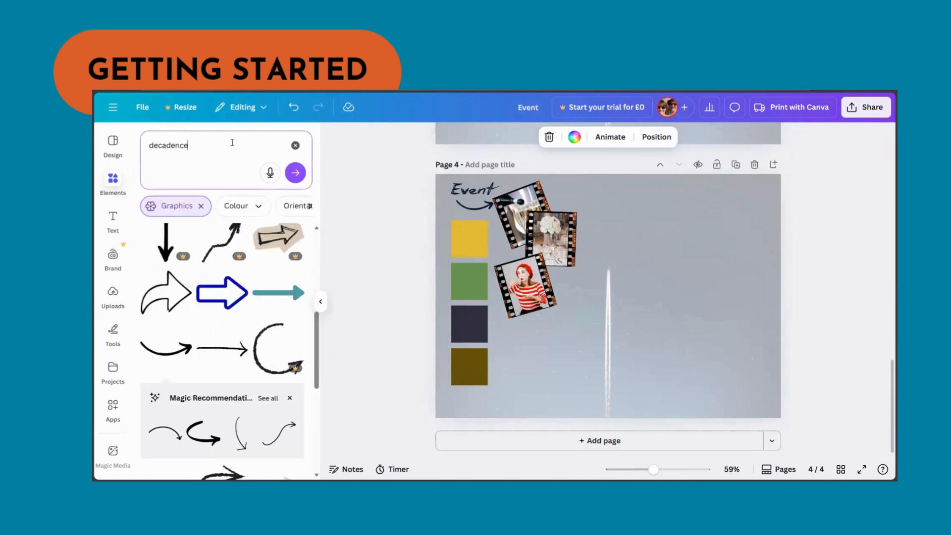
{"action": "key", "text": "Return"}
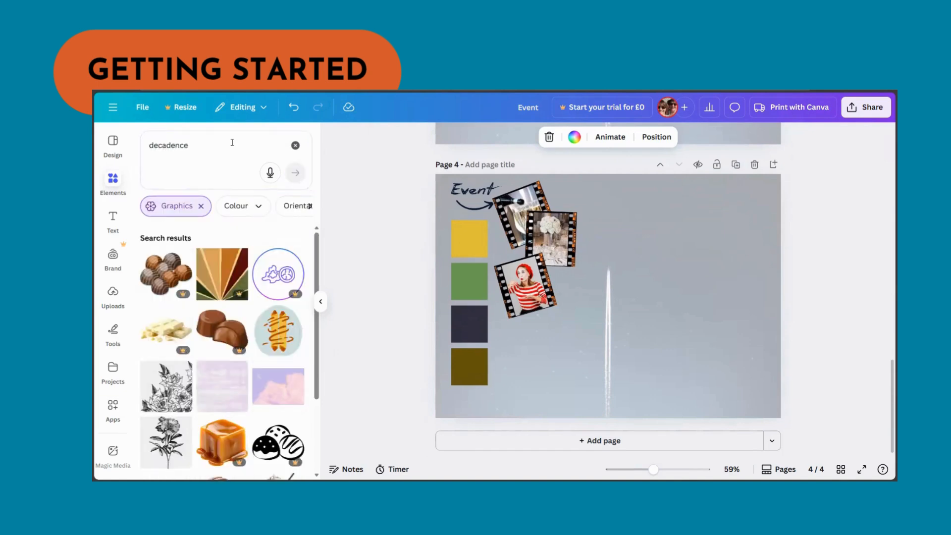
{"action": "scroll", "coordinate": [241, 277], "scroll_direction": "down", "scroll_amount": 5}
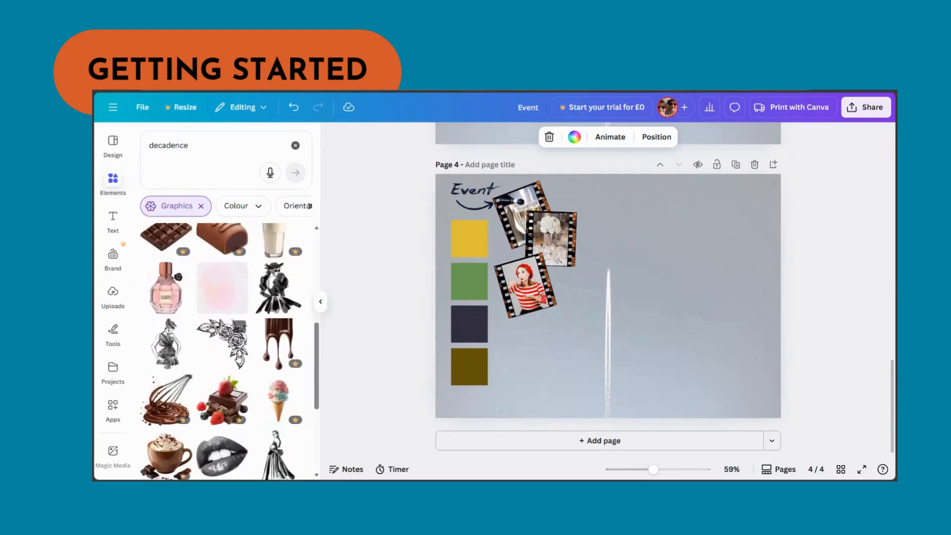
{"action": "scroll", "coordinate": [222, 348], "scroll_direction": "down", "scroll_amount": 1}
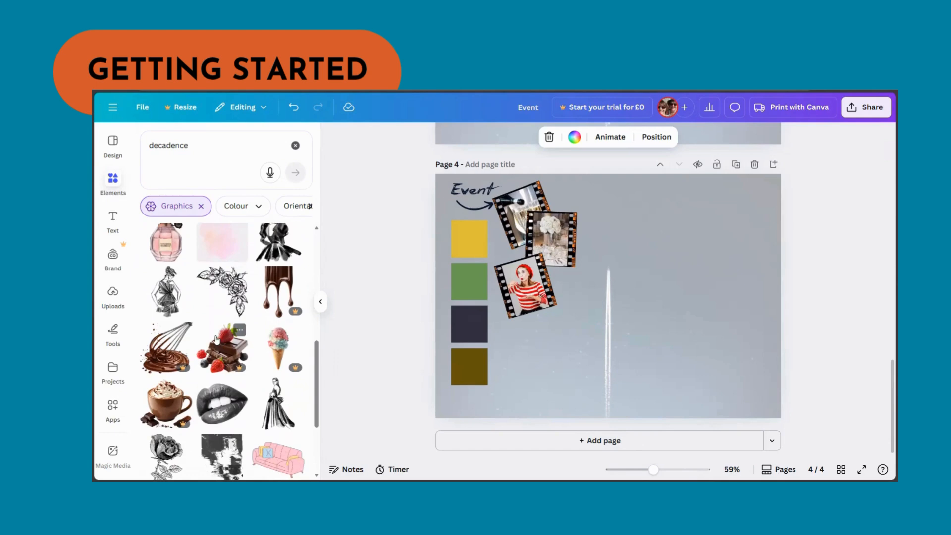
{"action": "left_click", "coordinate": [225, 414]}
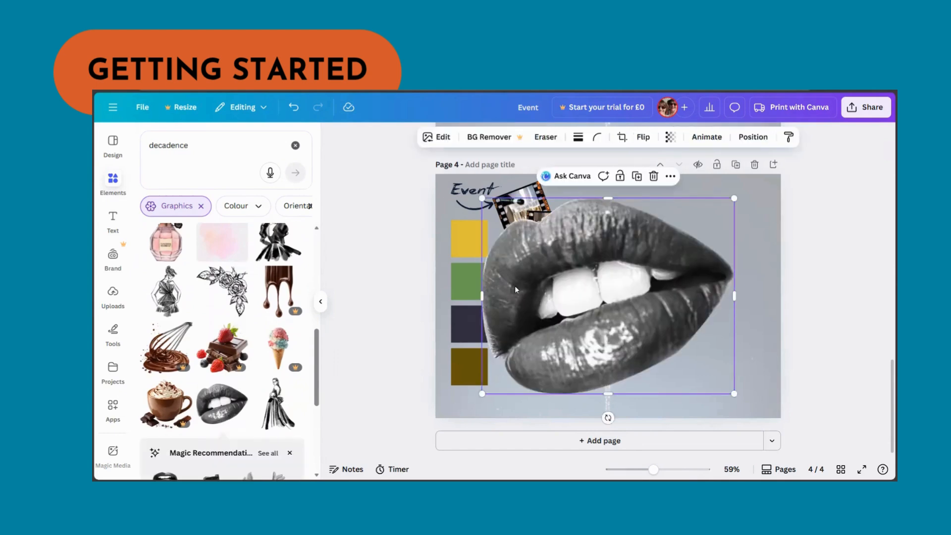
{"action": "left_click_drag", "start_coordinate": [734, 198], "coordinate": [729, 363]}
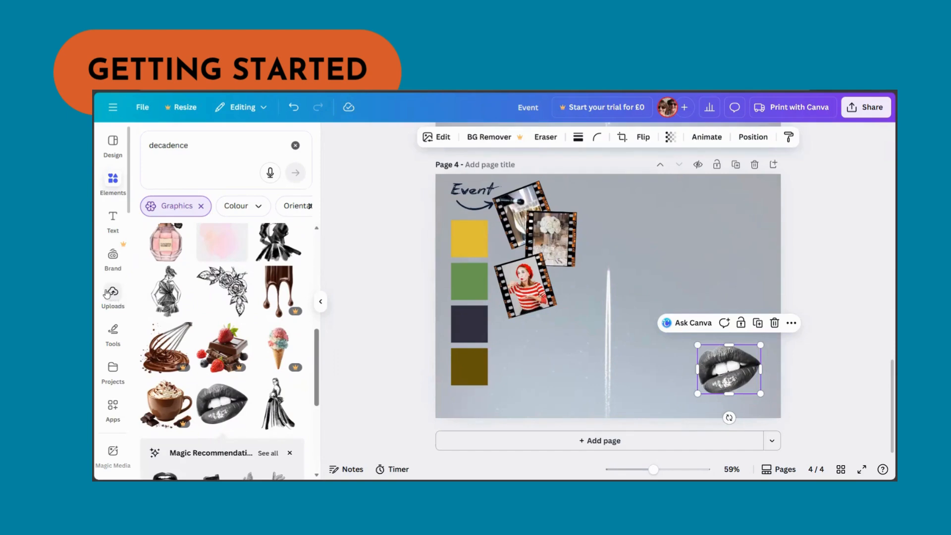
{"action": "left_click", "coordinate": [112, 295]}
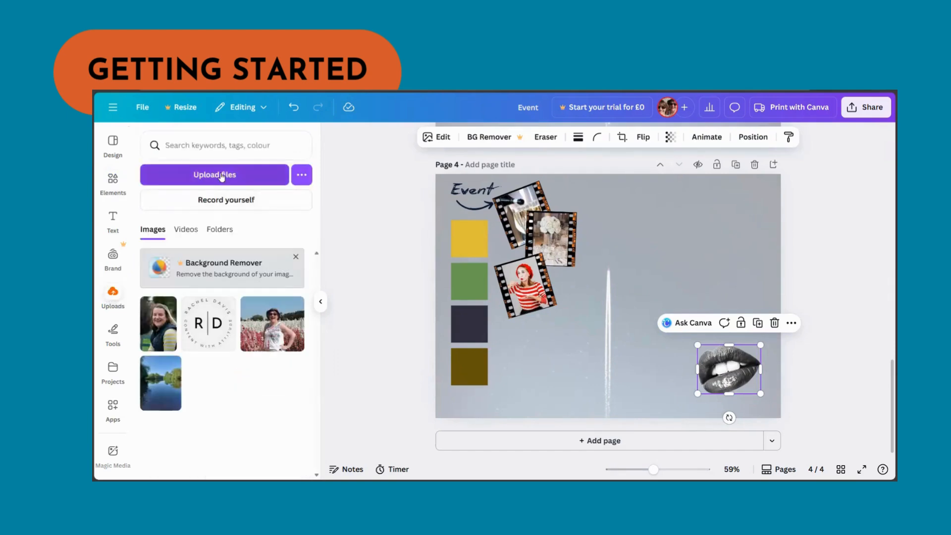
{"action": "left_click", "coordinate": [222, 176]}
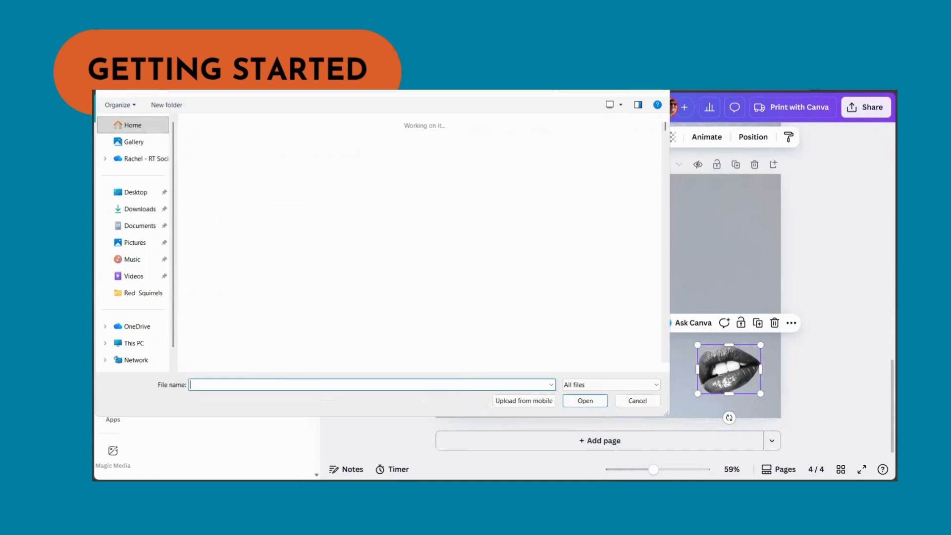
{"action": "key", "text": "Escape"}
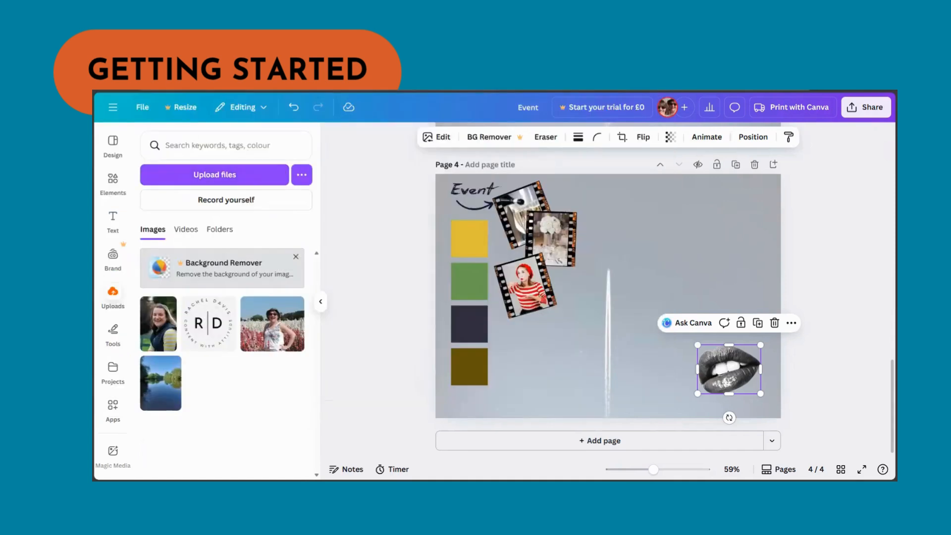